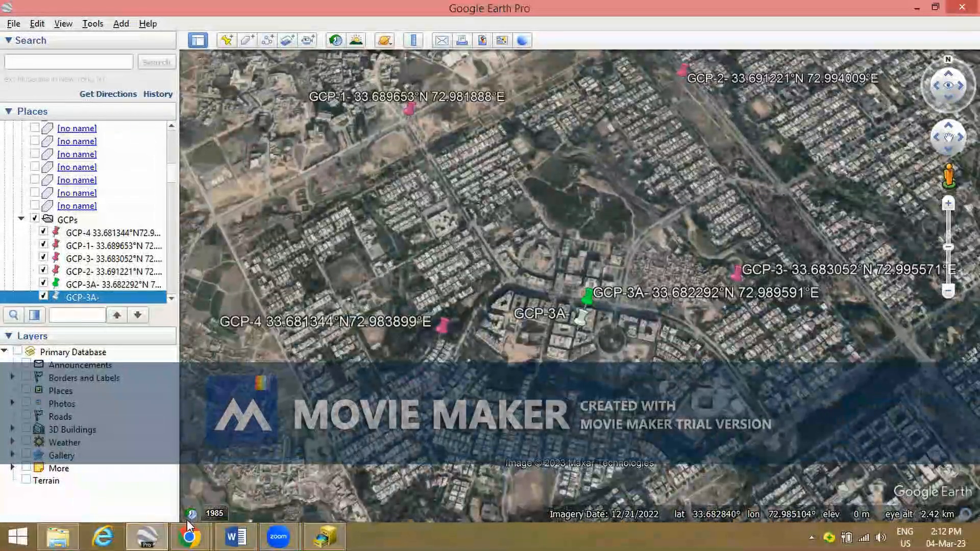
# Examine how the GCP-1, GCP-2, GCP-3, GCP-3A and GCP-4 placemarks are distributed over the imagery
pyautogui.moveTo(556, 271); pyautogui.dragTo(561, 248)
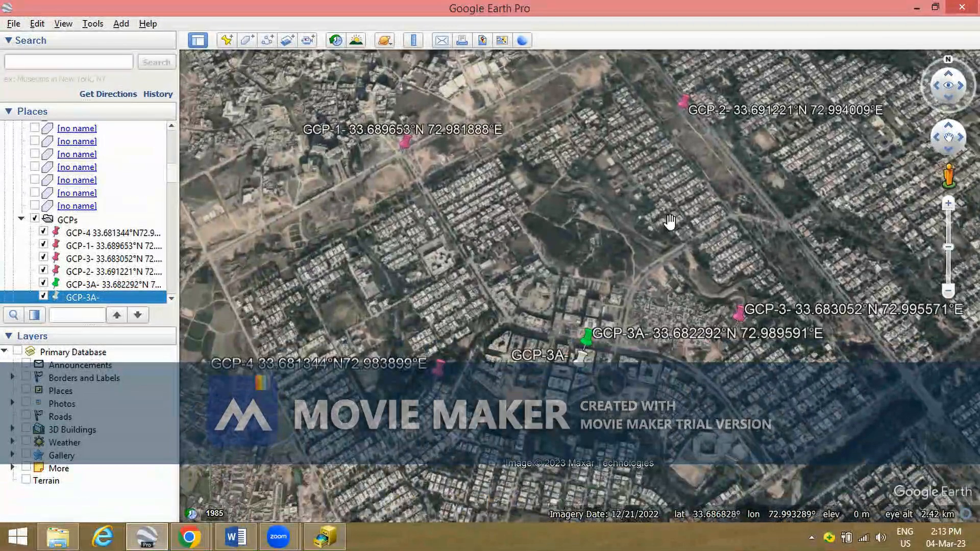
pyautogui.moveTo(669, 222); pyautogui.dragTo(637, 203)
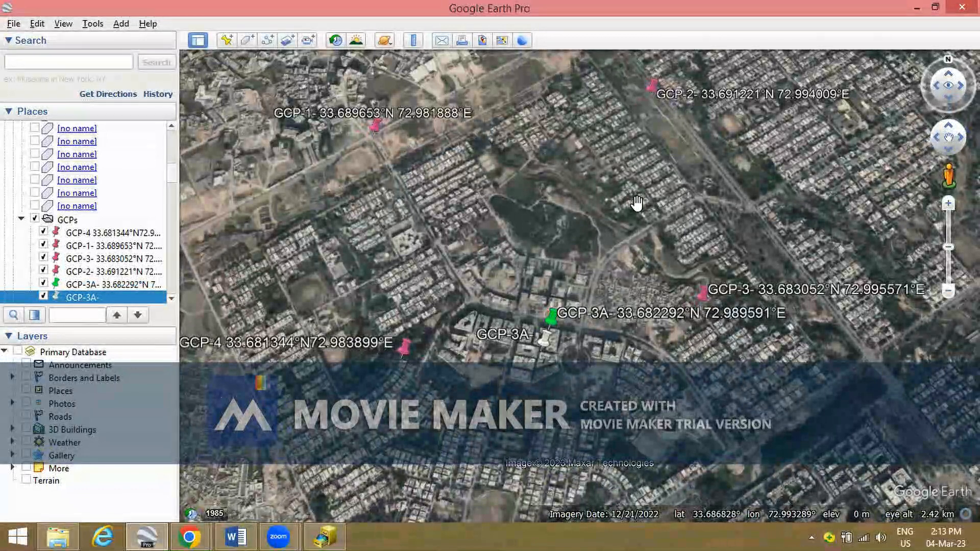
pyautogui.moveTo(611, 238); pyautogui.dragTo(632, 220)
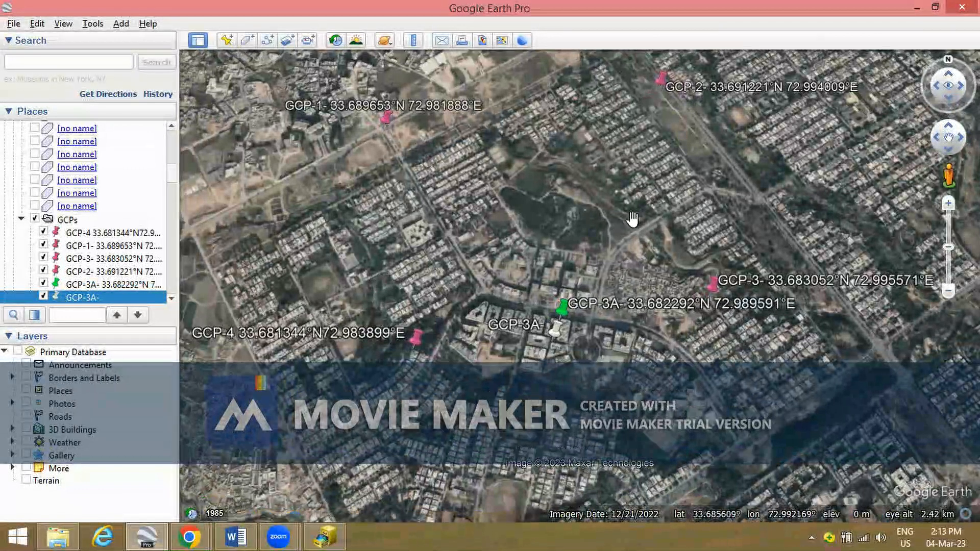
pyautogui.moveTo(559, 276); pyautogui.dragTo(520, 298)
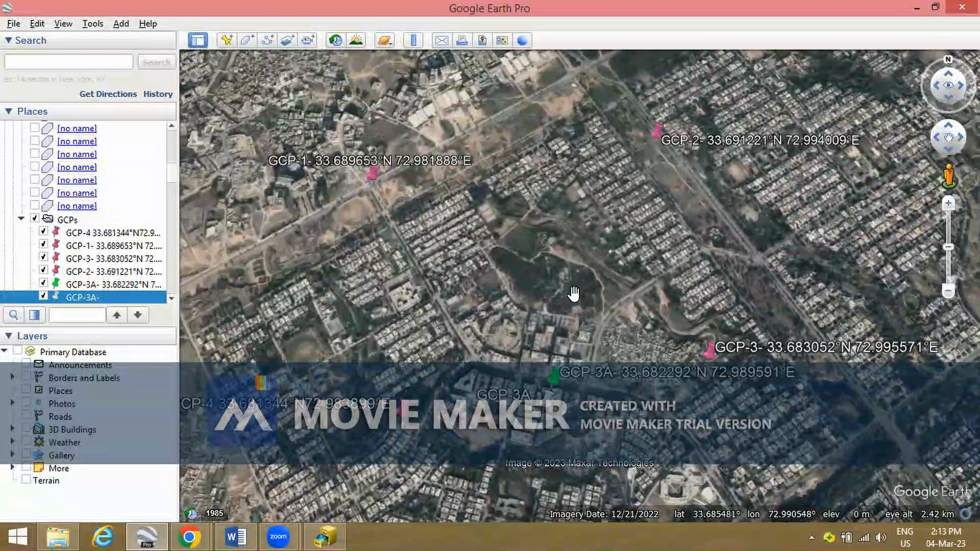
pyautogui.moveTo(571, 272); pyautogui.dragTo(589, 234)
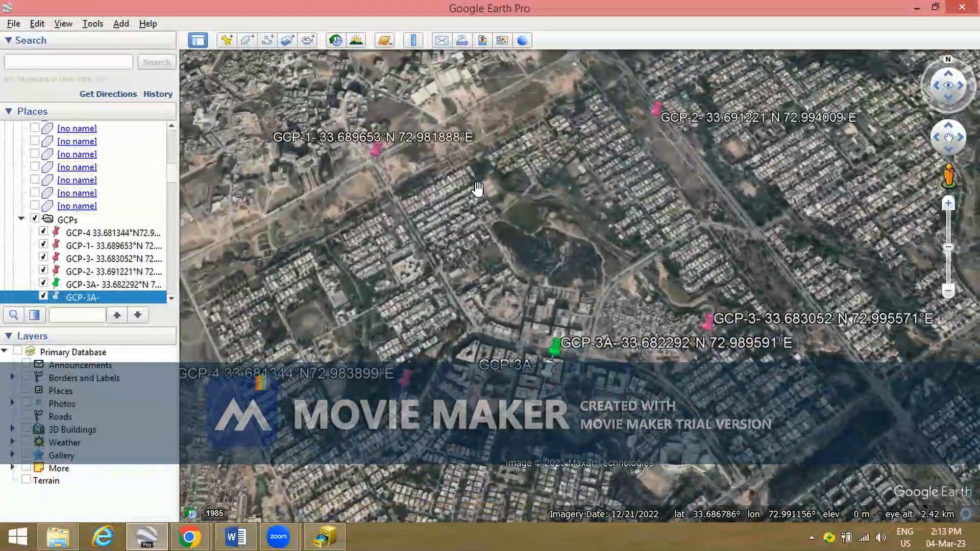
pyautogui.moveTo(447, 163); pyautogui.dragTo(452, 180)
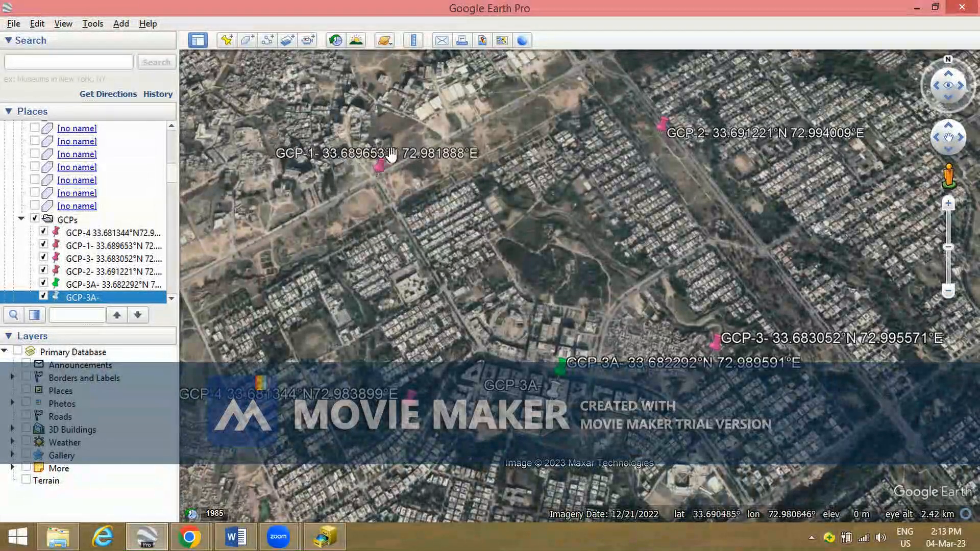
pyautogui.moveTo(508, 199); pyautogui.dragTo(487, 188)
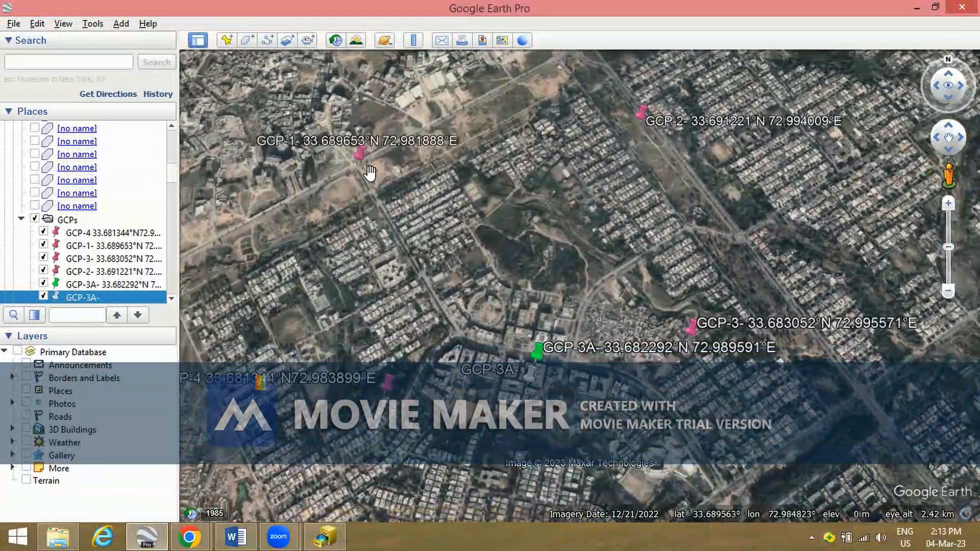
pyautogui.moveTo(370, 174); pyautogui.dragTo(388, 184)
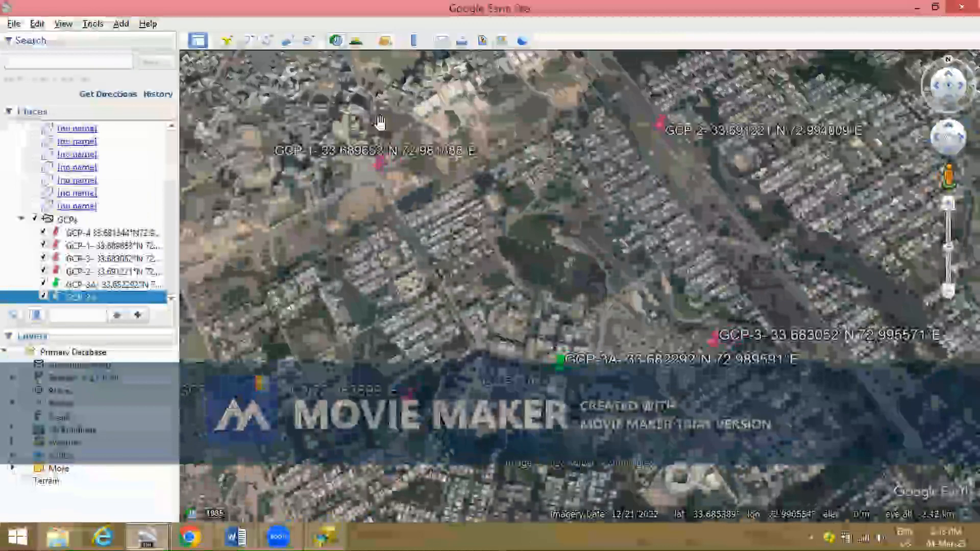
# Switch the latitude/longitude display format from decimal degrees to degrees, minutes, seconds in the program options
pyautogui.click(93, 24)
pyautogui.click(122, 141)
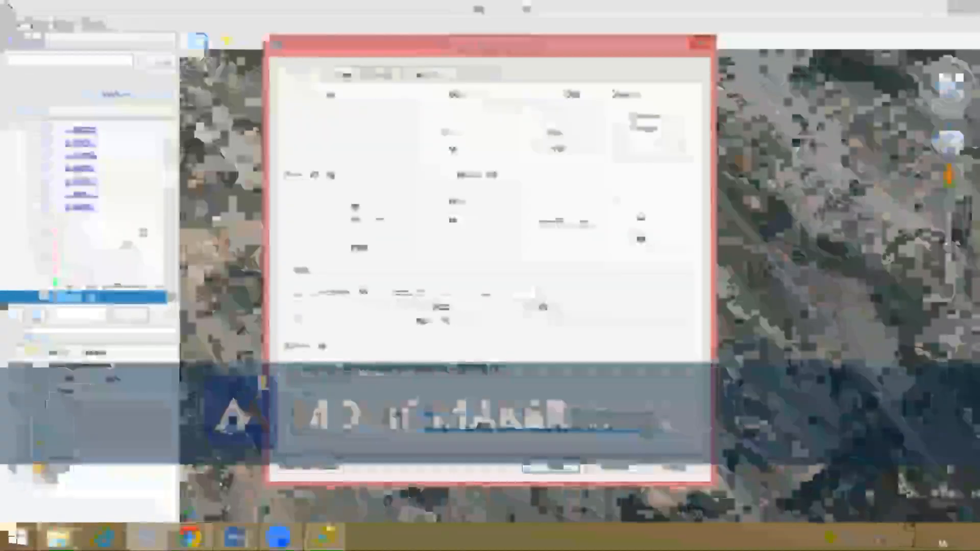
pyautogui.click(671, 467)
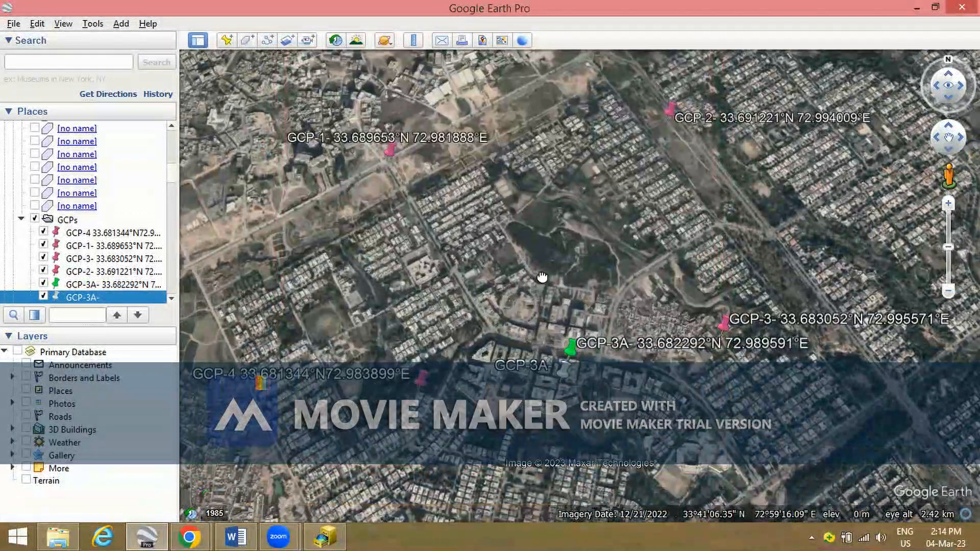
# Inspect the terrain between the GCP-1 and GCP-2 placemarks and the points south of them, then realign the map to north
pyautogui.moveTo(535, 291); pyautogui.dragTo(528, 296)
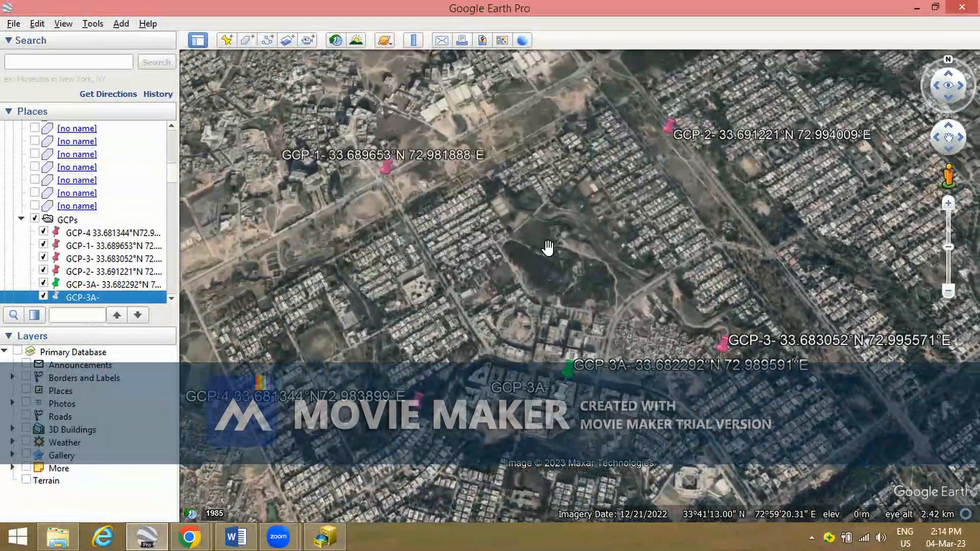
pyautogui.moveTo(446, 228); pyautogui.dragTo(421, 202)
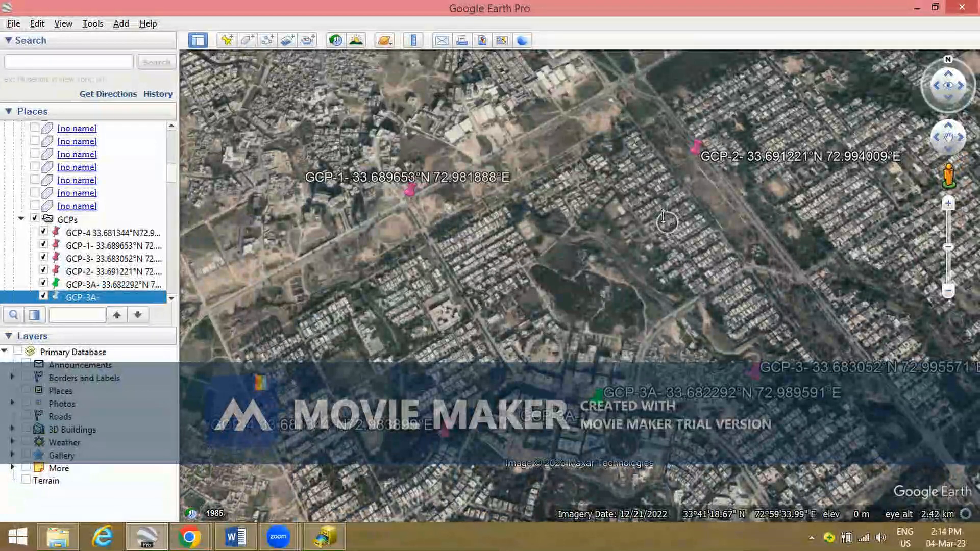
pyautogui.scroll(-2, 664, 223)
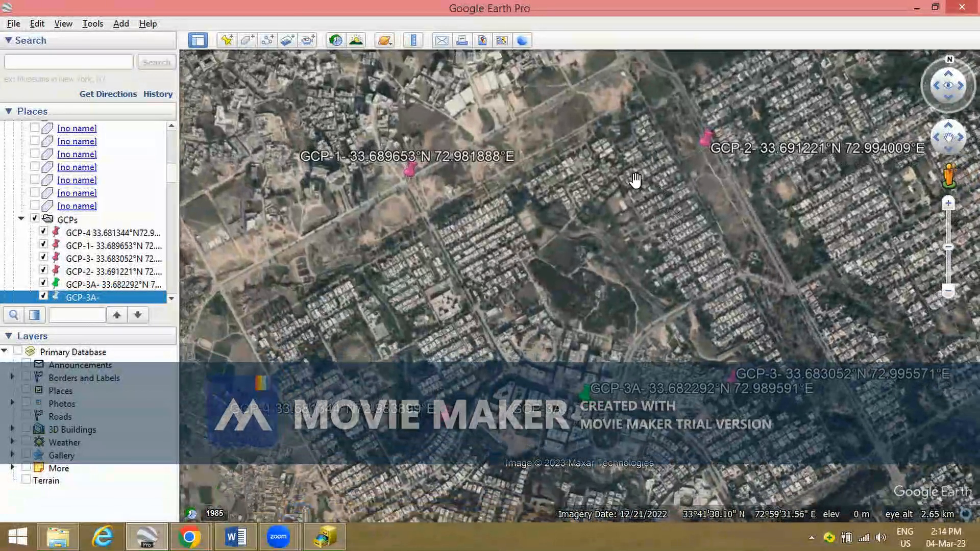
pyautogui.moveTo(619, 214); pyautogui.dragTo(597, 210)
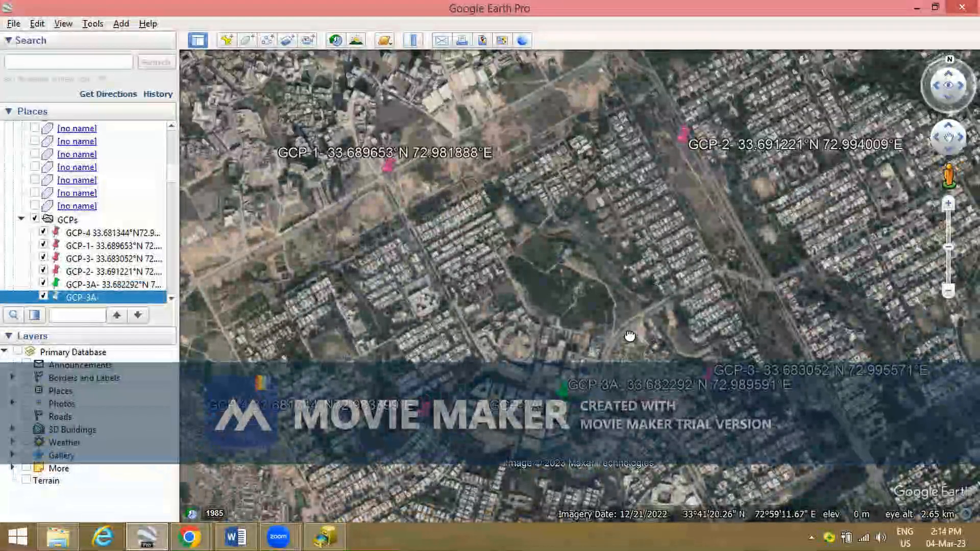
pyautogui.moveTo(629, 338); pyautogui.dragTo(599, 319)
pyautogui.moveTo(681, 255); pyautogui.dragTo(684, 282)
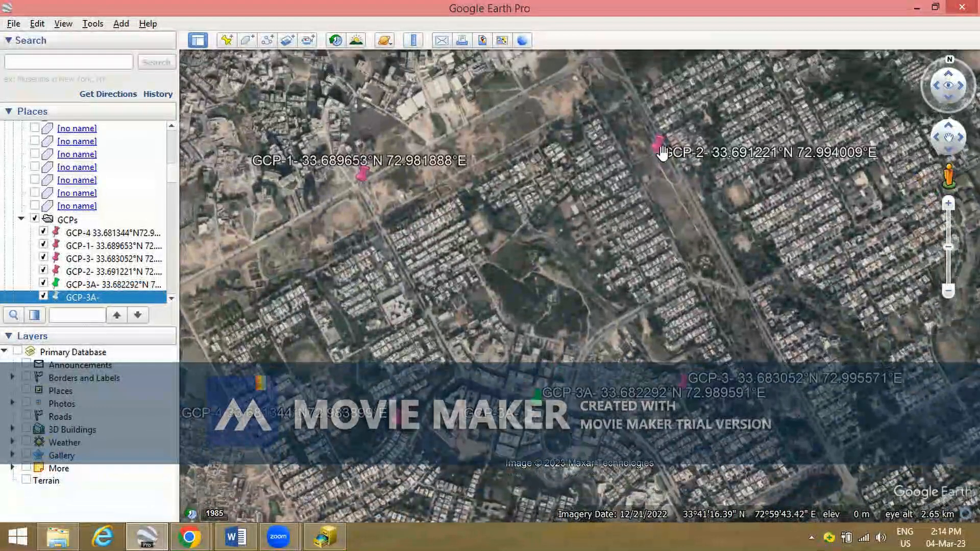
pyautogui.moveTo(515, 365); pyautogui.dragTo(501, 329)
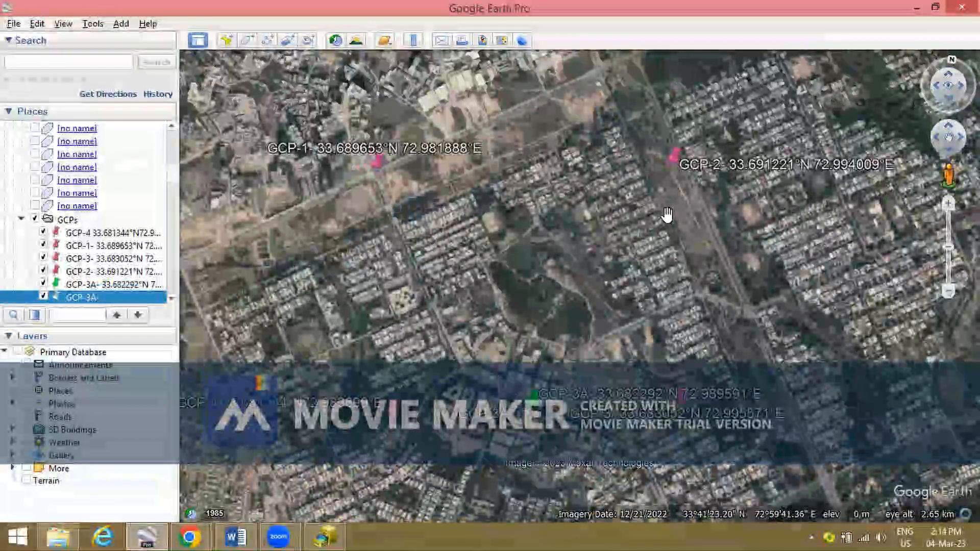
pyautogui.moveTo(952, 59); pyautogui.dragTo(949, 60)
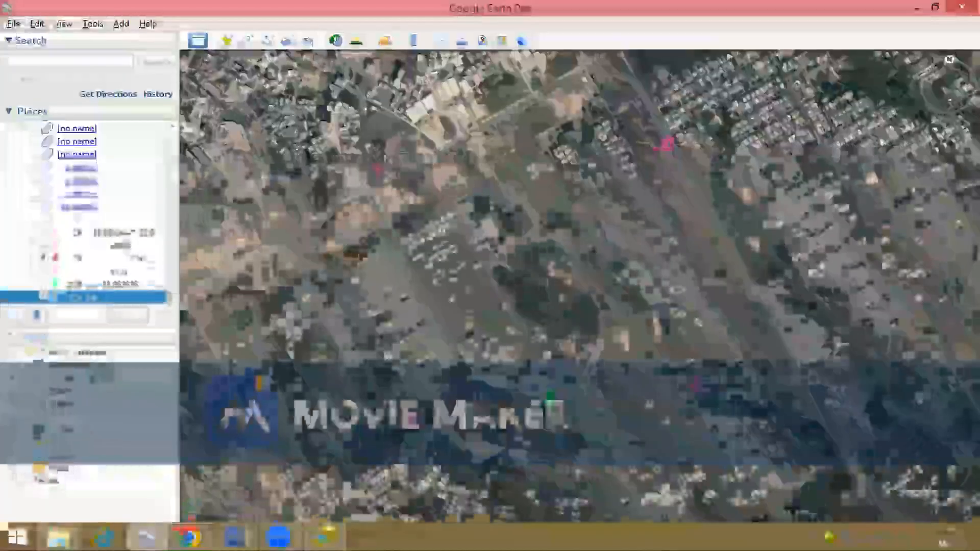
# In the GCP-1 placemark's properties, replace the decimal latitude in its name with the copied latitude 33°41'22.75"N
pyautogui.rightClick(371, 178)
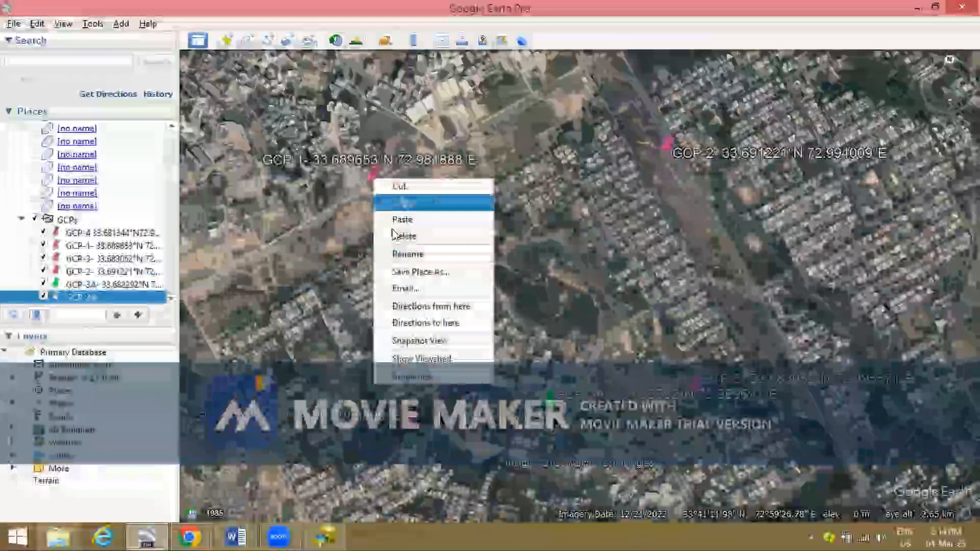
pyautogui.click(418, 377)
pyautogui.click(340, 96)
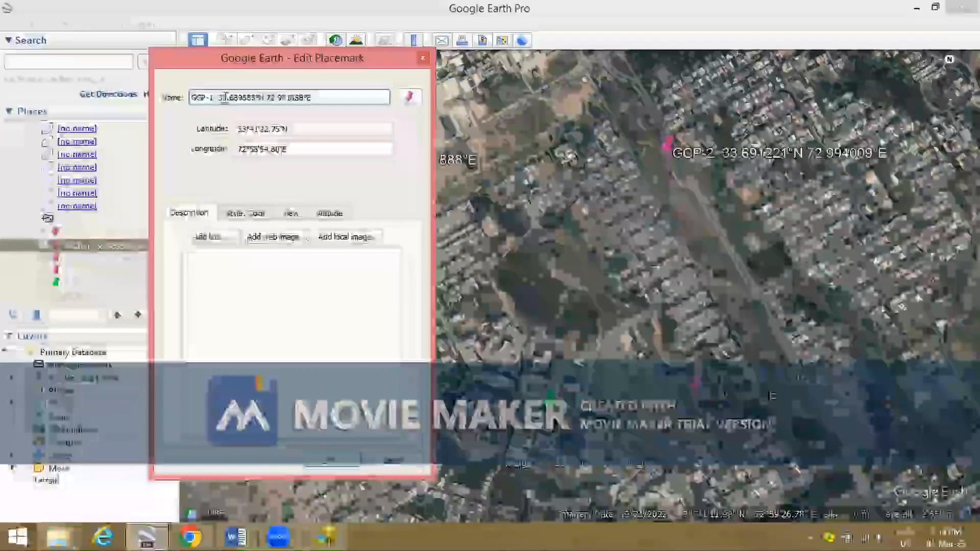
pyautogui.moveTo(296, 128); pyautogui.dragTo(220, 130)
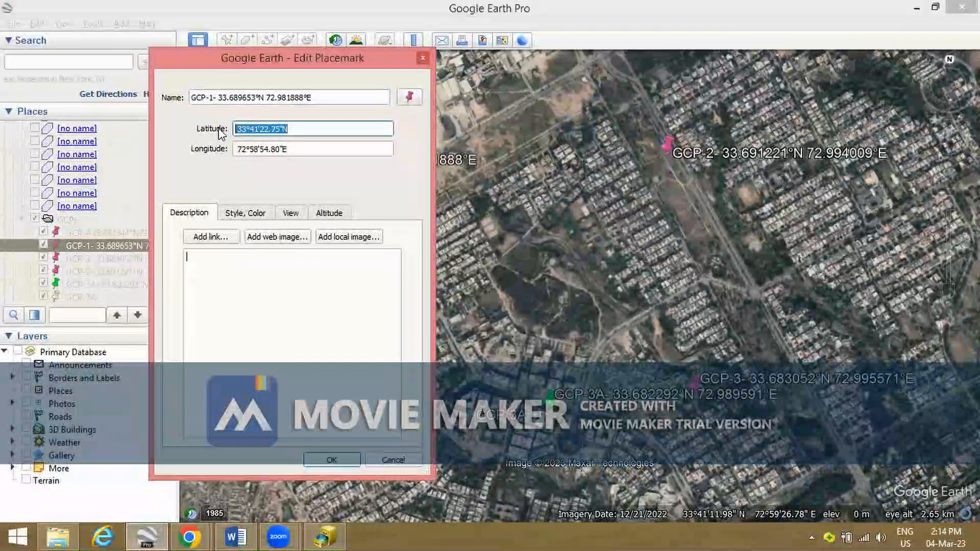
pyautogui.rightClick(260, 129)
pyautogui.click(286, 186)
pyautogui.moveTo(265, 96); pyautogui.dragTo(220, 97)
pyautogui.rightClick(220, 98)
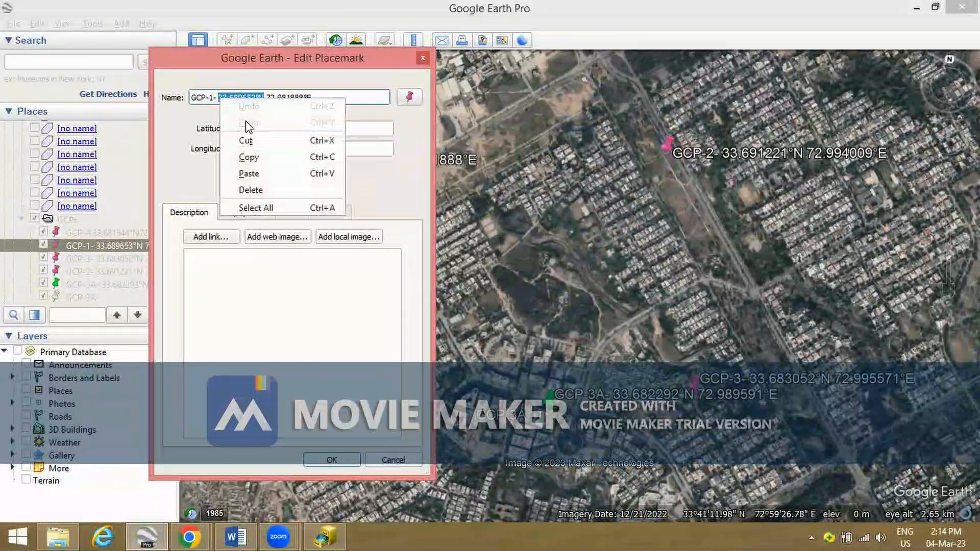
pyautogui.click(250, 177)
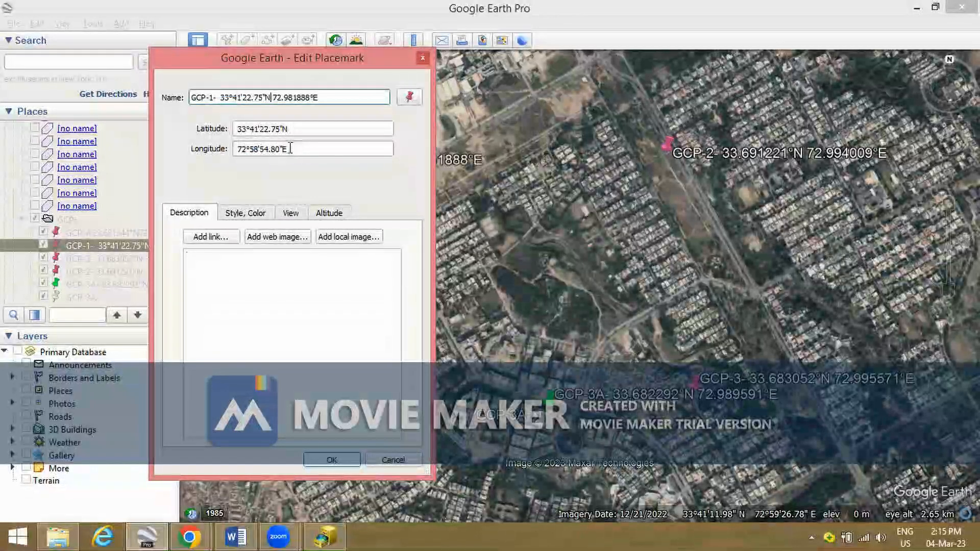
# Replace the decimal longitude in the GCP-1 name with the copied longitude 72°58'54.80"E and save the placemark
pyautogui.moveTo(291, 148); pyautogui.dragTo(231, 148)
pyautogui.rightClick(267, 151)
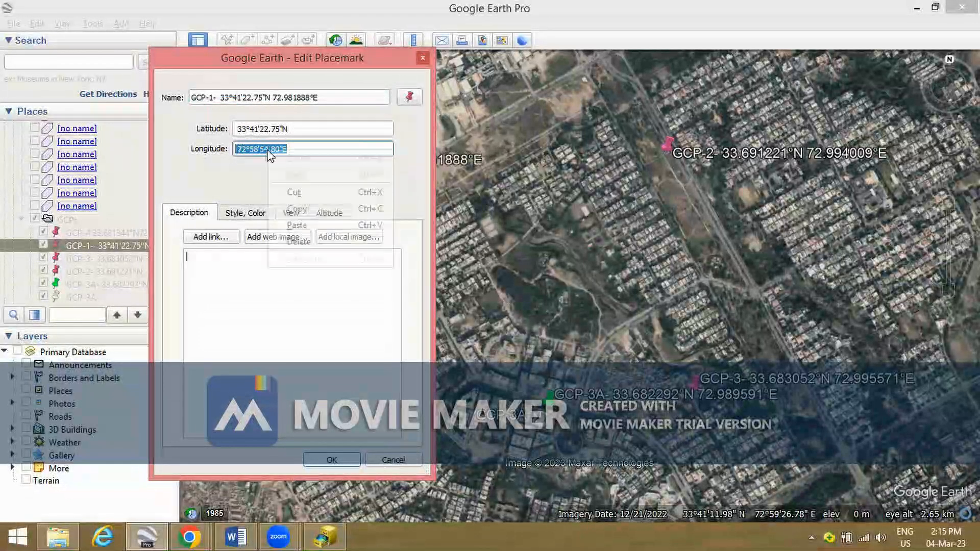
pyautogui.click(293, 207)
pyautogui.click(327, 97)
pyautogui.moveTo(328, 97); pyautogui.dragTo(286, 97)
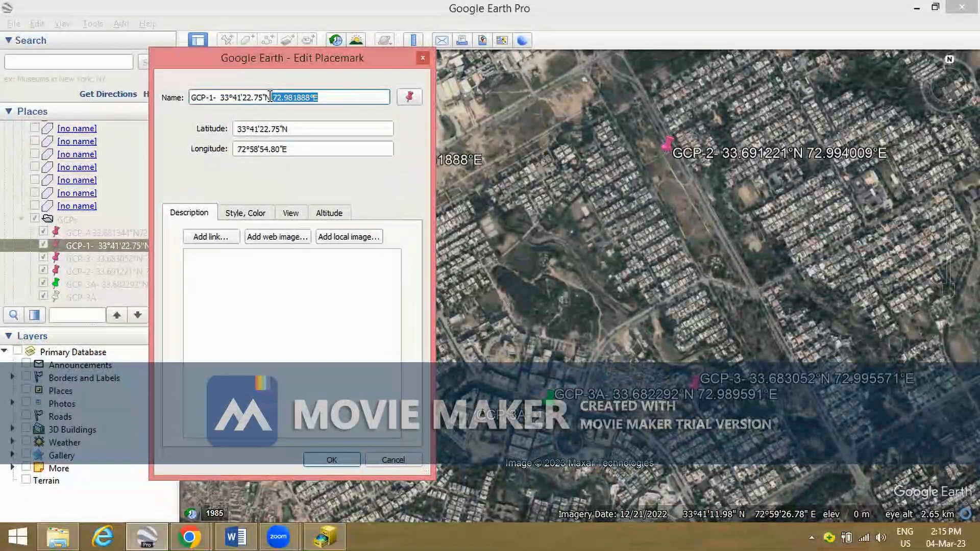
pyautogui.rightClick(280, 97)
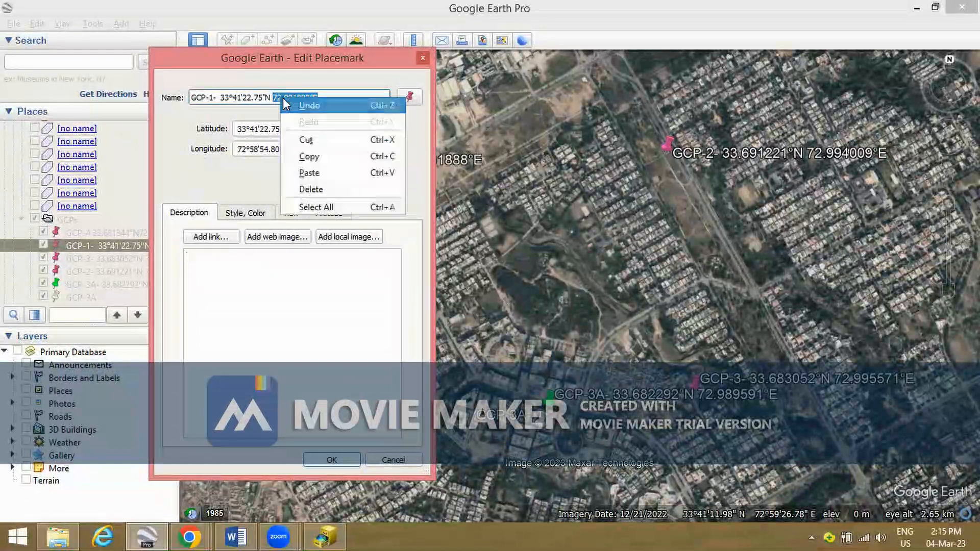
pyautogui.click(306, 175)
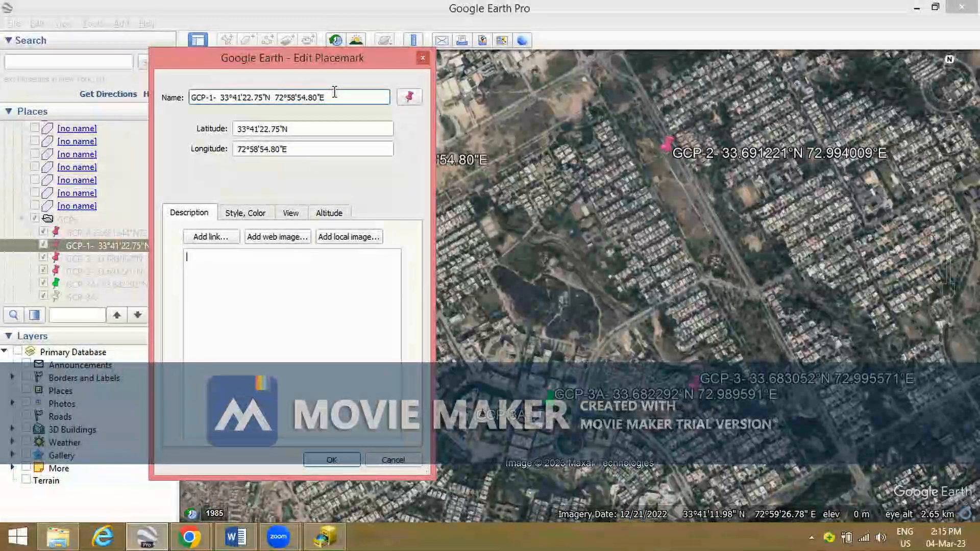
pyautogui.moveTo(334, 92); pyautogui.dragTo(308, 97)
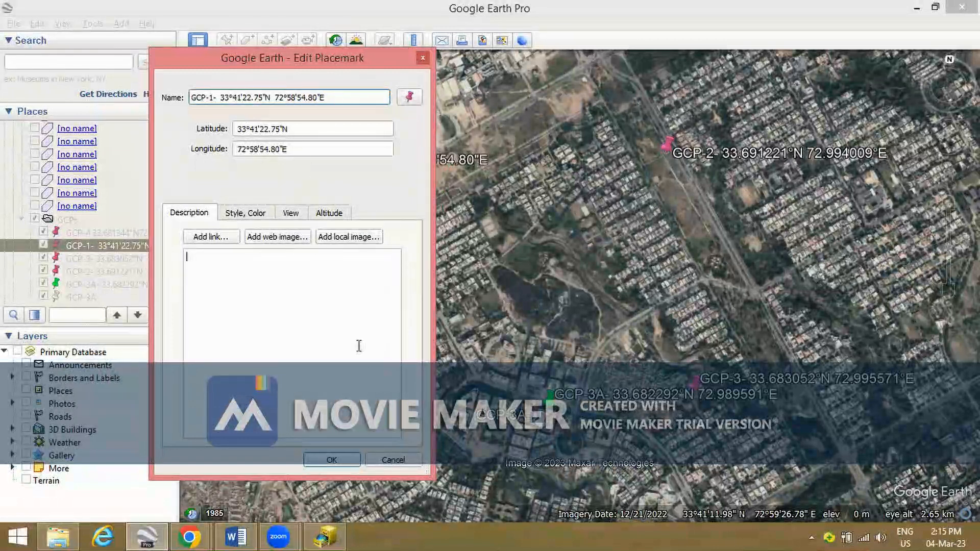
pyautogui.press('Return')
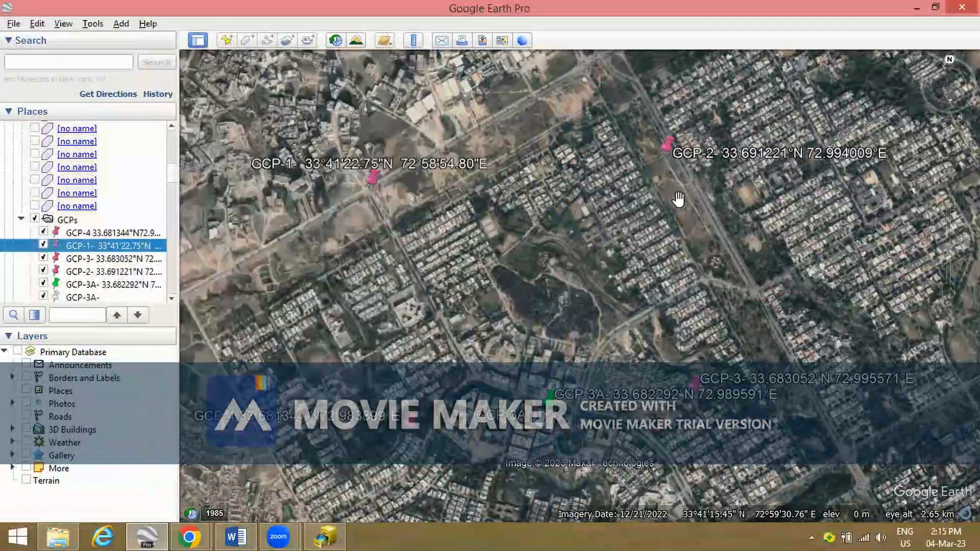
# In the GCP-2 placemark's properties, replace the decimal latitude in its name with the copied latitude 33°41'28.40"N
pyautogui.rightClick(672, 139)
pyautogui.click(706, 338)
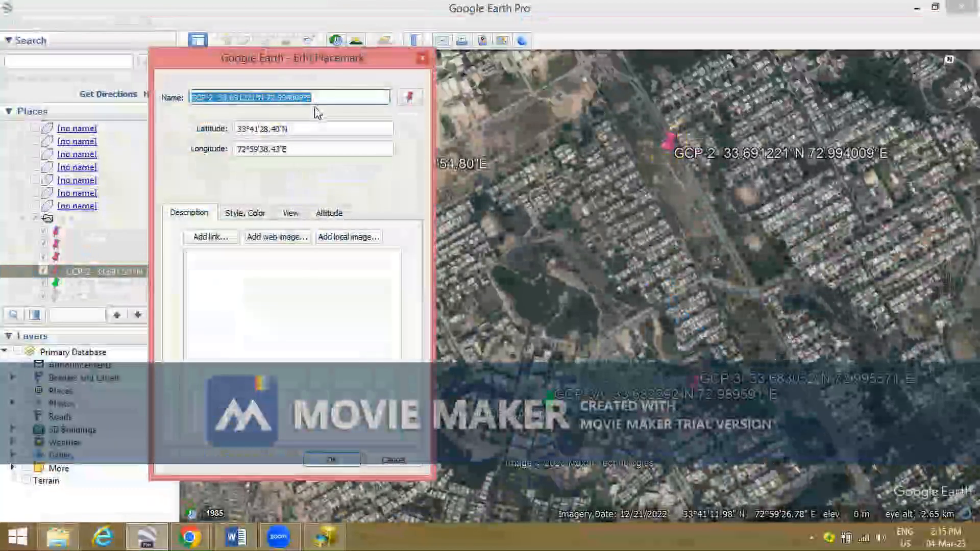
pyautogui.click(324, 97)
pyautogui.moveTo(294, 131); pyautogui.dragTo(225, 130)
pyautogui.rightClick(248, 129)
pyautogui.click(276, 187)
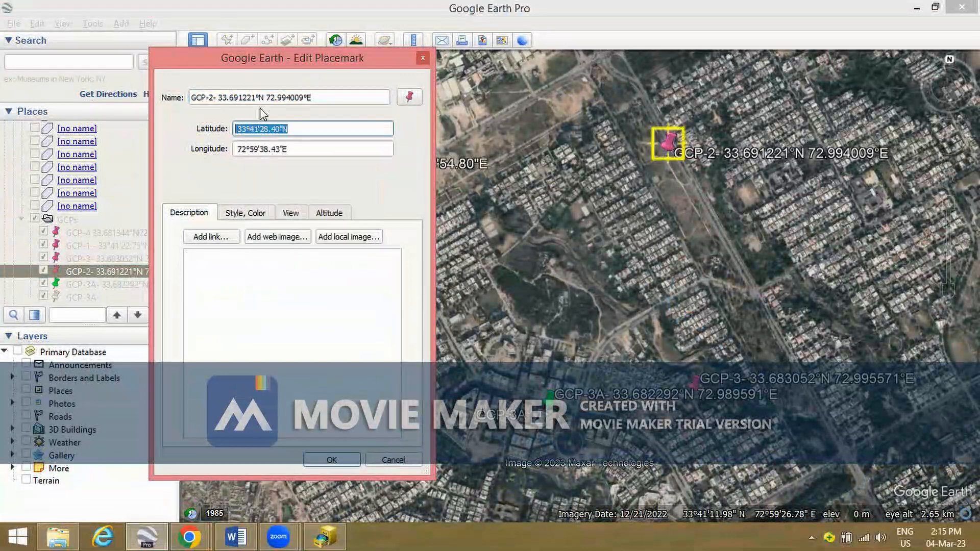
pyautogui.click(264, 98)
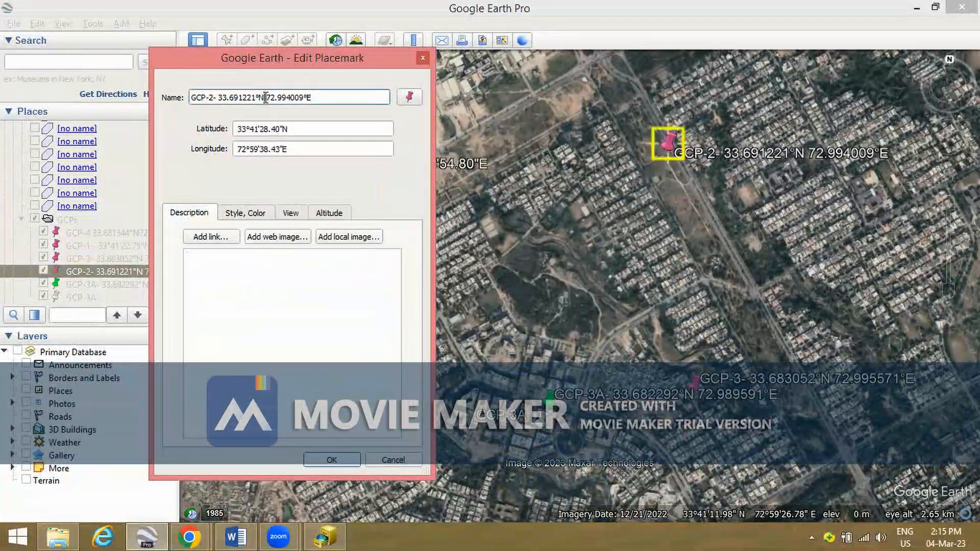
pyautogui.rightClick(240, 98)
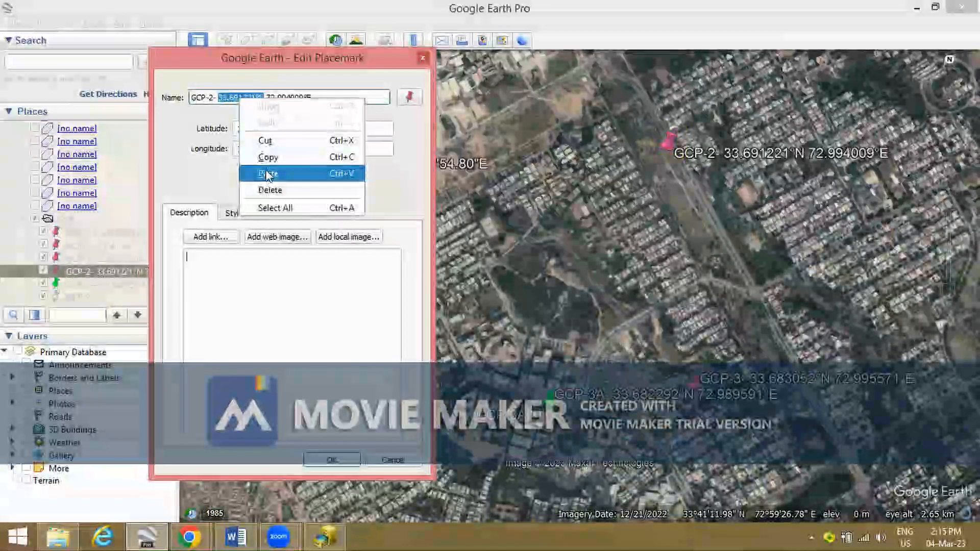
pyautogui.click(270, 172)
# Replace the decimal longitude in the GCP-2 name with the copied longitude 72°59'38.43"E
pyautogui.moveTo(292, 148); pyautogui.dragTo(231, 151)
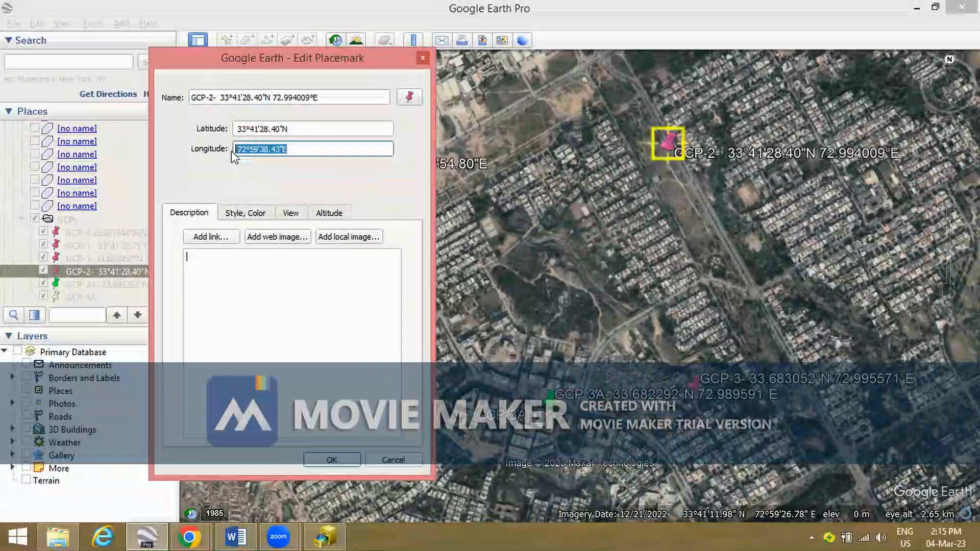
pyautogui.rightClick(260, 149)
pyautogui.click(290, 208)
pyautogui.moveTo(319, 98); pyautogui.dragTo(278, 99)
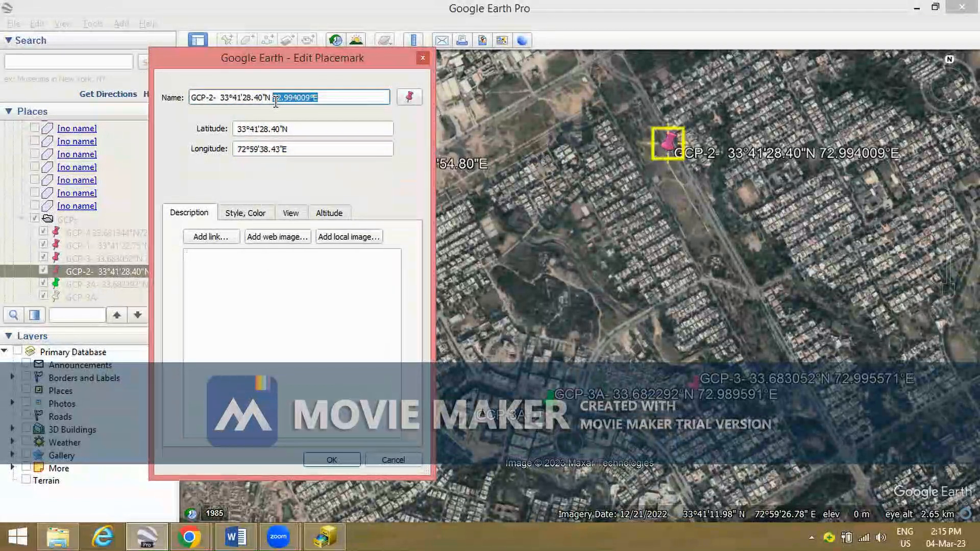
pyautogui.rightClick(295, 97)
pyautogui.click(316, 169)
pyautogui.click(323, 130)
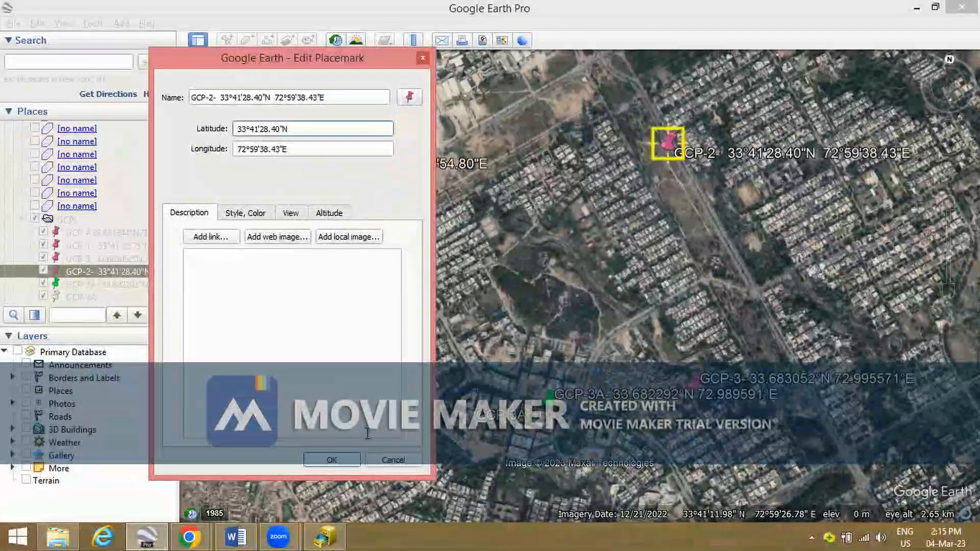
# Save the GCP-2 placemark, and in the GCP-4 placemark's properties replace the decimal latitude in its name with the copied latitude 33°40'52.84"N
pyautogui.click(332, 460)
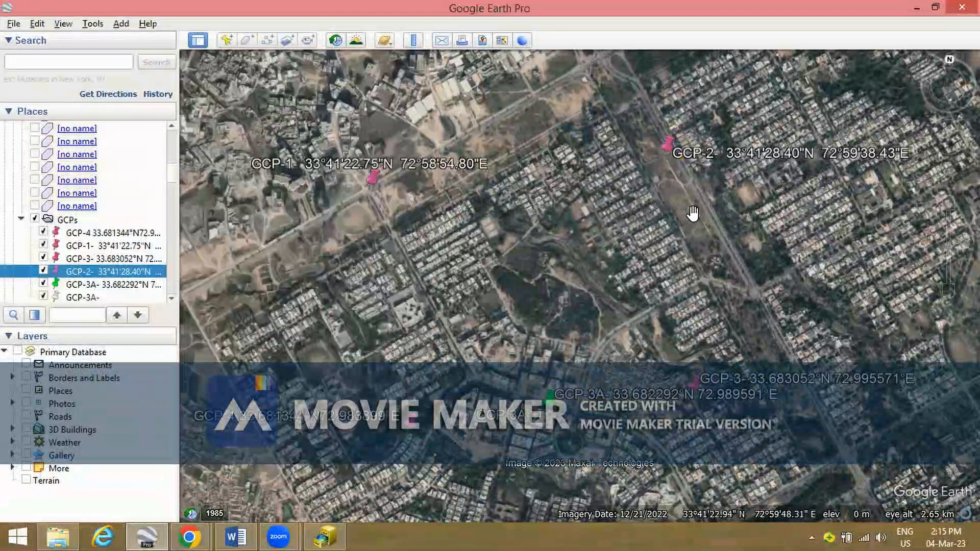
pyautogui.rightClick(411, 428)
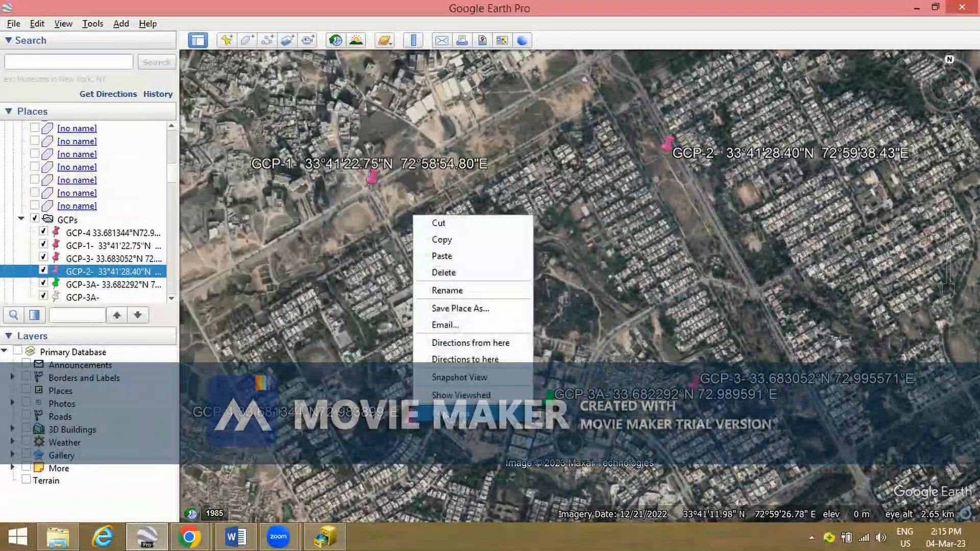
pyautogui.click(449, 412)
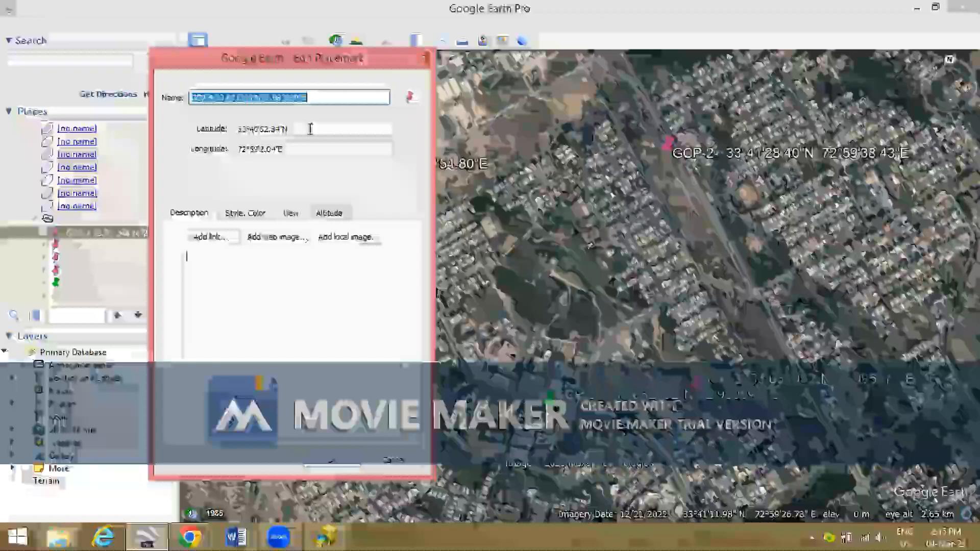
pyautogui.press('Tab')
pyautogui.rightClick(270, 125)
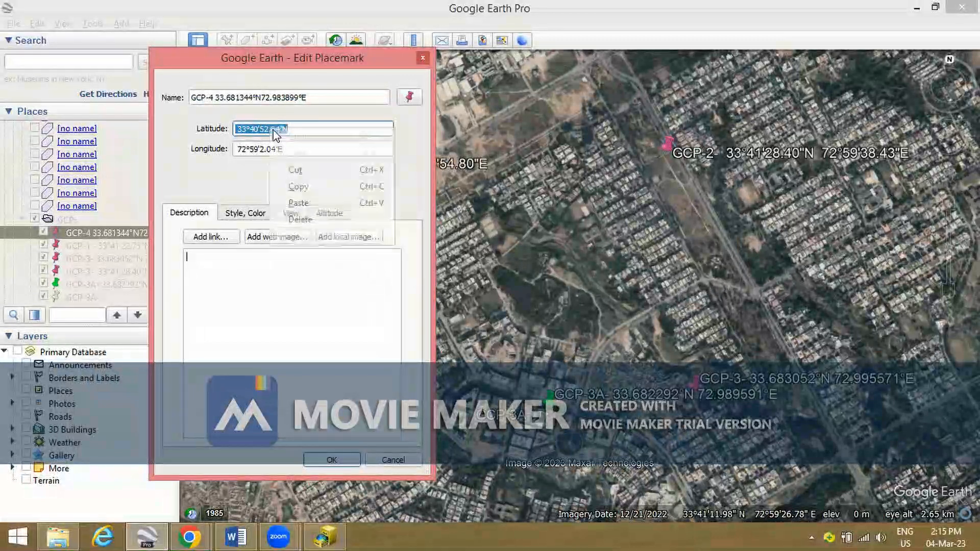
pyautogui.click(300, 190)
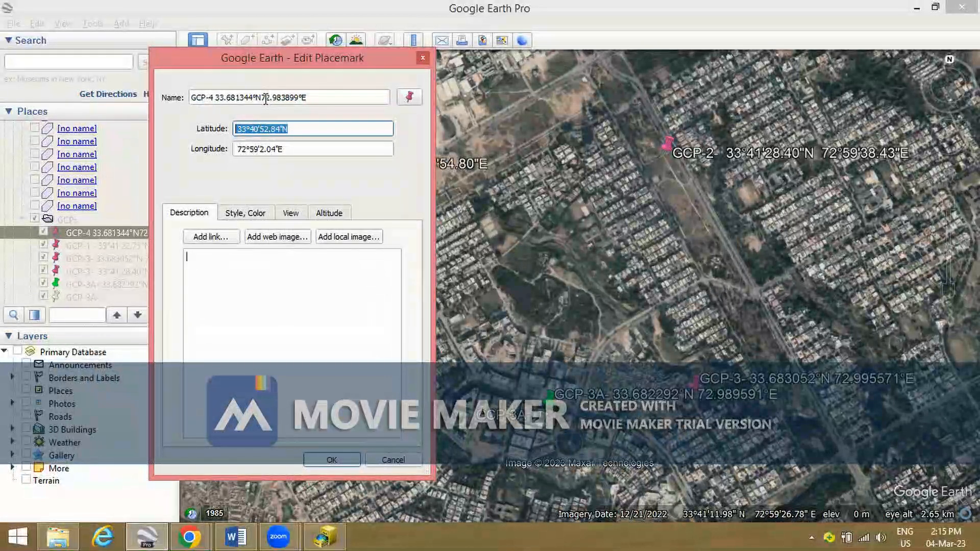
pyautogui.moveTo(260, 97); pyautogui.dragTo(218, 97)
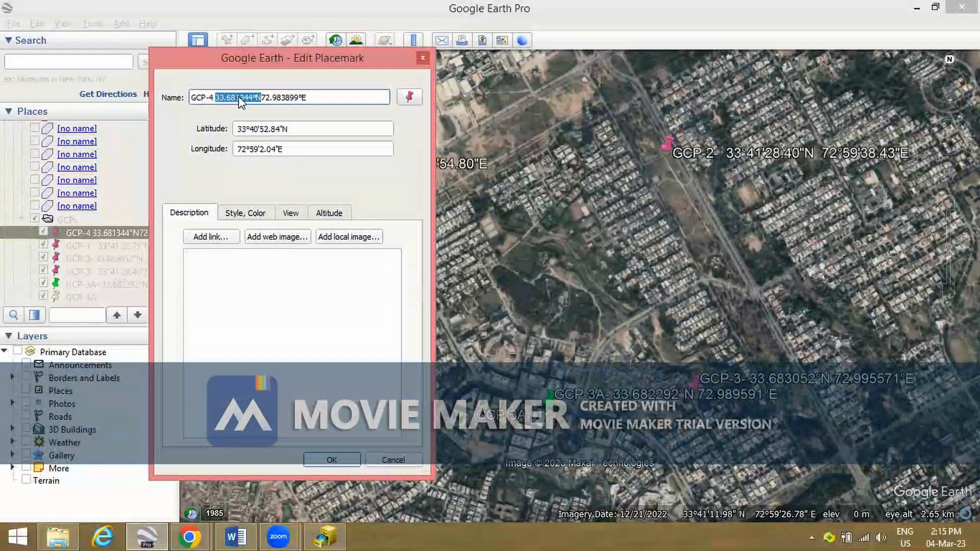
pyautogui.rightClick(240, 97)
pyautogui.click(284, 170)
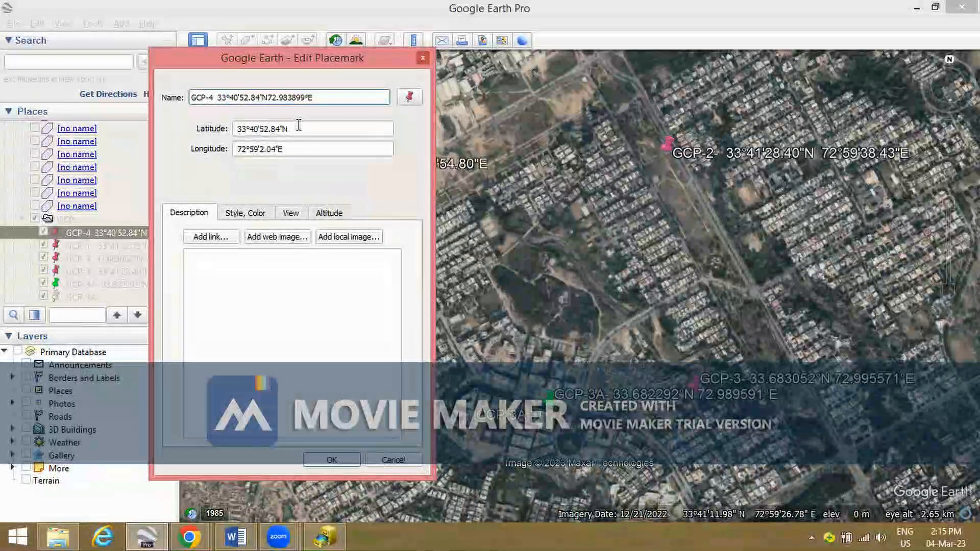
# Replace the decimal longitude in the GCP-4 name with the copied longitude 72°59'2.04"E and save the placemark
pyautogui.moveTo(291, 149); pyautogui.dragTo(256, 150)
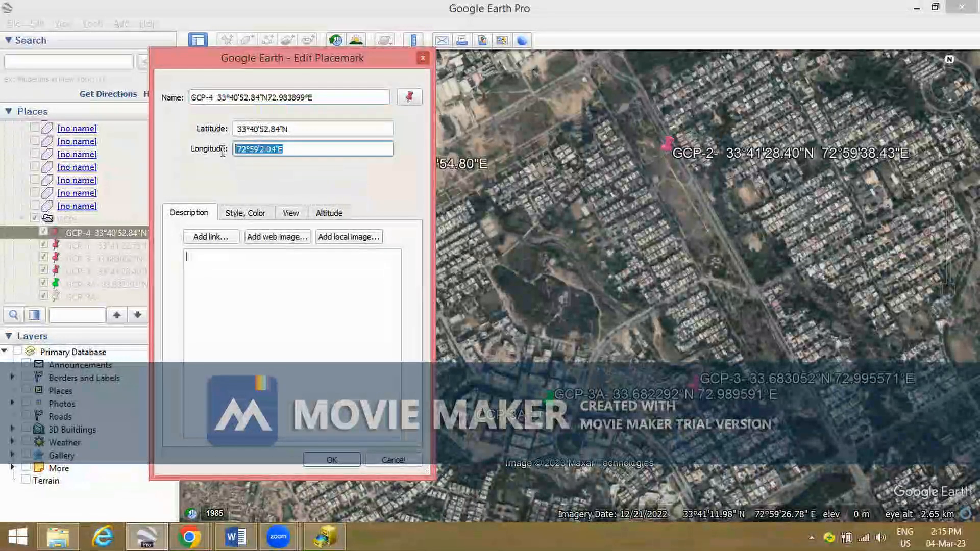
pyautogui.rightClick(259, 150)
pyautogui.click(292, 210)
pyautogui.moveTo(317, 97); pyautogui.dragTo(287, 98)
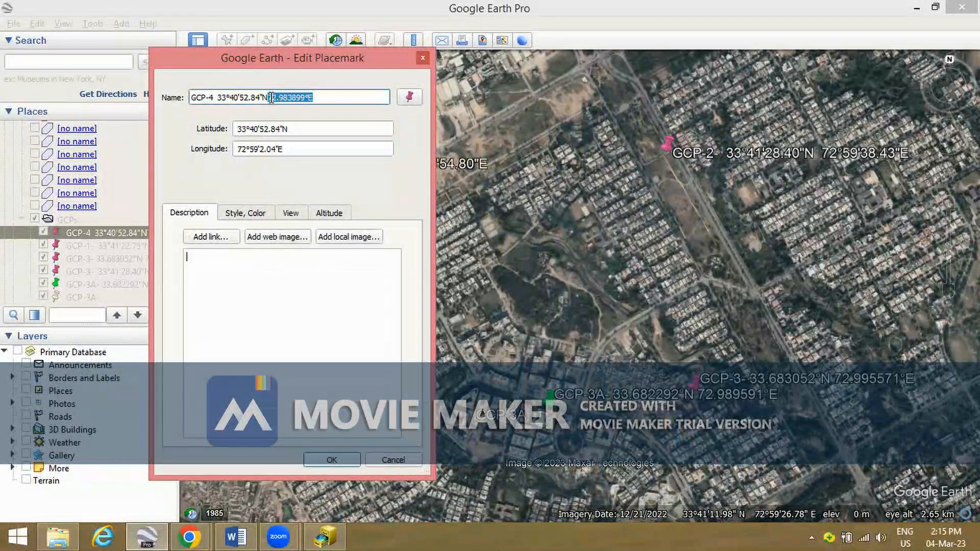
pyautogui.rightClick(295, 97)
pyautogui.click(321, 170)
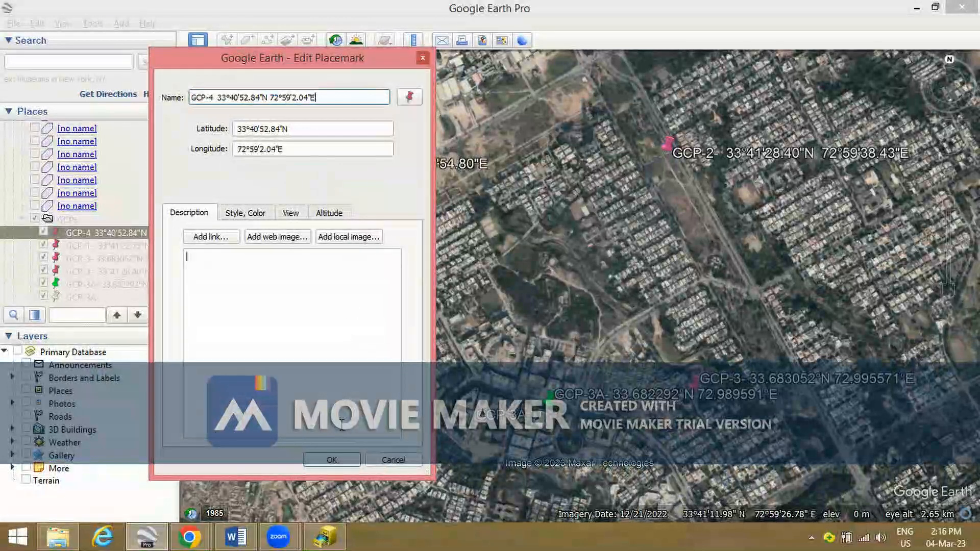
pyautogui.click(331, 460)
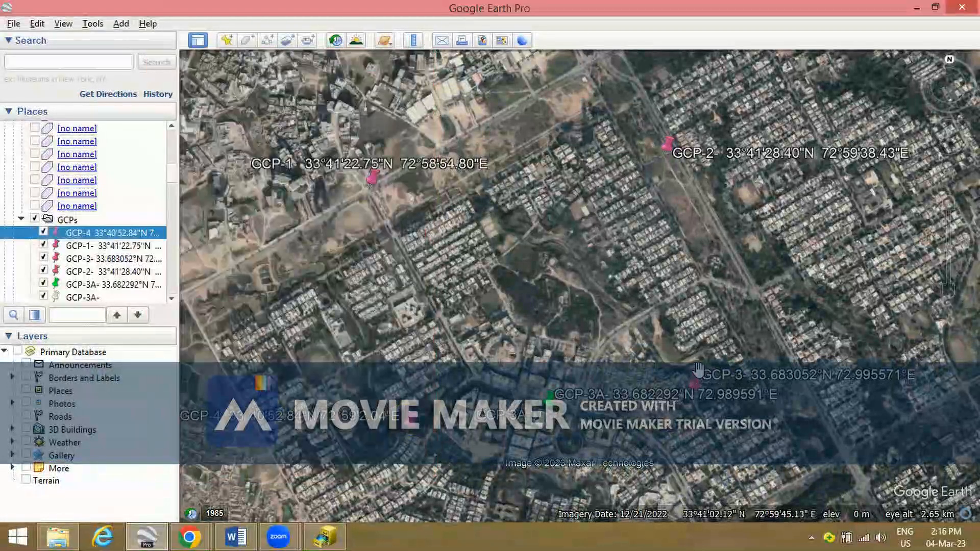
# In the GCP-3 placemark's properties, replace the decimal latitude in its name with the copied latitude 33°40'58.99"N
pyautogui.moveTo(703, 339); pyautogui.dragTo(690, 302)
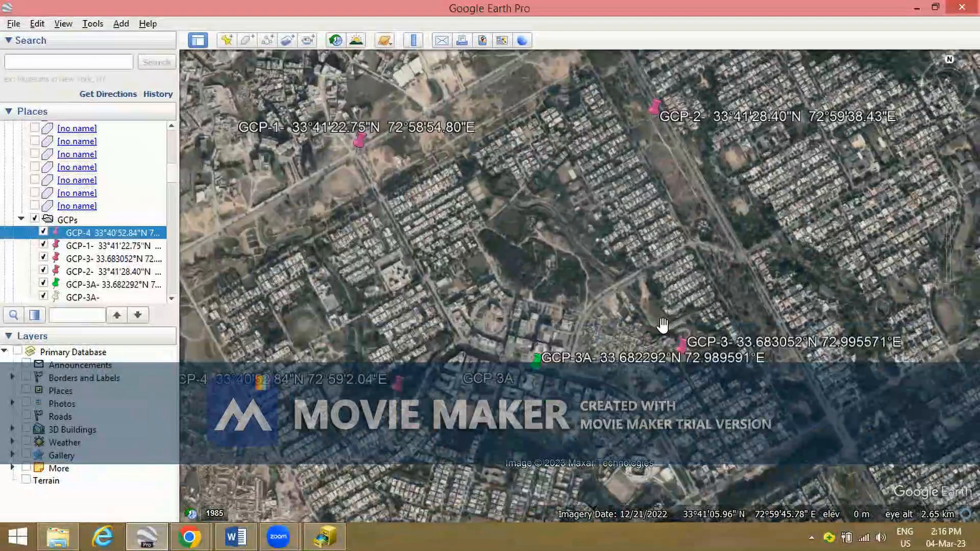
pyautogui.scroll(2, 663, 324)
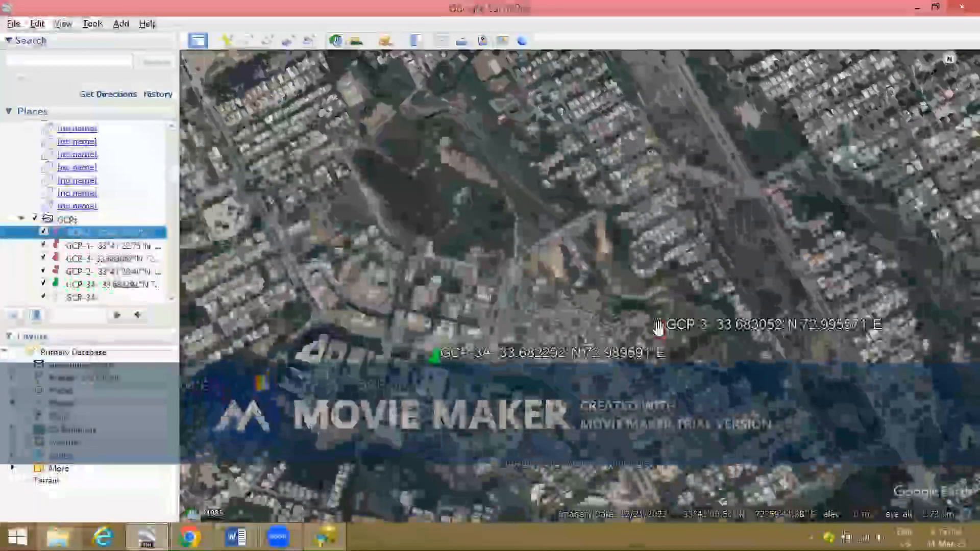
pyautogui.rightClick(658, 326)
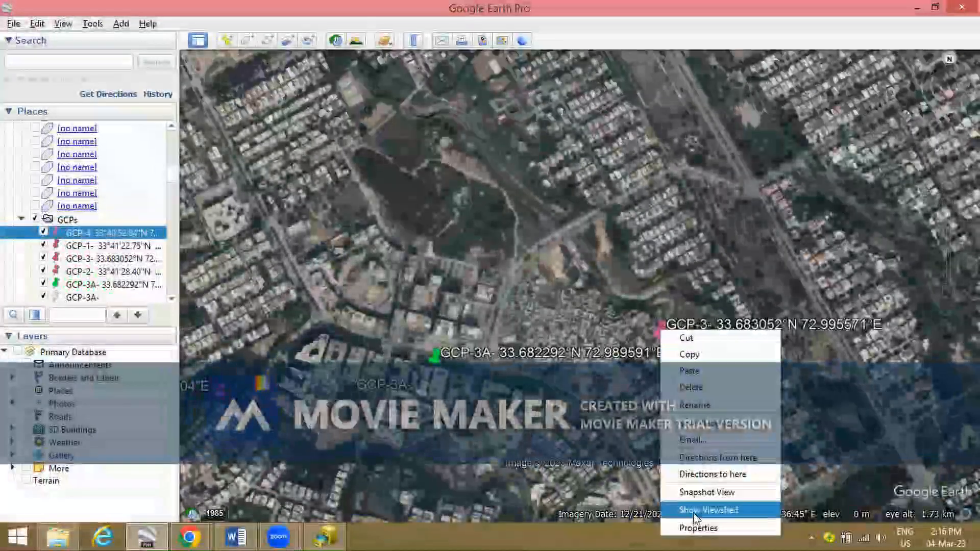
pyautogui.click(694, 525)
pyautogui.moveTo(301, 132); pyautogui.dragTo(228, 126)
pyautogui.rightClick(253, 126)
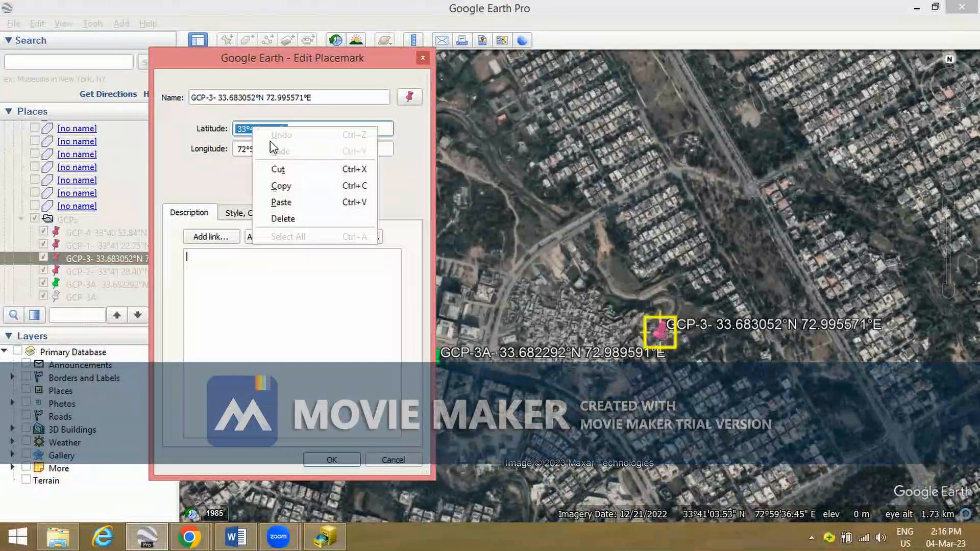
pyautogui.click(285, 185)
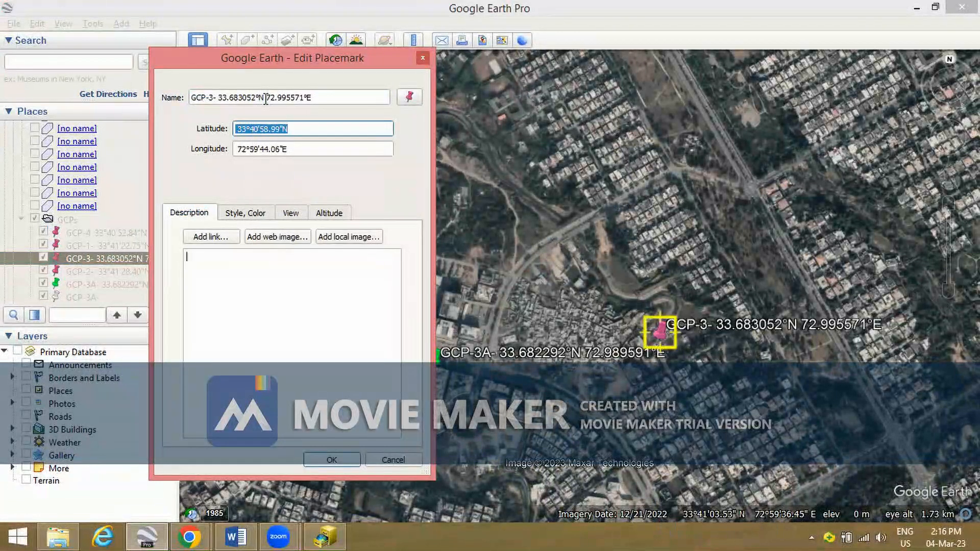
pyautogui.moveTo(266, 96); pyautogui.dragTo(218, 97)
pyautogui.rightClick(234, 97)
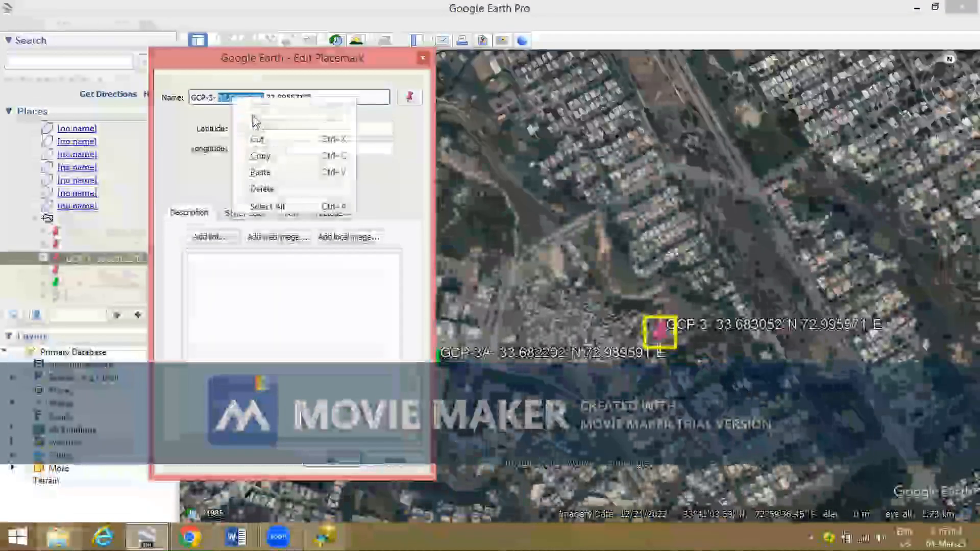
pyautogui.click(260, 173)
# Replace the decimal longitude in the GCP-3 name with the copied longitude 72°59'44.06"E and save the placemark
pyautogui.moveTo(293, 149); pyautogui.dragTo(239, 149)
pyautogui.rightClick(260, 148)
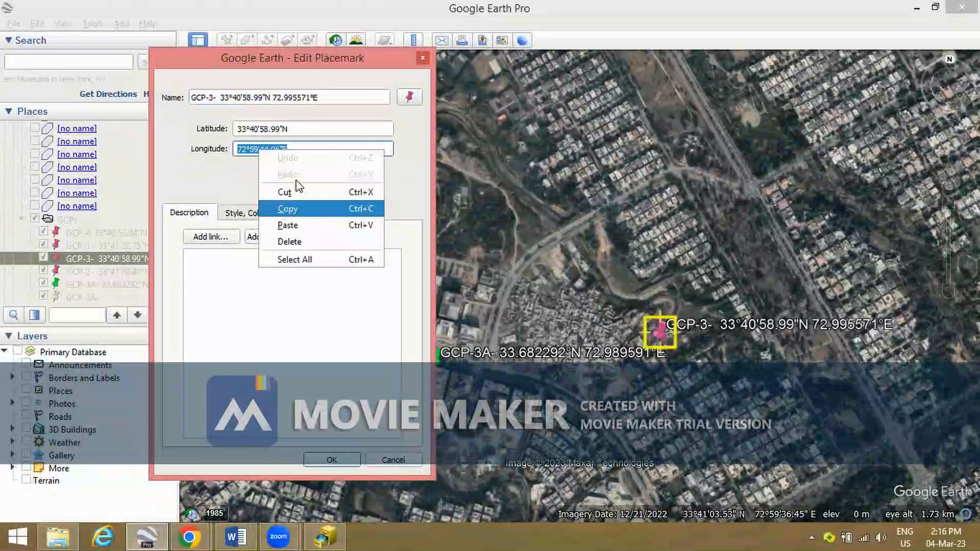
pyautogui.click(289, 207)
pyautogui.moveTo(327, 97); pyautogui.dragTo(272, 97)
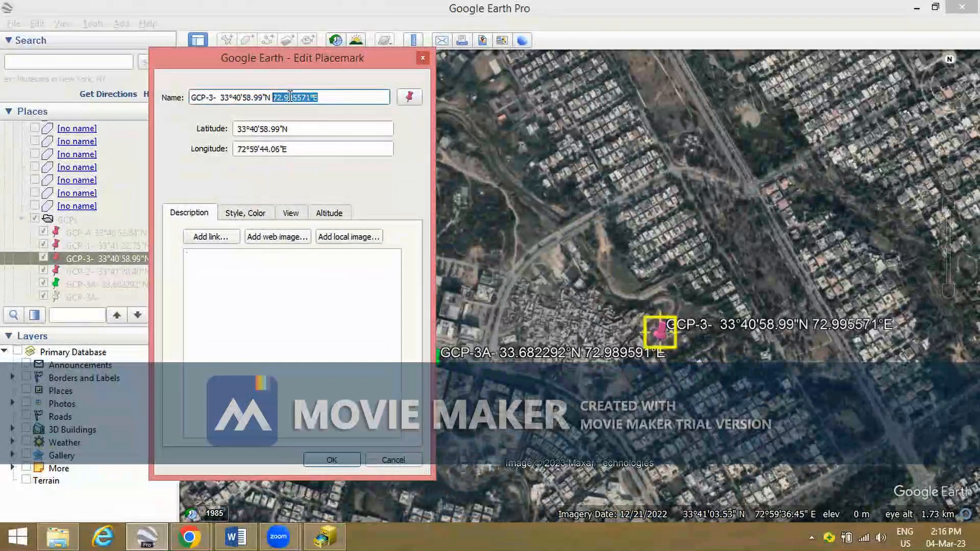
pyautogui.rightClick(289, 97)
pyautogui.click(318, 172)
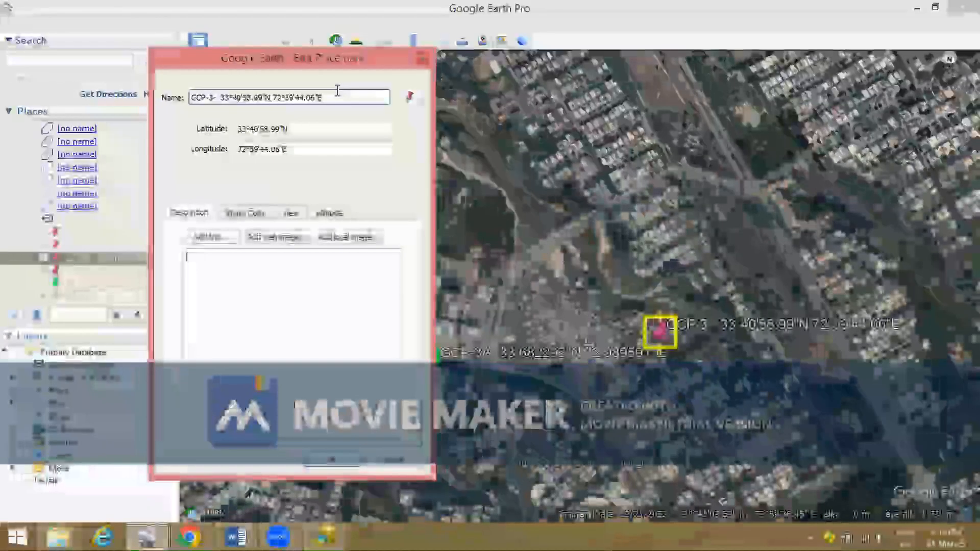
pyautogui.click(331, 460)
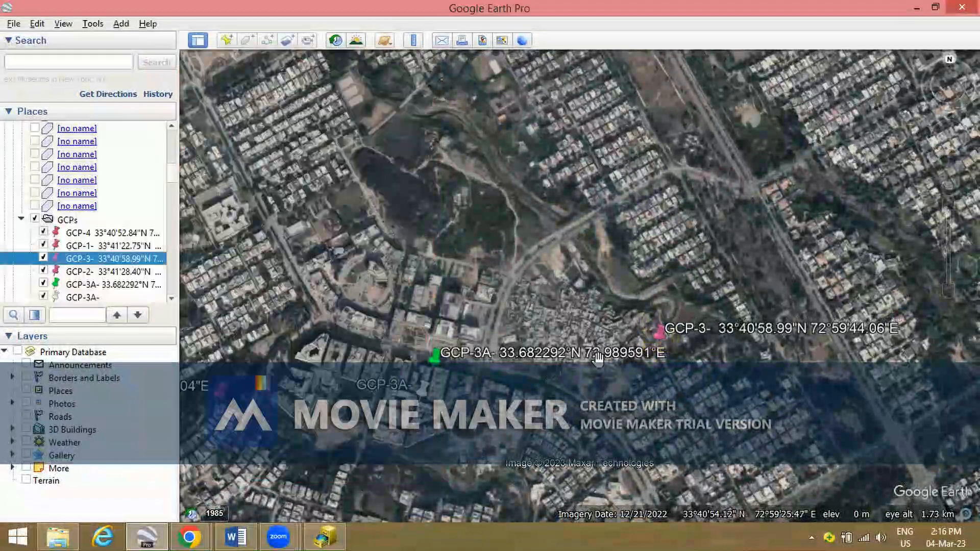
# In the white GCP-3A placemark's properties, append the copied latitude 33°40'53.66"N to its name
pyautogui.moveTo(535, 399); pyautogui.dragTo(655, 349)
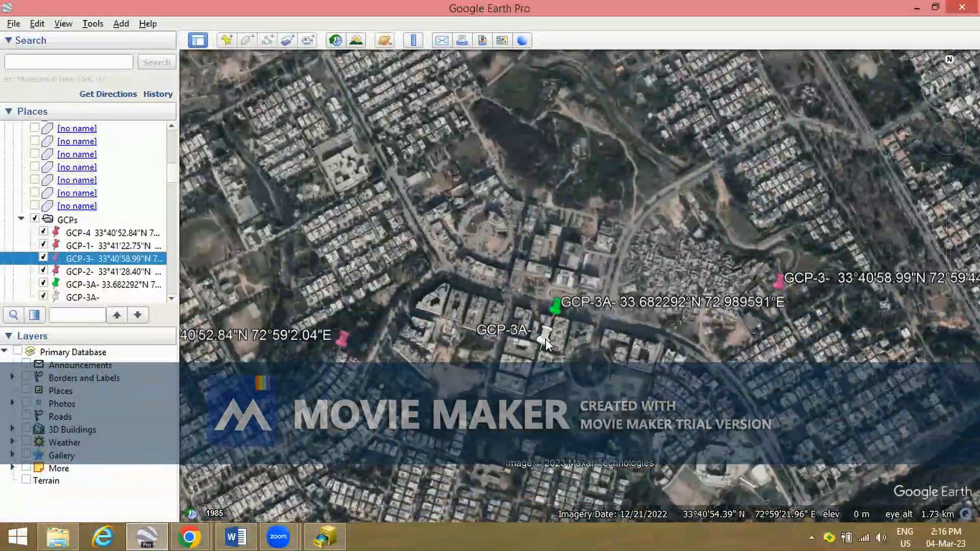
pyautogui.rightClick(546, 338)
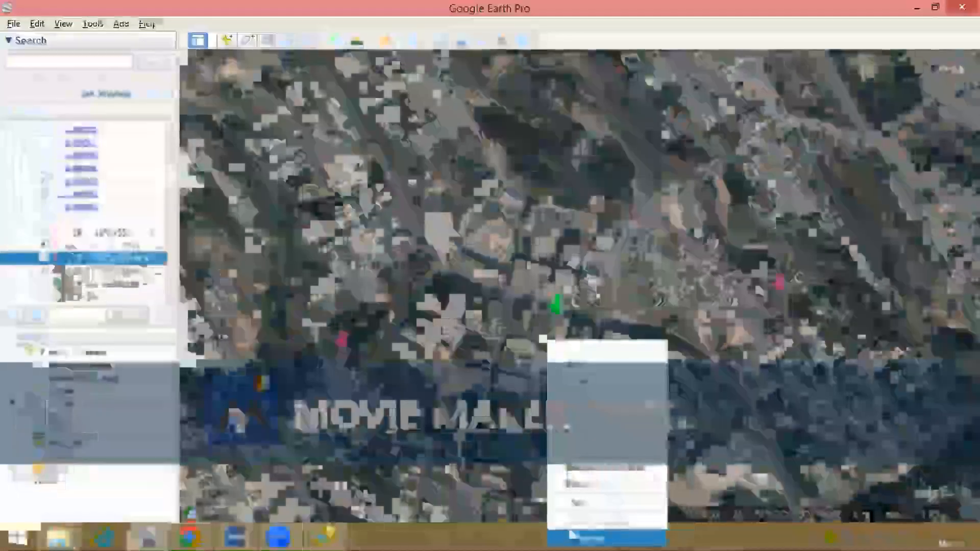
pyautogui.click(585, 537)
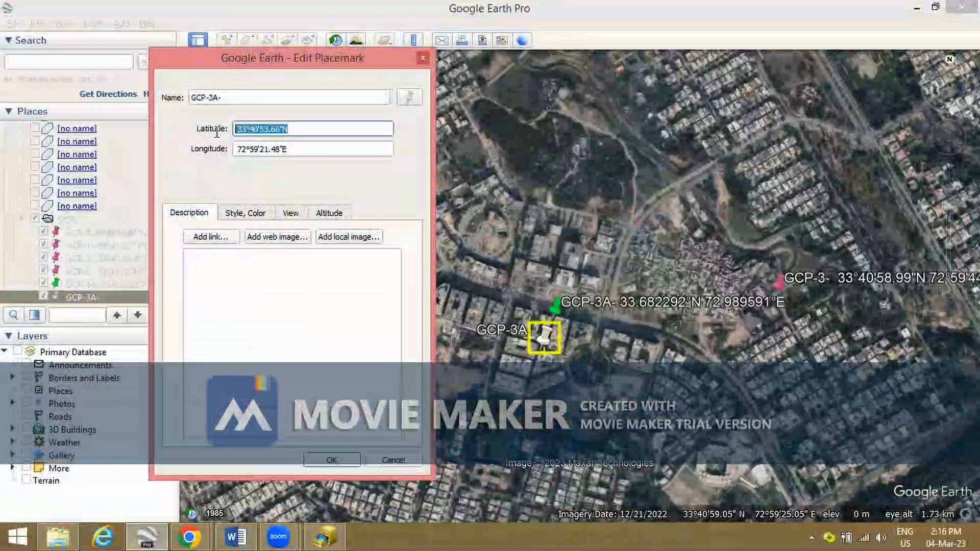
pyautogui.rightClick(258, 129)
pyautogui.click(293, 188)
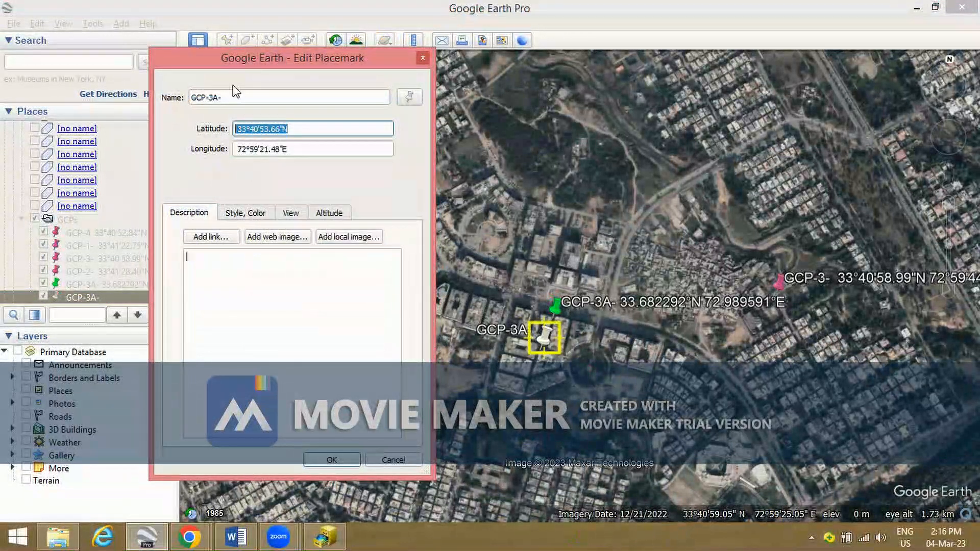
pyautogui.click(234, 97)
pyautogui.rightClick(236, 97)
pyautogui.click(269, 173)
# Append the copied longitude 72°59'21.48"E to the white GCP-3A placemark's name and save the placemark
pyautogui.moveTo(300, 149); pyautogui.dragTo(227, 149)
pyautogui.rightClick(255, 149)
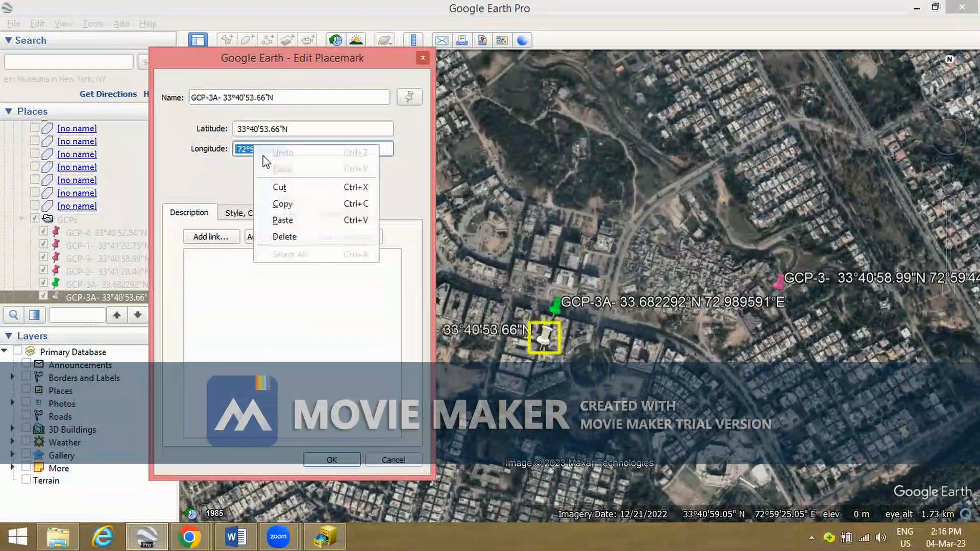
pyautogui.click(283, 204)
pyautogui.click(295, 98)
pyautogui.rightClick(296, 96)
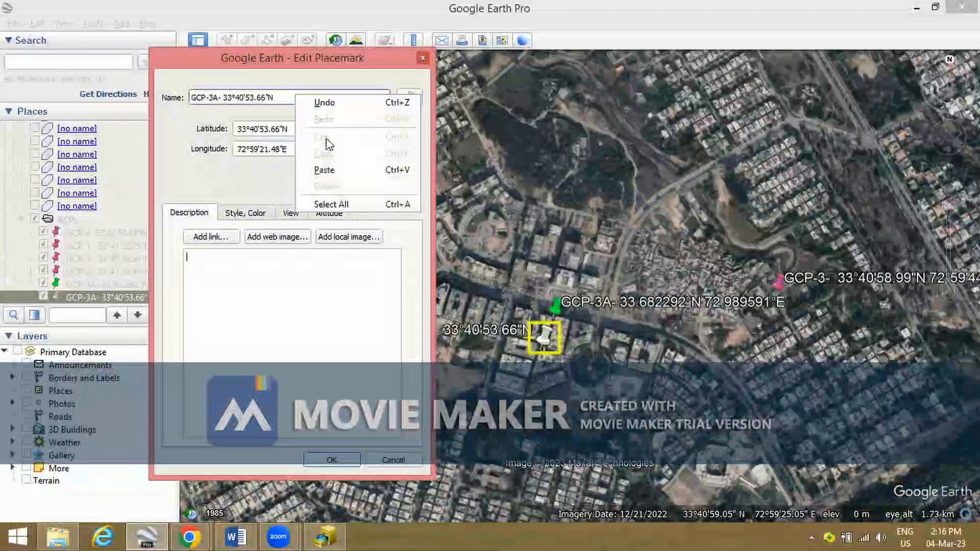
pyautogui.click(325, 169)
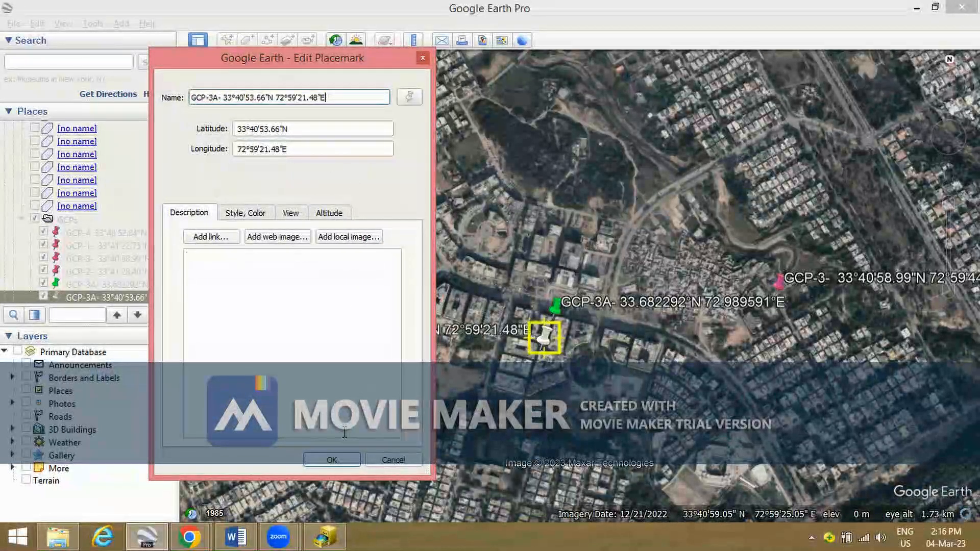
pyautogui.click(332, 460)
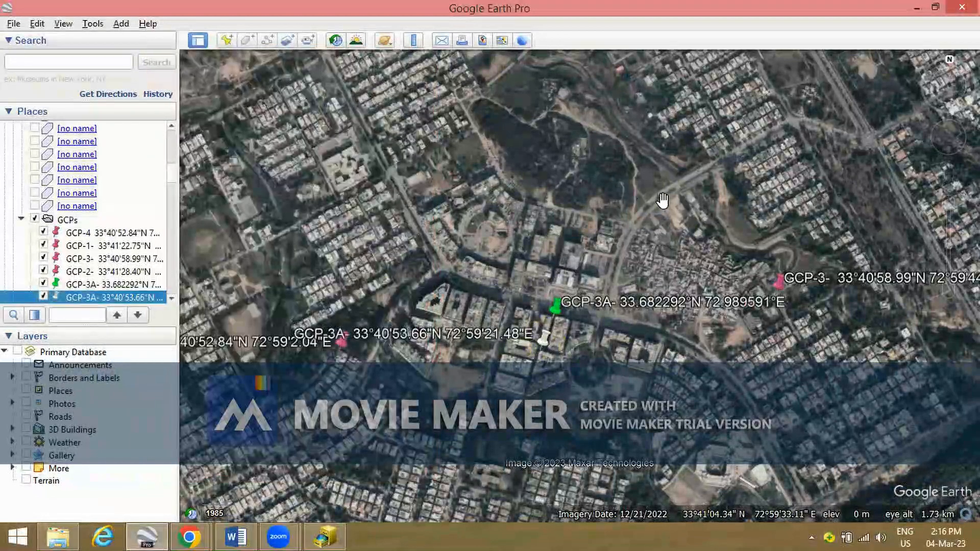
# Review the coordinate labels and positions of all the GCP placemarks on the map
pyautogui.scroll(-2, 658, 212)
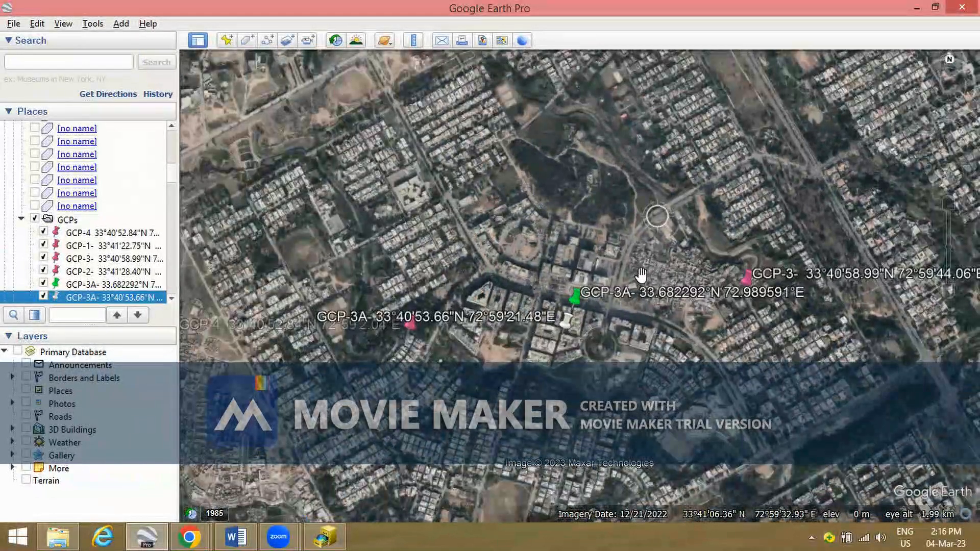
pyautogui.moveTo(687, 236); pyautogui.dragTo(678, 267)
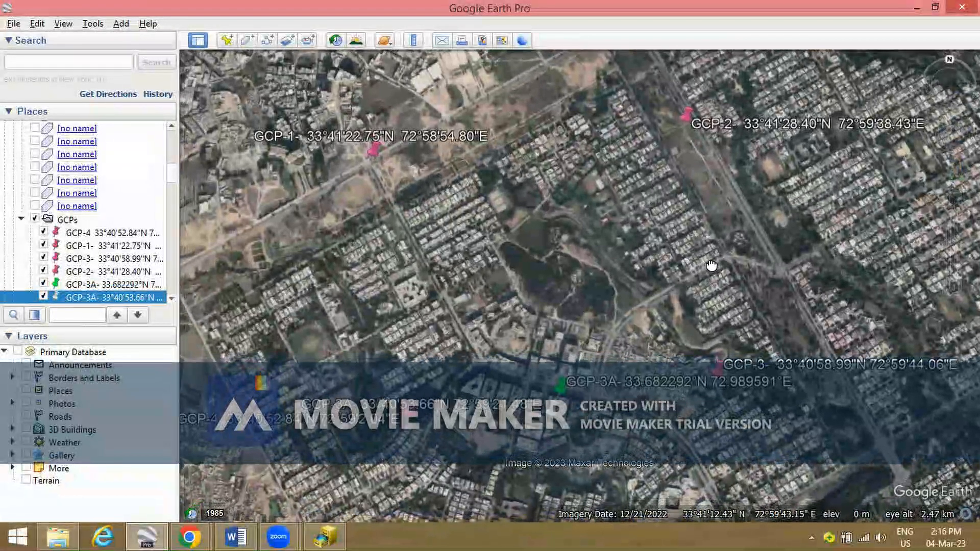
pyautogui.moveTo(493, 365); pyautogui.dragTo(504, 325)
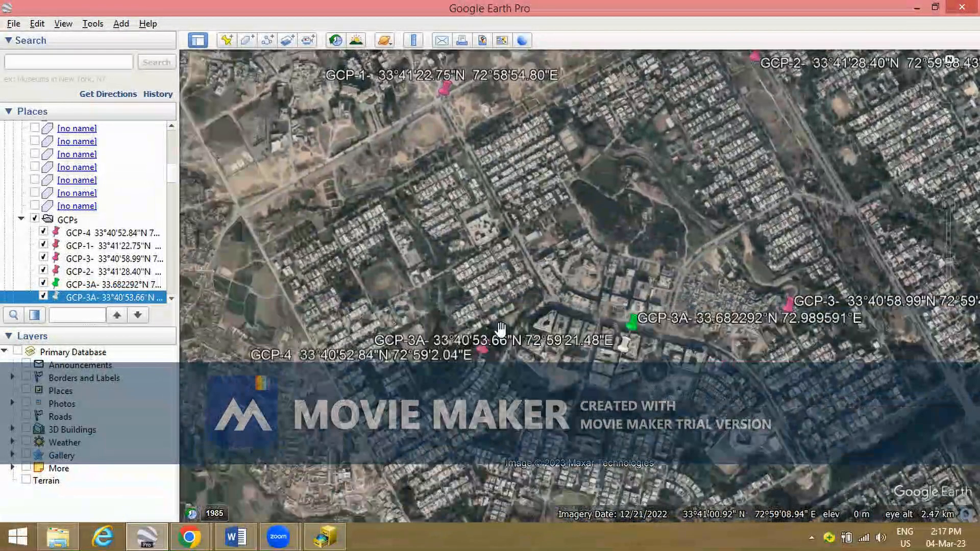
pyautogui.scroll(2, 541, 322)
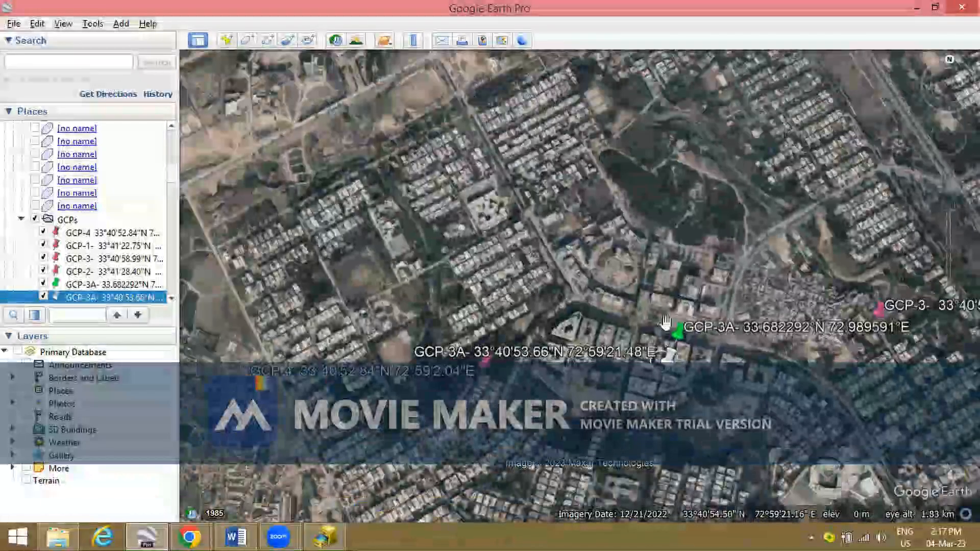
pyautogui.scroll(-2, 632, 314)
pyautogui.moveTo(612, 323); pyautogui.dragTo(592, 317)
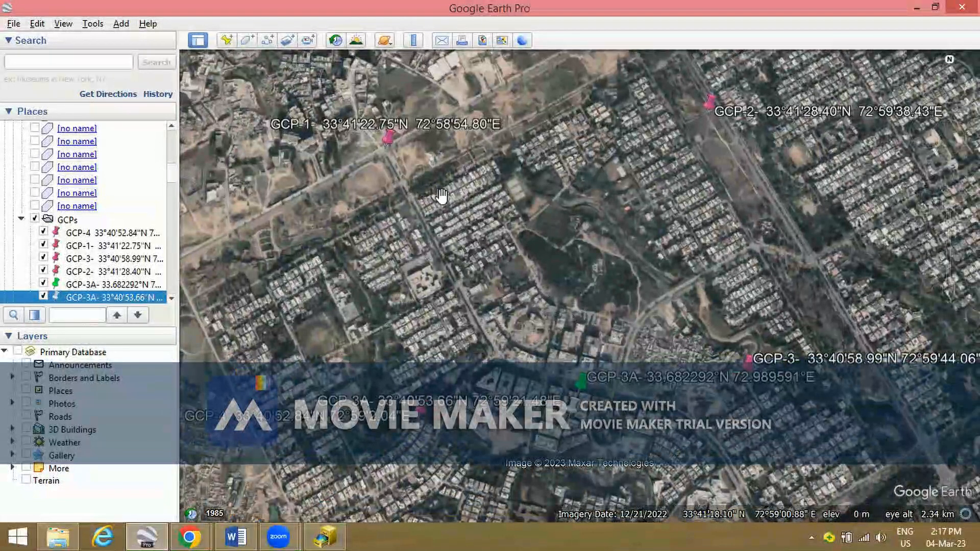
pyautogui.moveTo(947, 66)
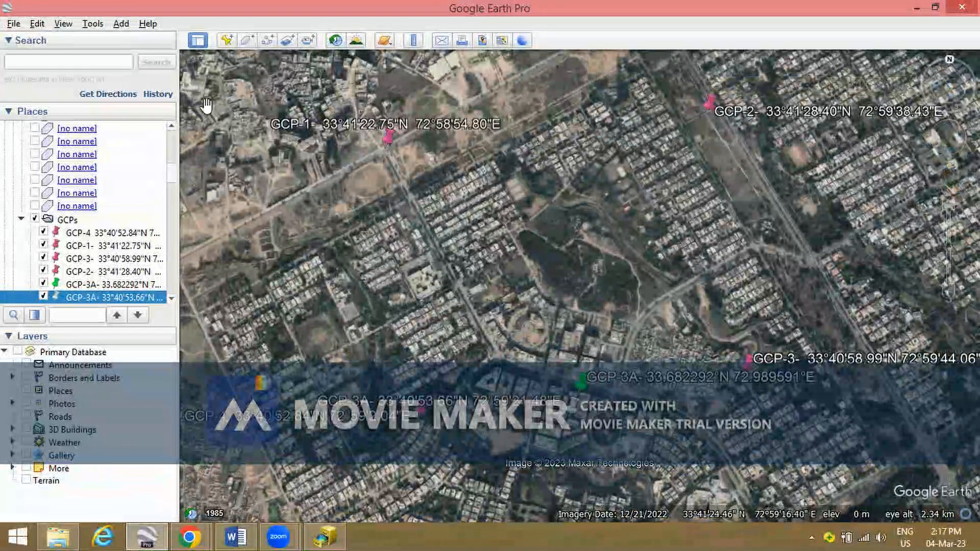
# Prepare the current map view for export as an image, hiding the title and description and the legend from the layout
pyautogui.click(13, 24)
pyautogui.moveTo(41, 58)
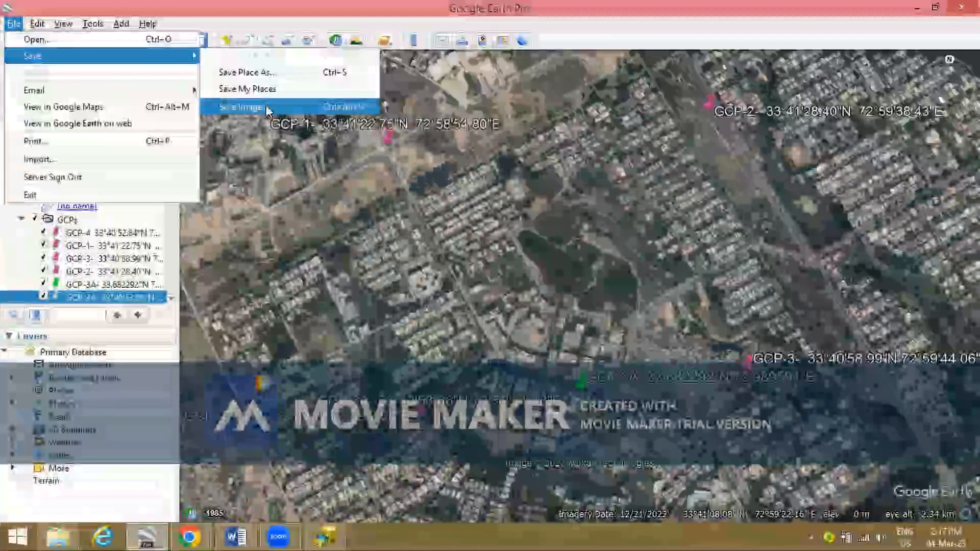
pyautogui.click(267, 108)
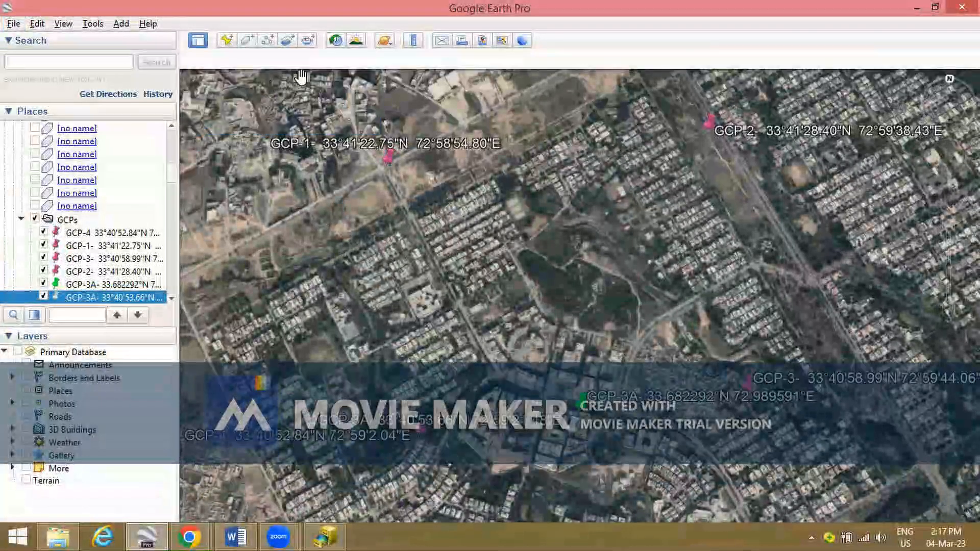
pyautogui.click(213, 59)
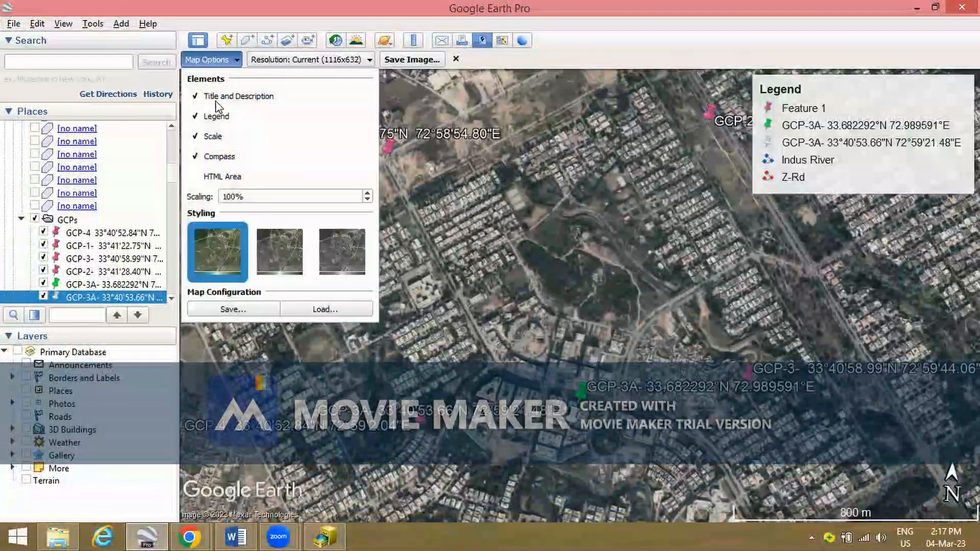
pyautogui.click(196, 97)
pyautogui.click(197, 116)
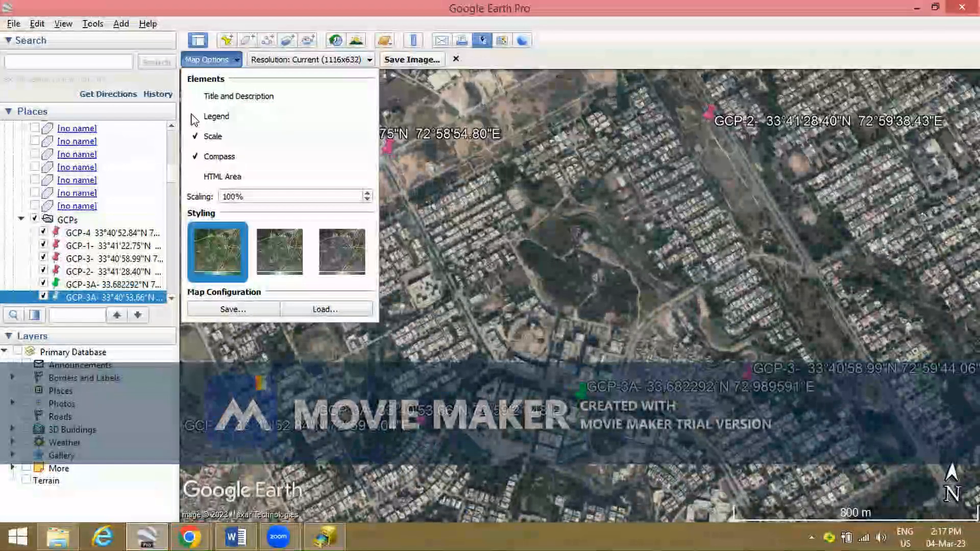
pyautogui.click(197, 117)
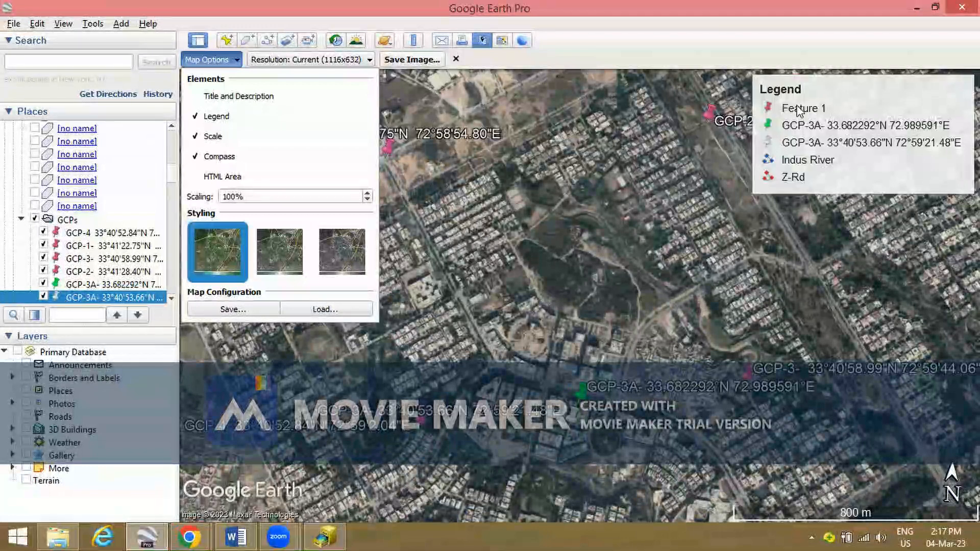
pyautogui.click(197, 117)
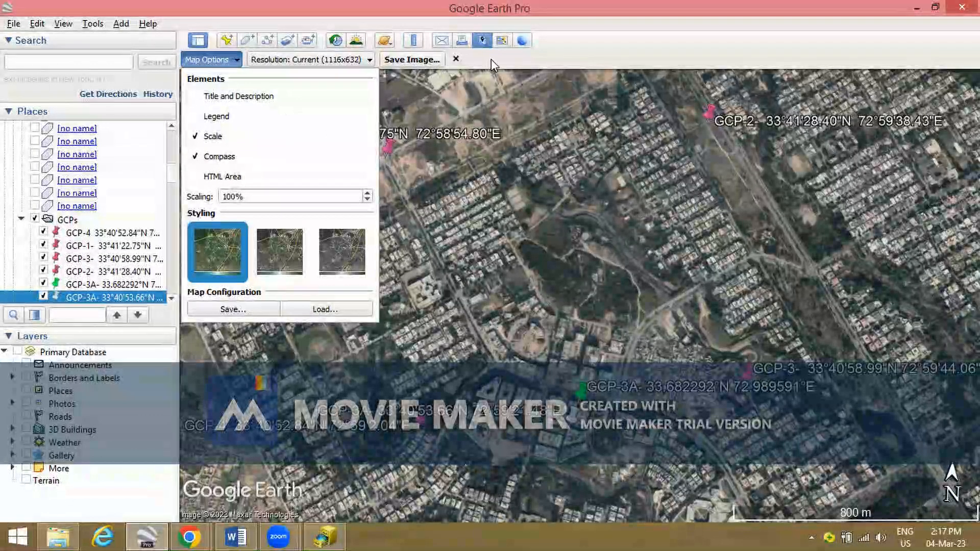
# Save the map image as the JPEG file SA-T2 in the E:\Tutorial-2 folder
pyautogui.click(412, 59)
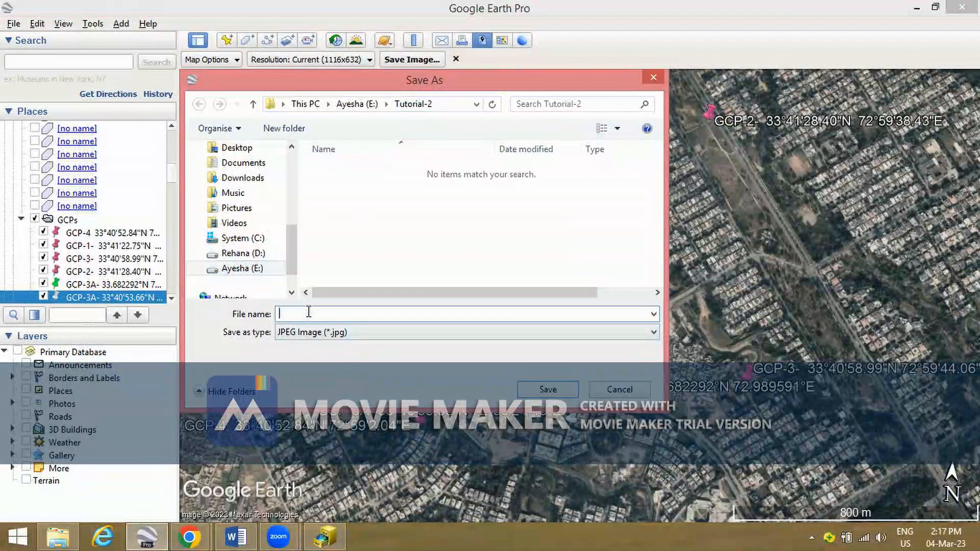
pyautogui.write('SA')
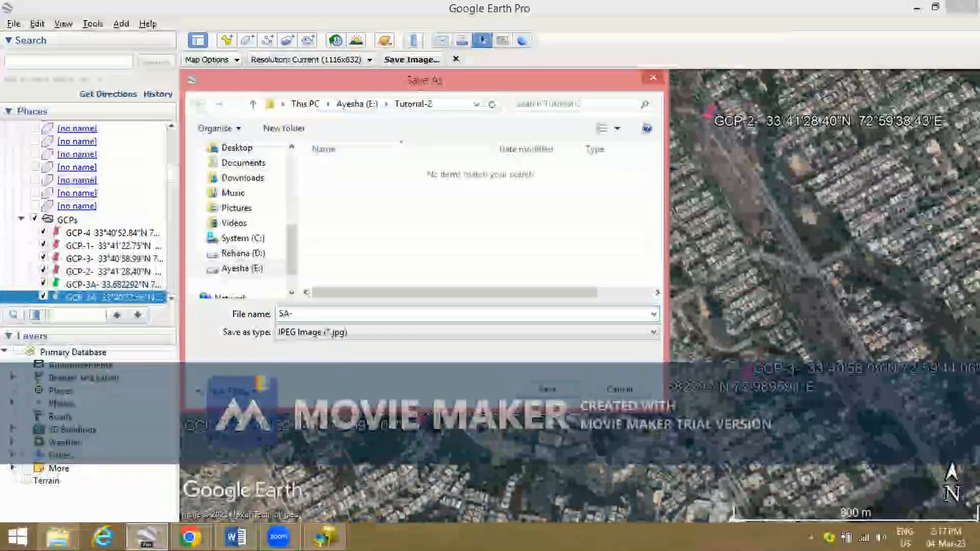
pyautogui.write('-T2')
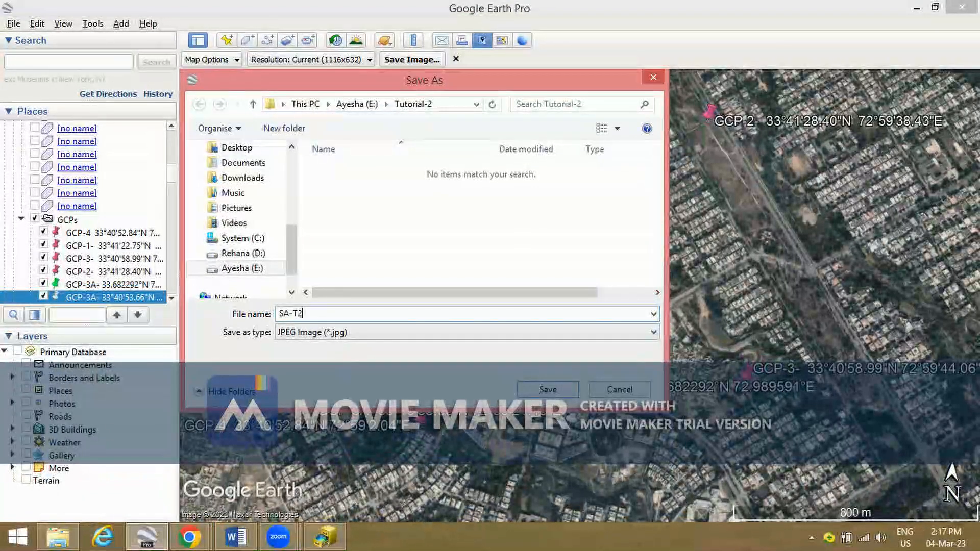
pyautogui.click(526, 393)
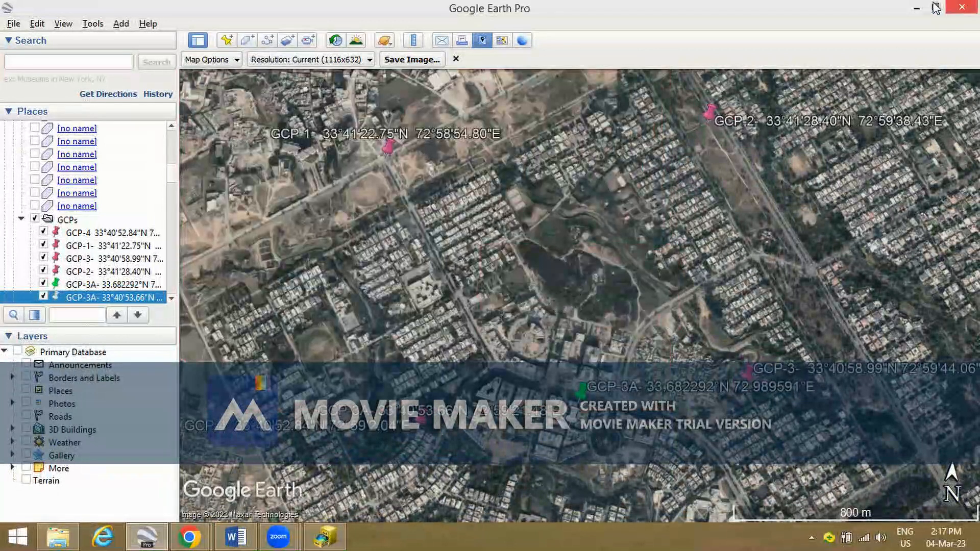
# Switch to ArcCatalog and reopen the E:\Tutorial-2 folder from the E: drive to look for the saved image
pyautogui.click(916, 9)
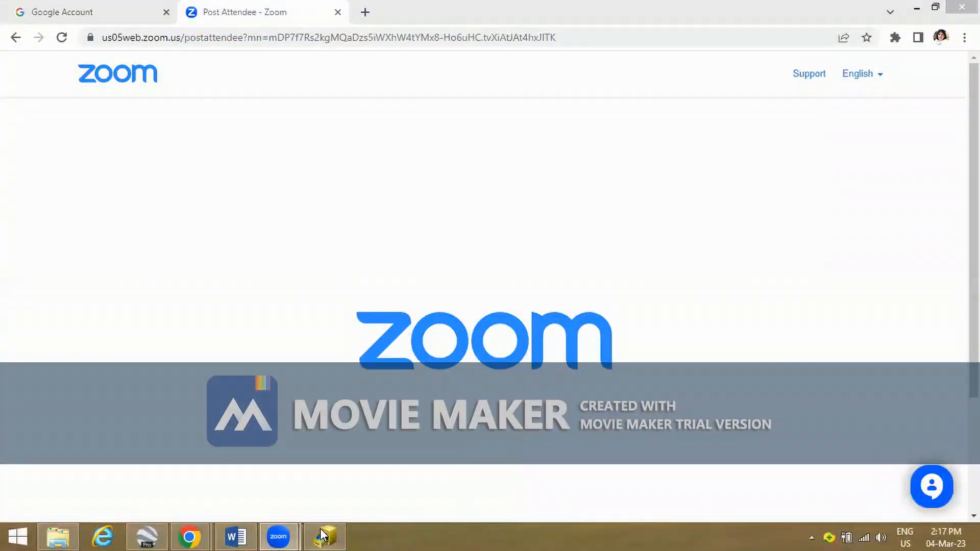
pyautogui.moveTo(320, 534)
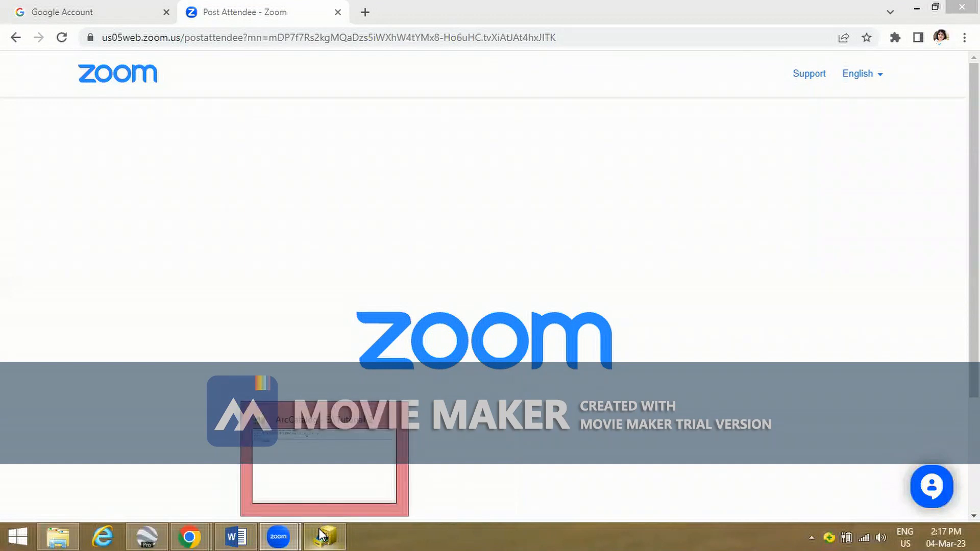
pyautogui.click(320, 534)
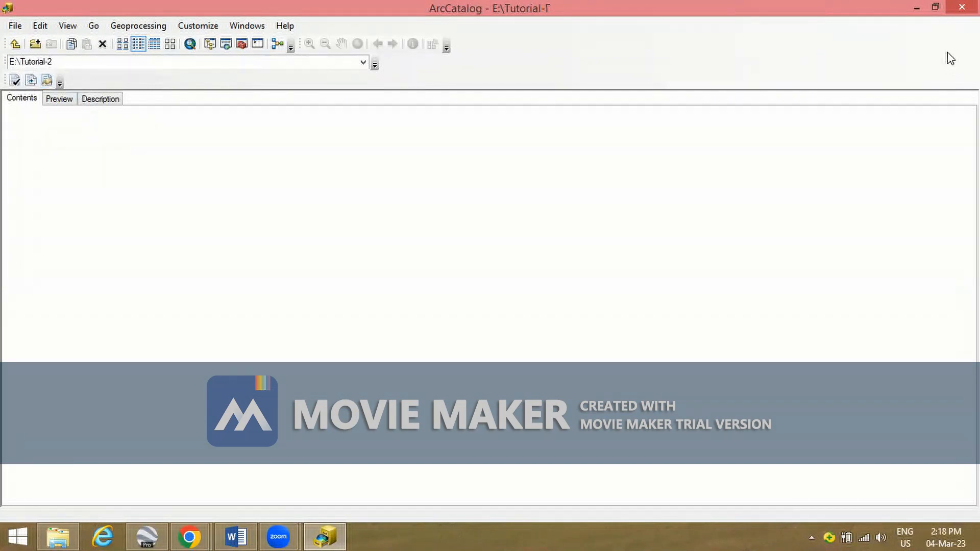
pyautogui.click(15, 45)
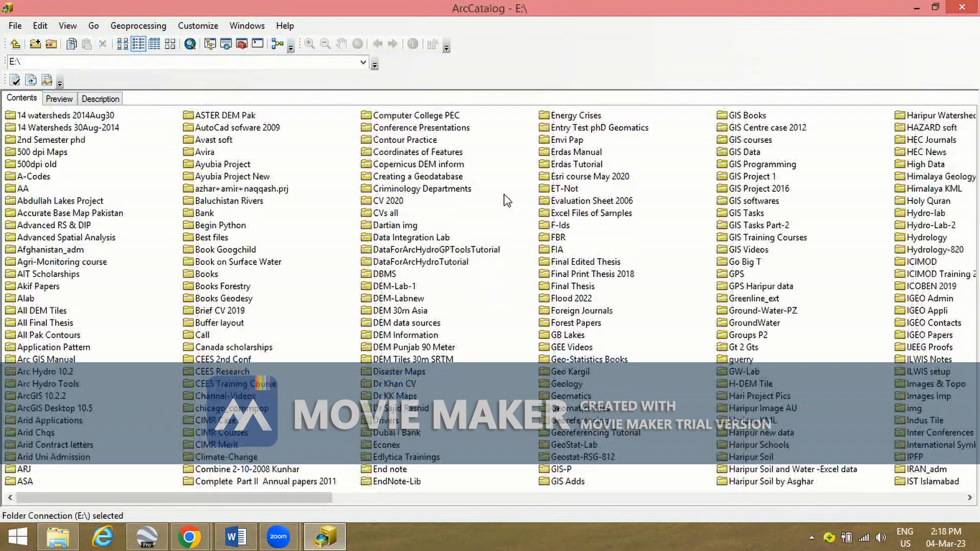
pyautogui.scroll(-1, 466, 205)
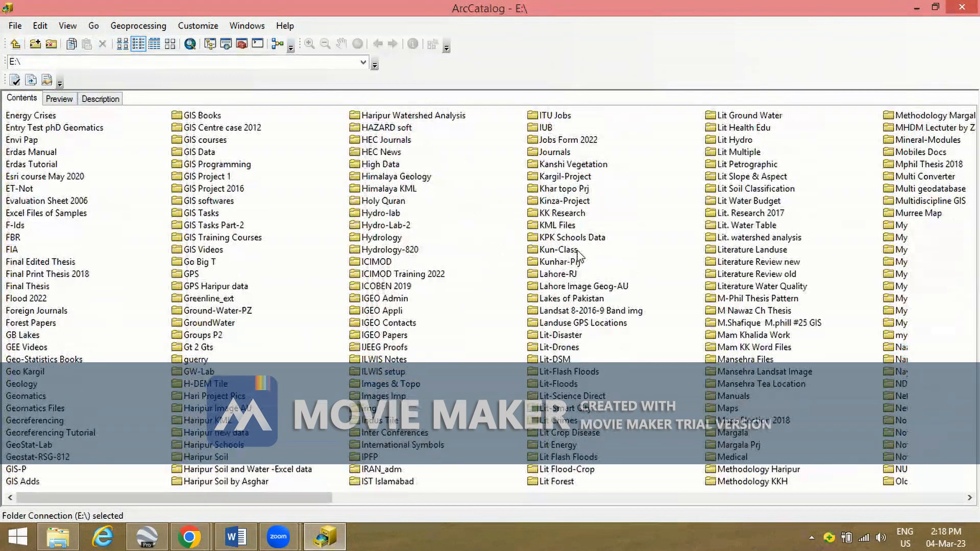
pyautogui.press('t')
pyautogui.doubleClick(906, 143)
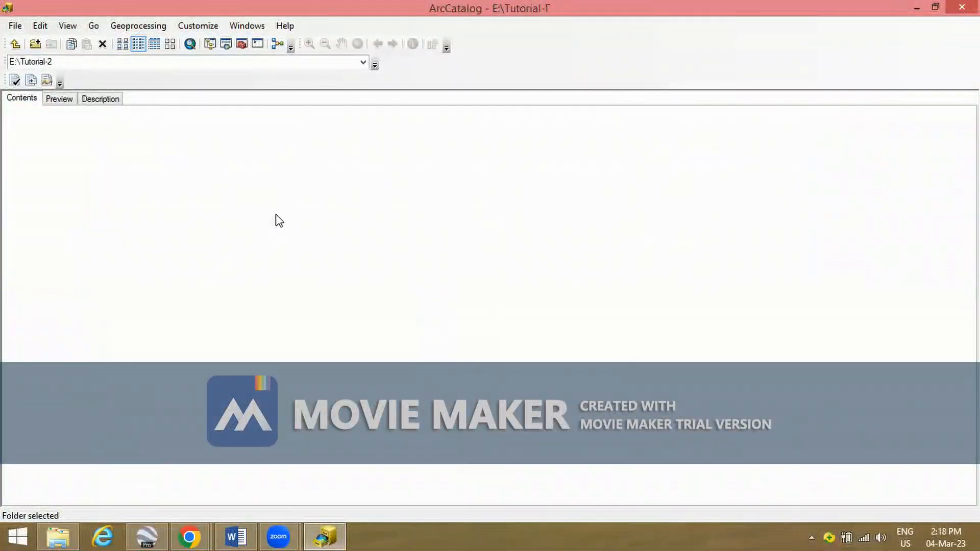
# Close ArcCatalog and relaunch it to reload the contents of the E:\Tutorial-2 folder
pyautogui.click(948, 7)
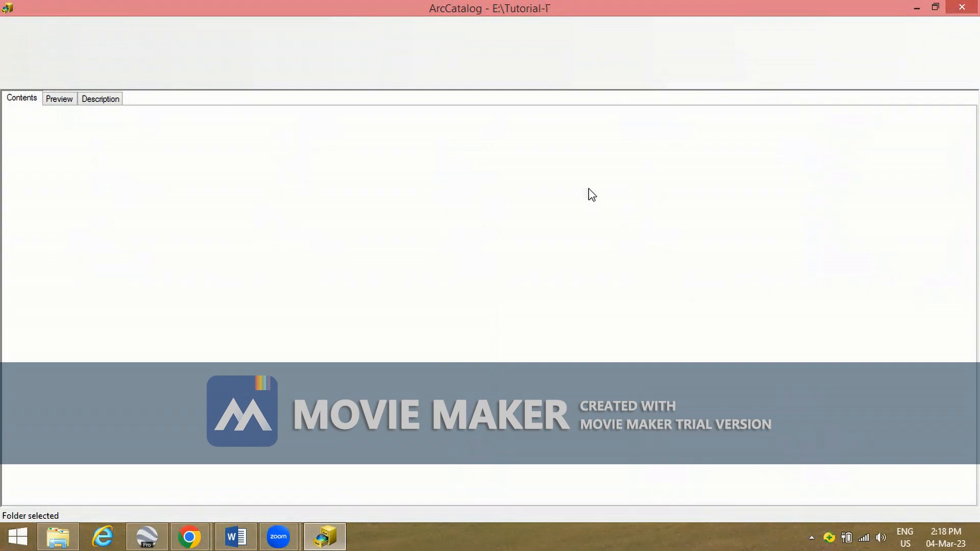
pyautogui.click(5, 535)
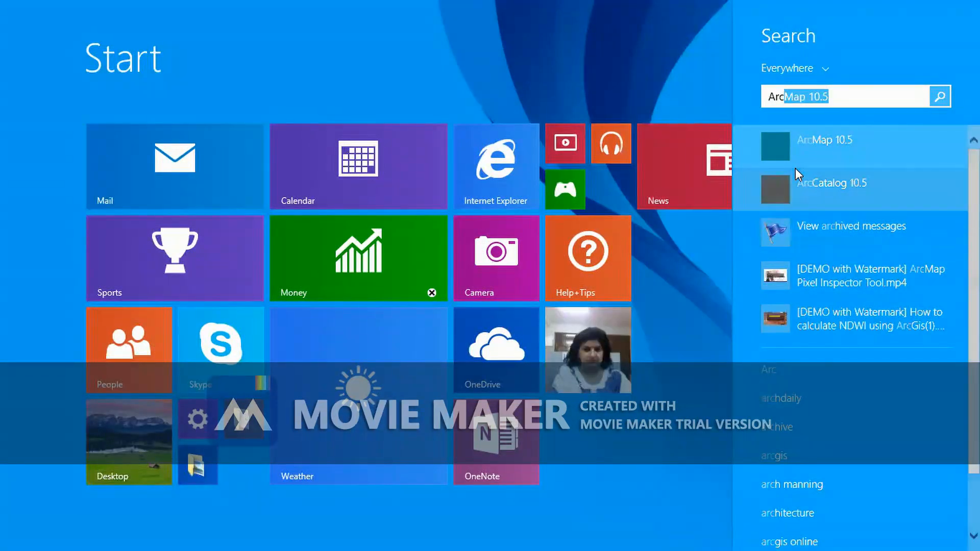
pyautogui.press('Return')
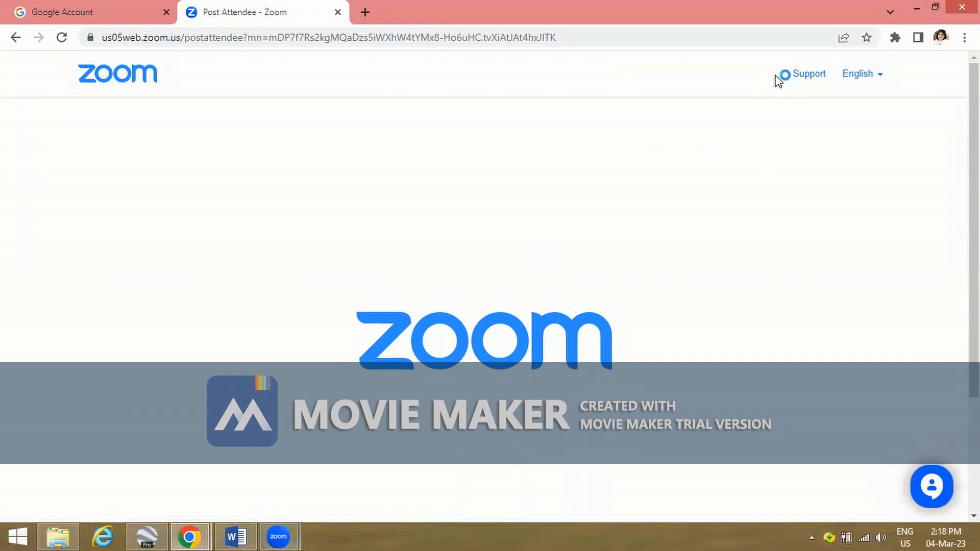
pyautogui.click(912, 8)
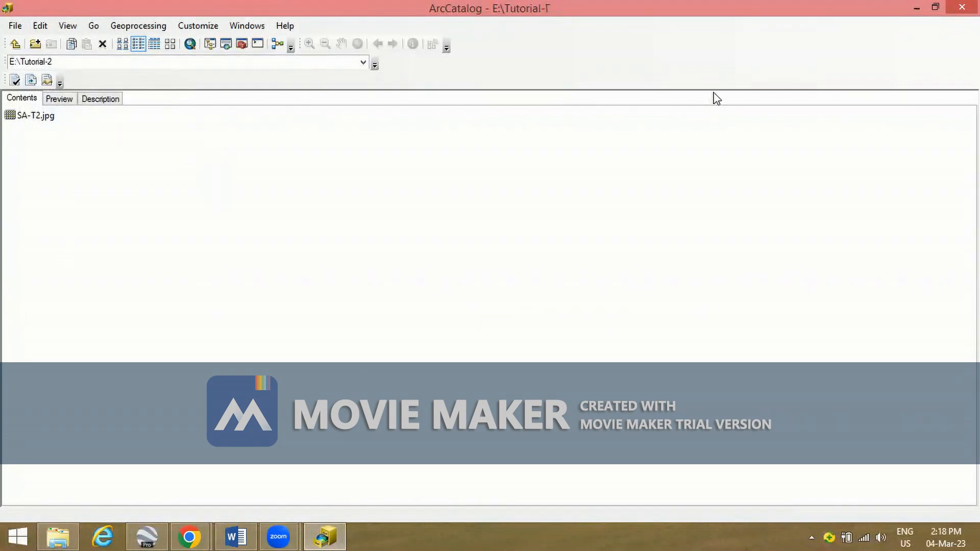
# Open the raster dataset properties of SA-T2.jpg and check its extent and spatial reference
pyautogui.rightClick(21, 120)
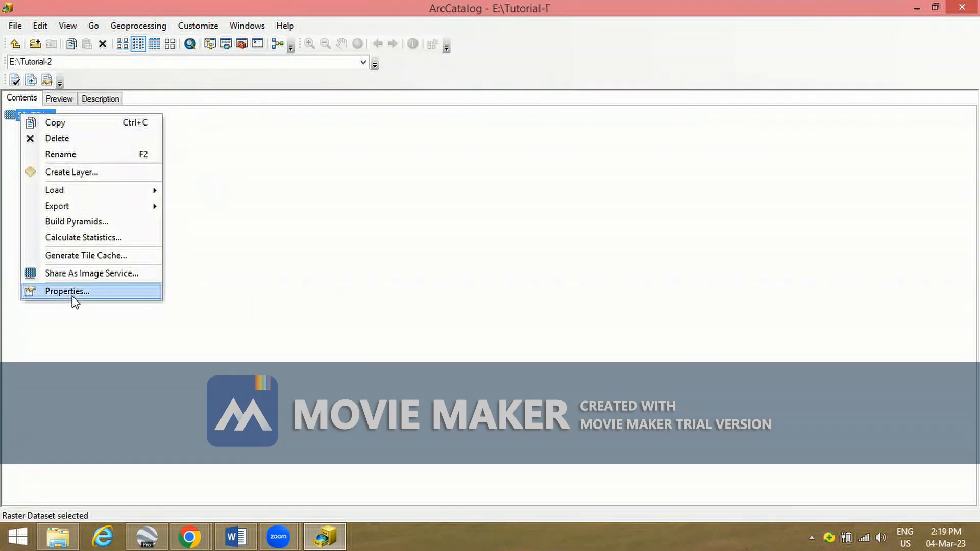
pyautogui.click(66, 291)
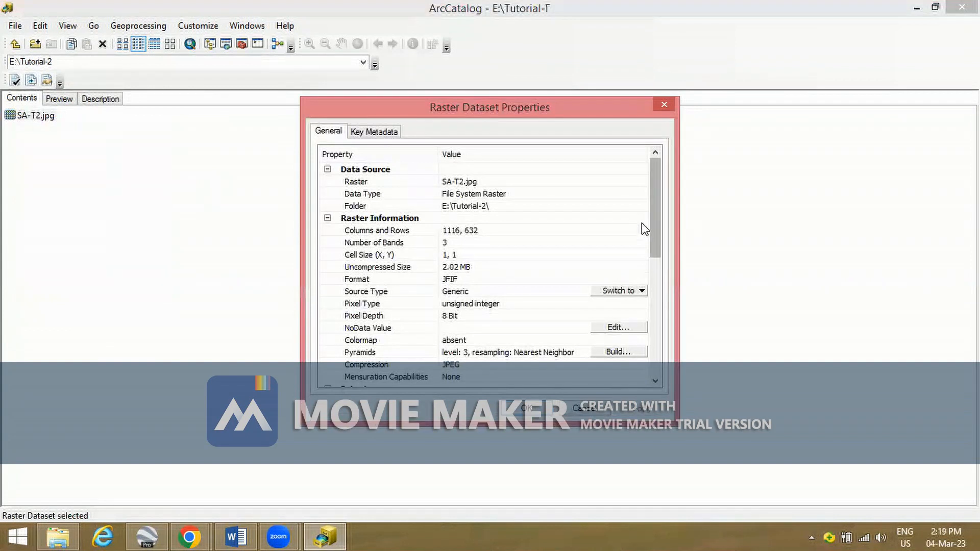
pyautogui.moveTo(655, 200); pyautogui.dragTo(587, 255)
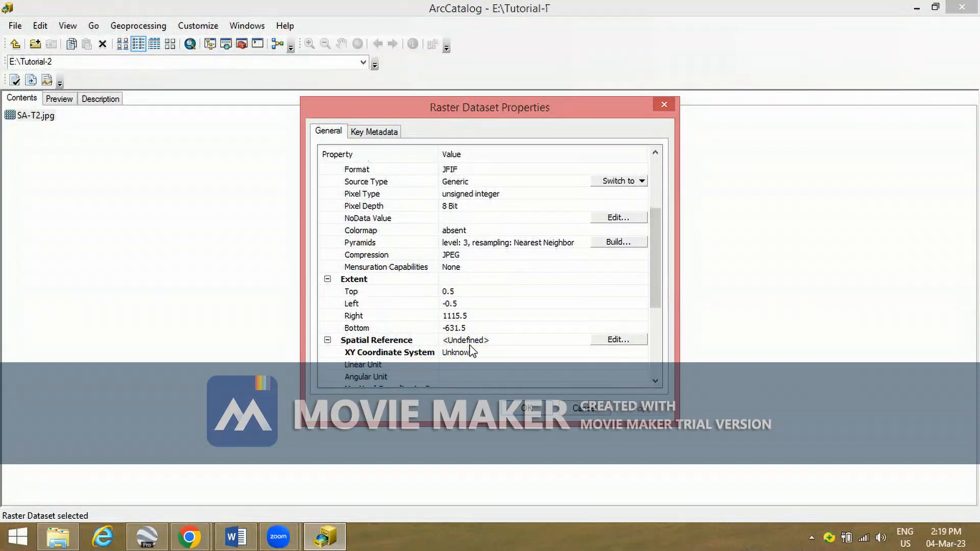
# Edit the raster's spatial reference and expand the projected coordinate systems down to UTM, WGS 1984, Northern Hemisphere
pyautogui.click(616, 340)
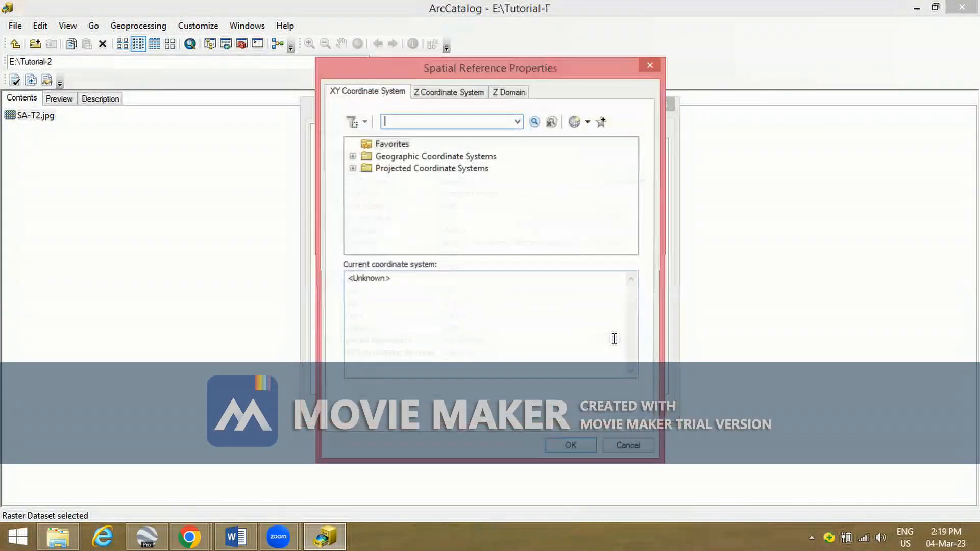
pyautogui.doubleClick(403, 169)
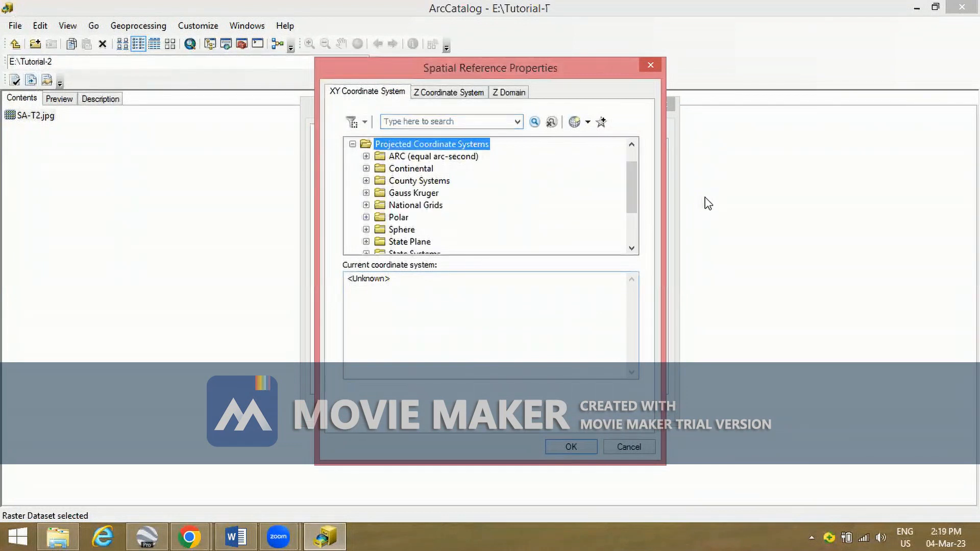
pyautogui.moveTo(631, 204); pyautogui.dragTo(635, 233)
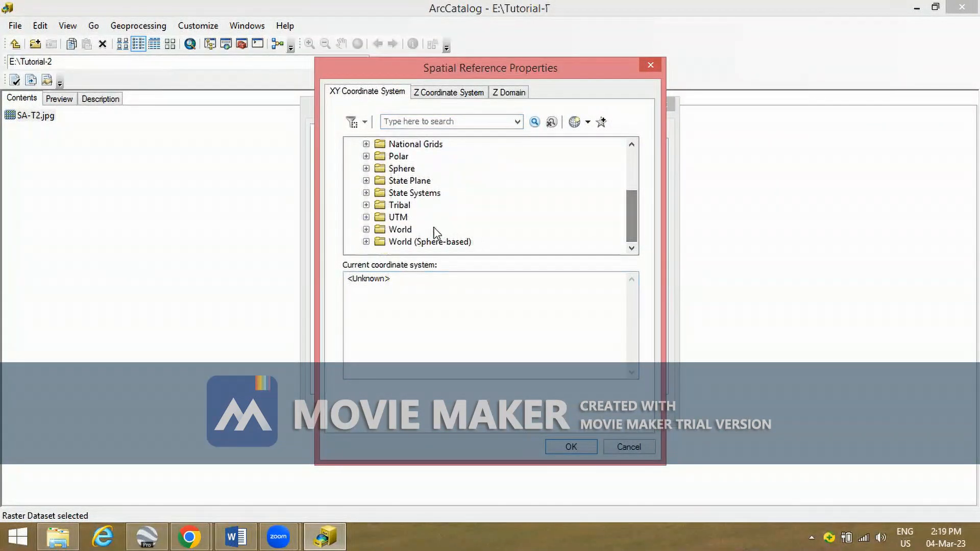
pyautogui.moveTo(635, 227); pyautogui.dragTo(638, 252)
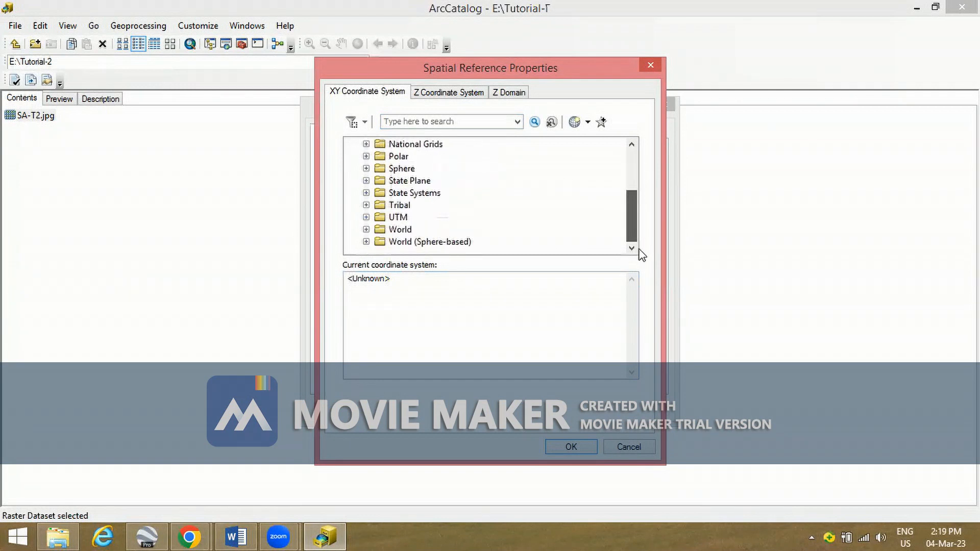
pyautogui.doubleClick(394, 221)
pyautogui.moveTo(631, 206); pyautogui.dragTo(635, 234)
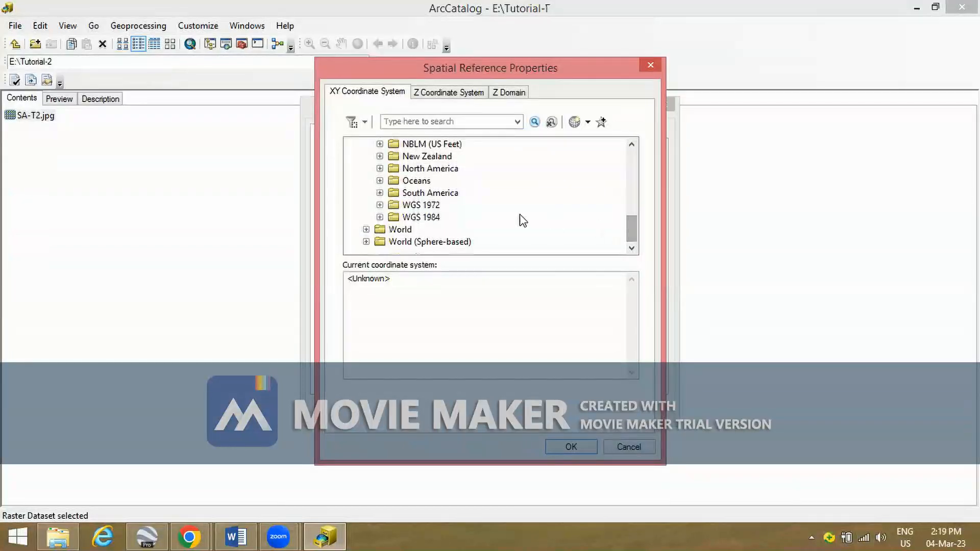
pyautogui.doubleClick(423, 217)
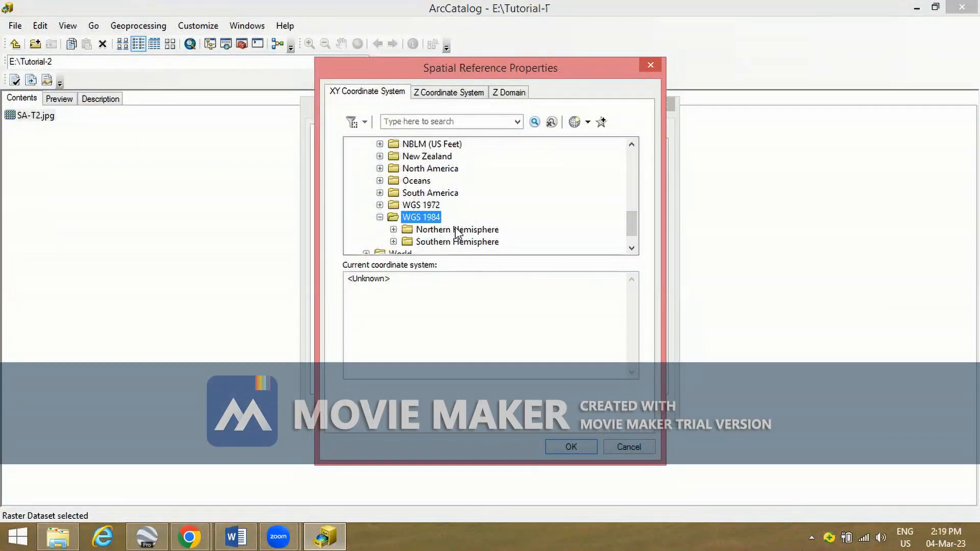
pyautogui.doubleClick(457, 230)
# Assign WGS 1984 UTM Zone 43N as the XY coordinate system of SA-T2.jpg and apply the raster properties
pyautogui.moveTo(631, 180); pyautogui.dragTo(643, 223)
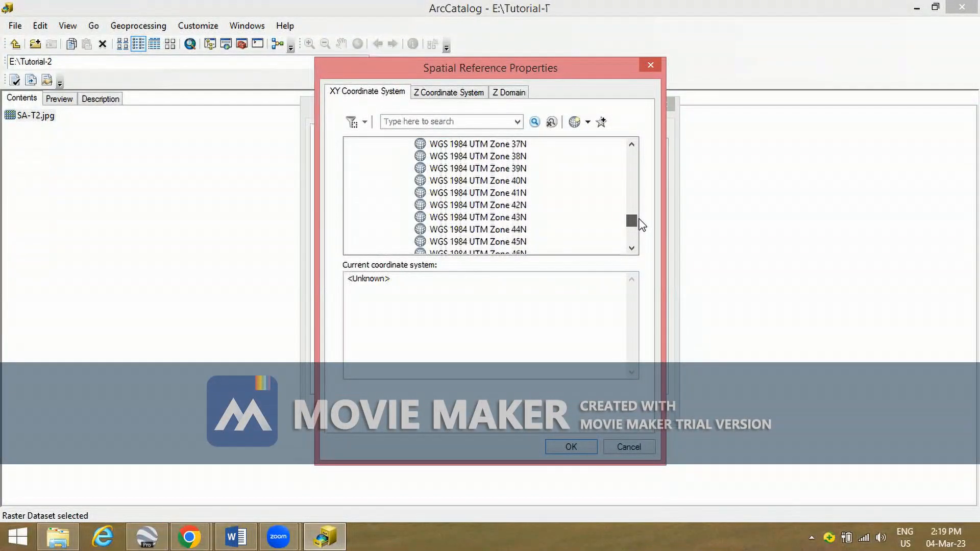
pyautogui.click(489, 218)
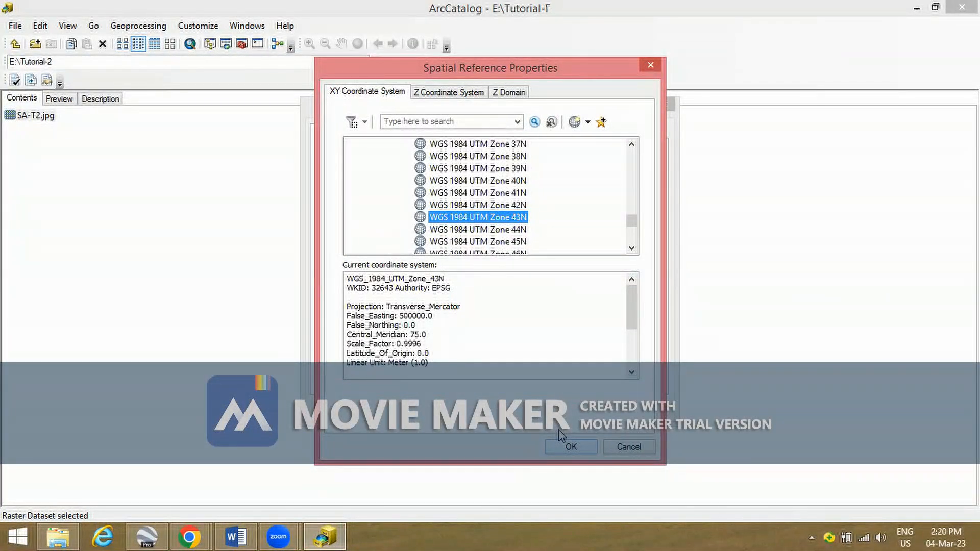
pyautogui.click(560, 440)
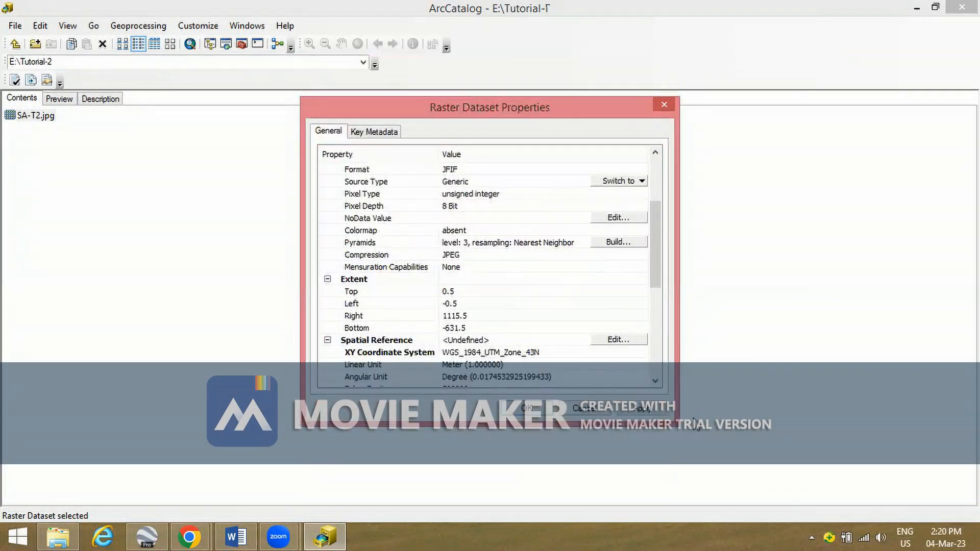
pyautogui.click(644, 410)
pyautogui.click(528, 411)
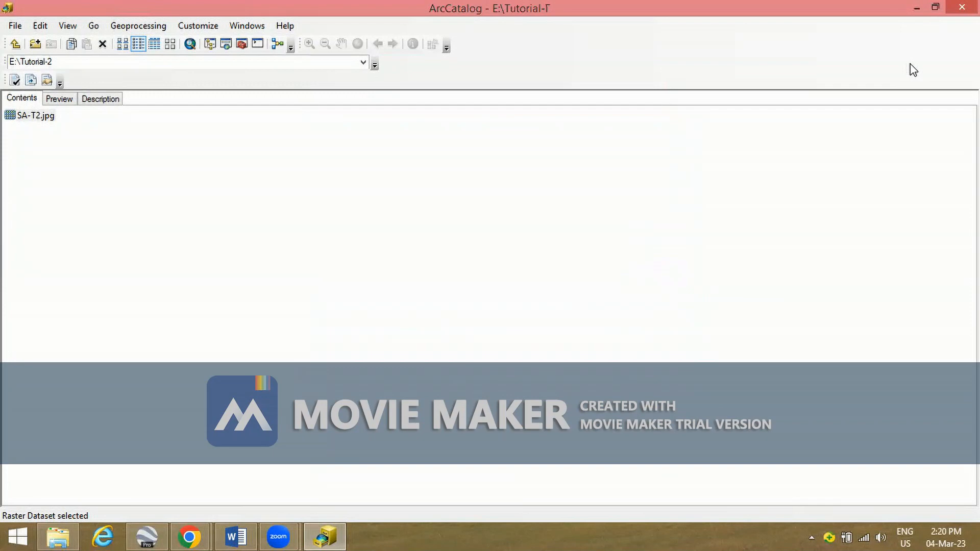
# Close ArcCatalog, search the installed apps for Arc and launch ArcMap 10.5
pyautogui.click(961, 7)
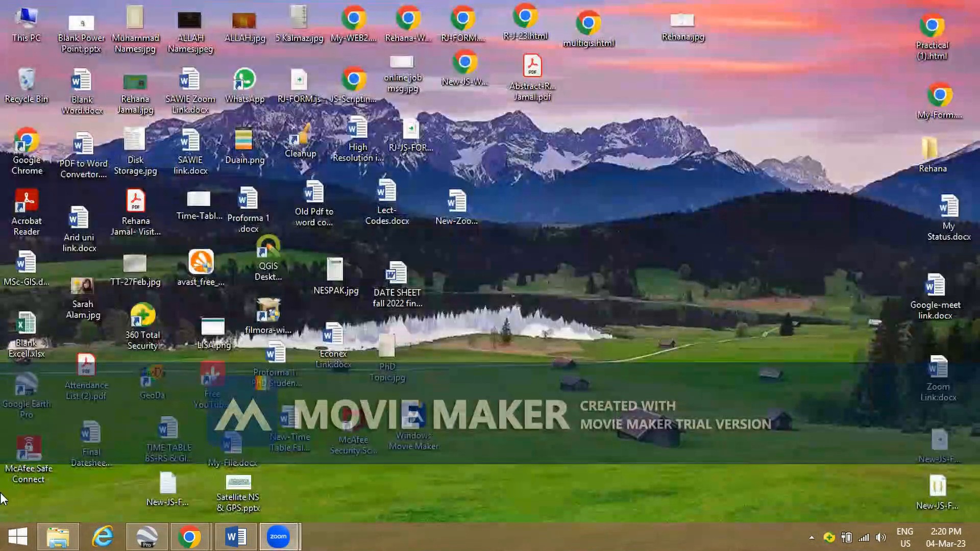
pyautogui.click(18, 535)
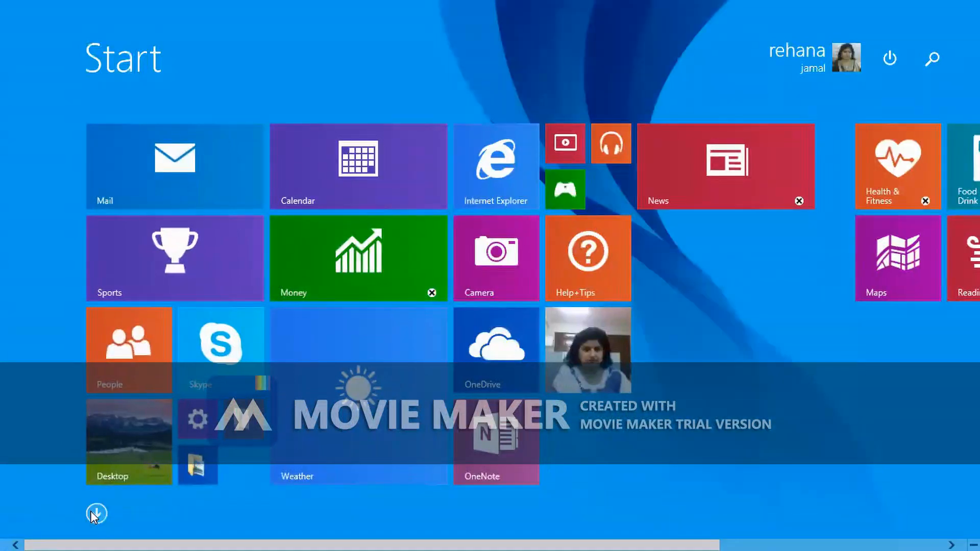
pyautogui.click(96, 513)
pyautogui.click(832, 62)
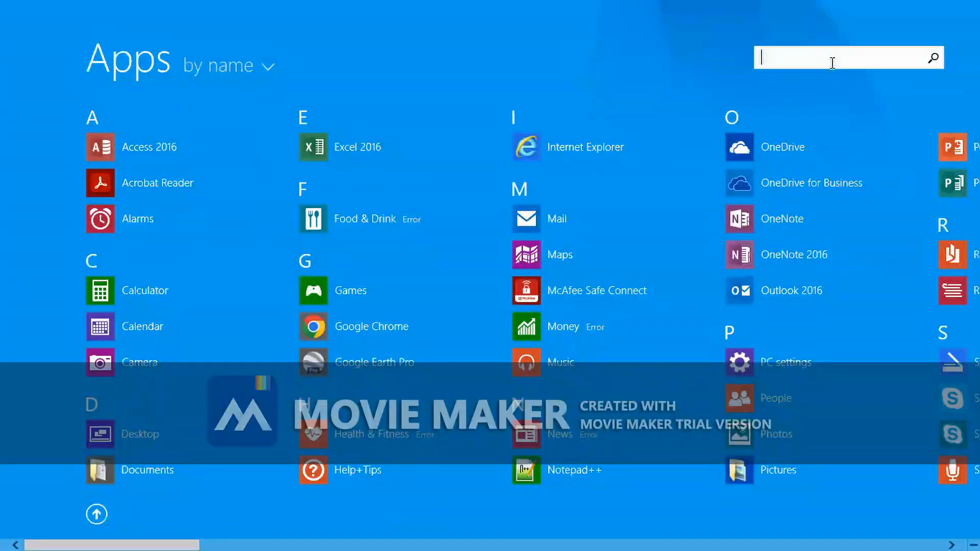
pyautogui.write('Arc')
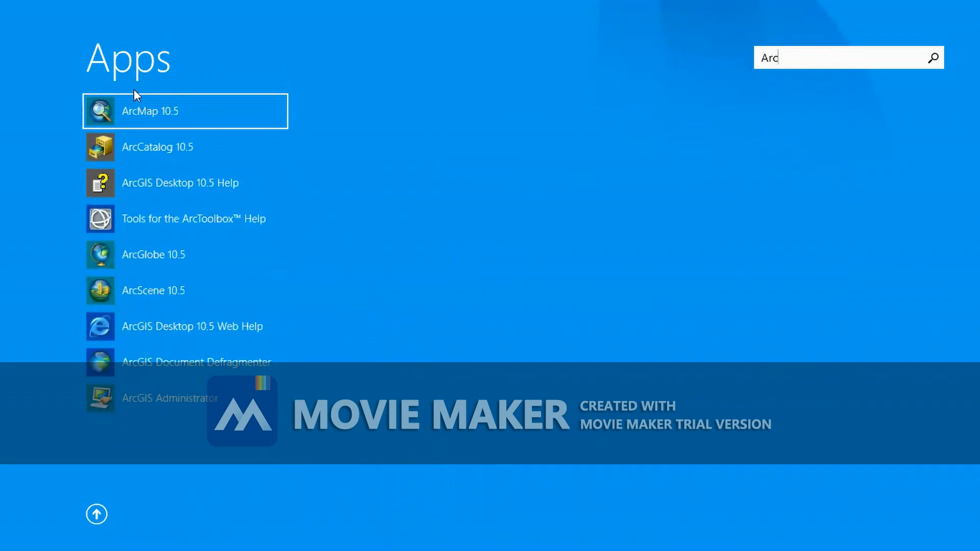
pyautogui.click(145, 105)
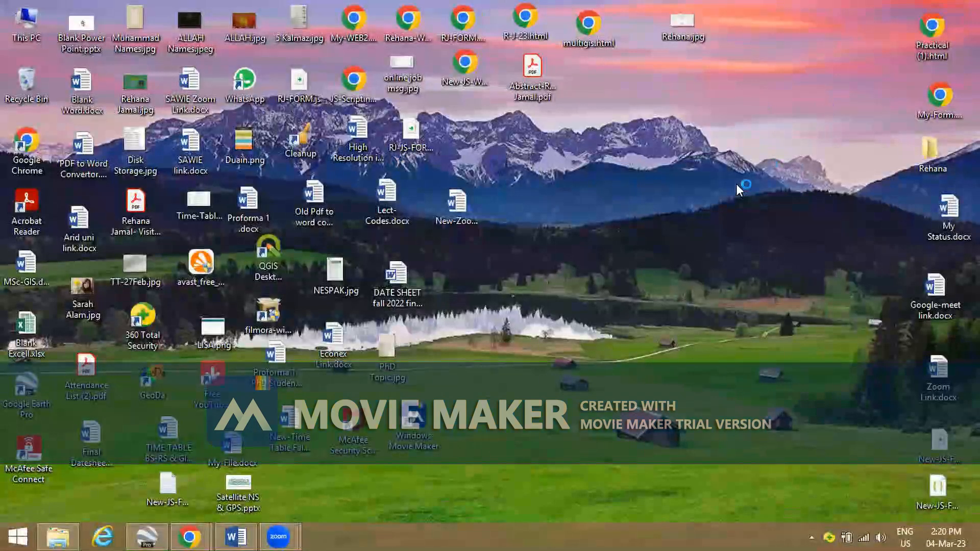
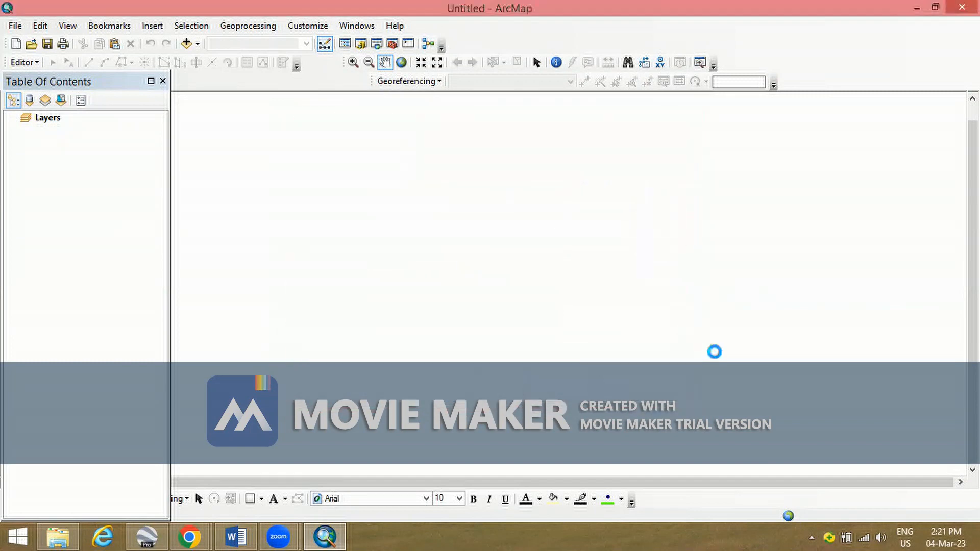
# Add the SA-T2.jpg raster from the Tutorial-2 home folder to the blank map
pyautogui.click(187, 44)
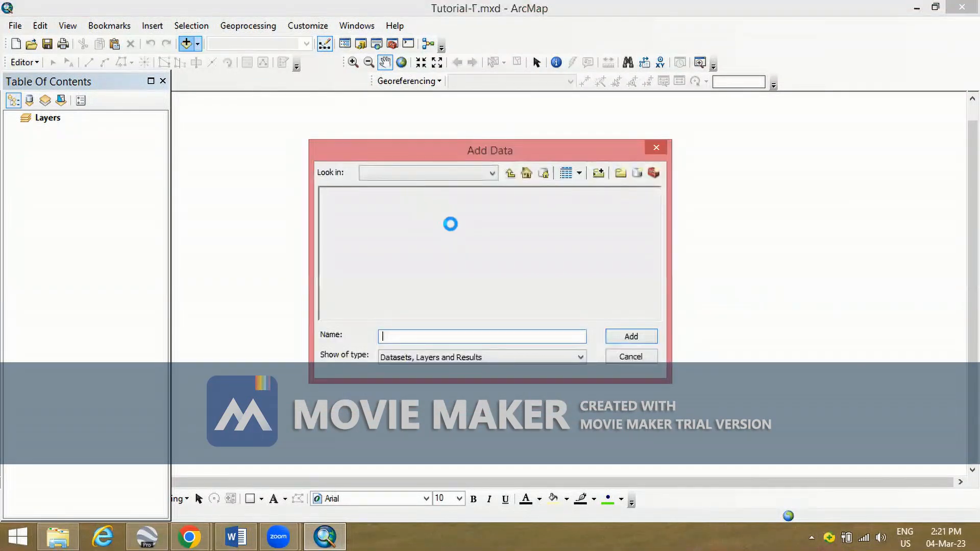
pyautogui.click(349, 195)
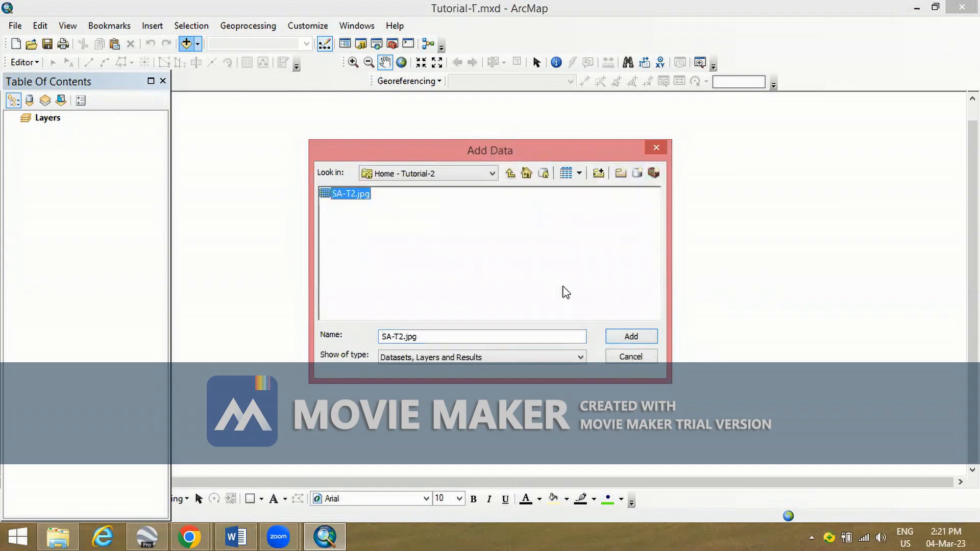
pyautogui.click(613, 338)
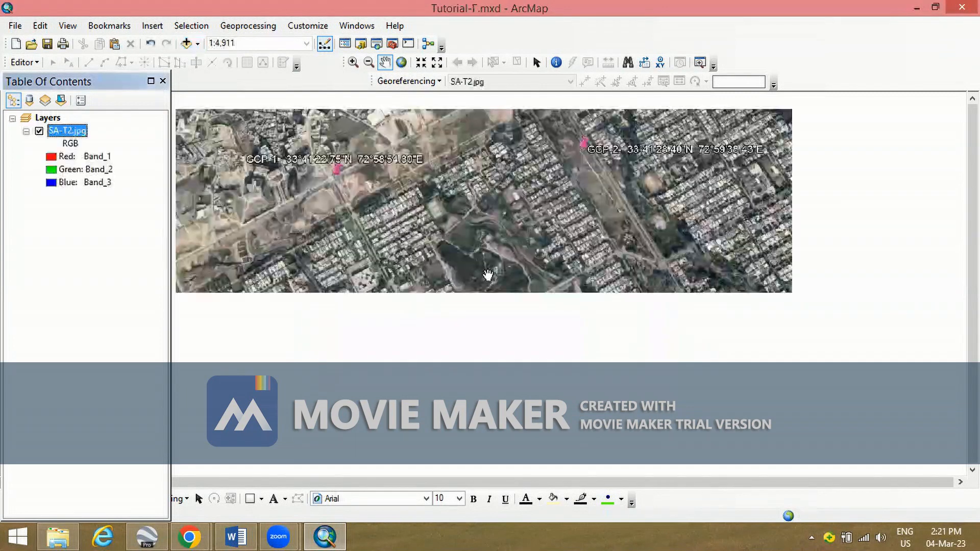
pyautogui.moveTo(556, 189); pyautogui.dragTo(616, 183)
# Turn the Georeferencing tools off and back on in the ArcMap interface
pyautogui.rightClick(801, 45)
pyautogui.click(780, 45)
pyautogui.rightClick(779, 44)
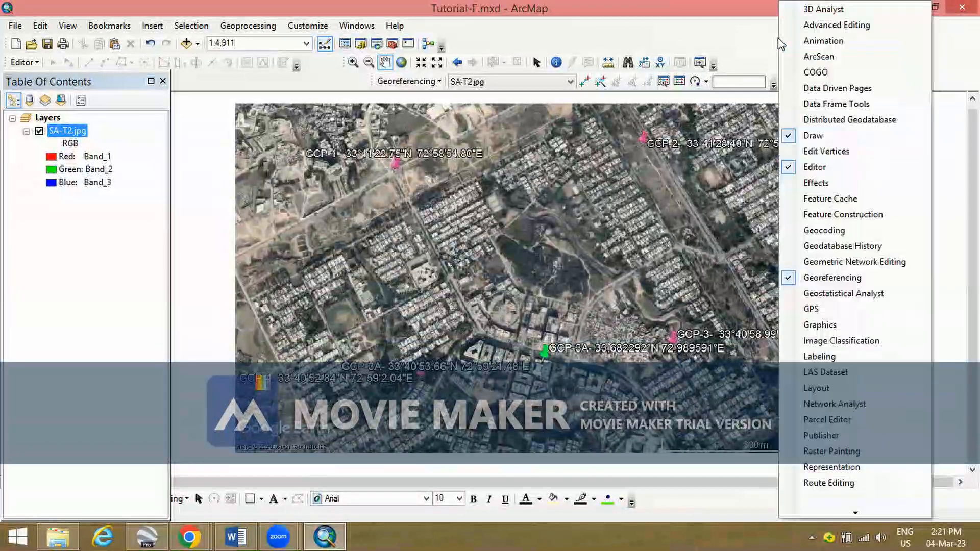
pyautogui.rightClick(752, 32)
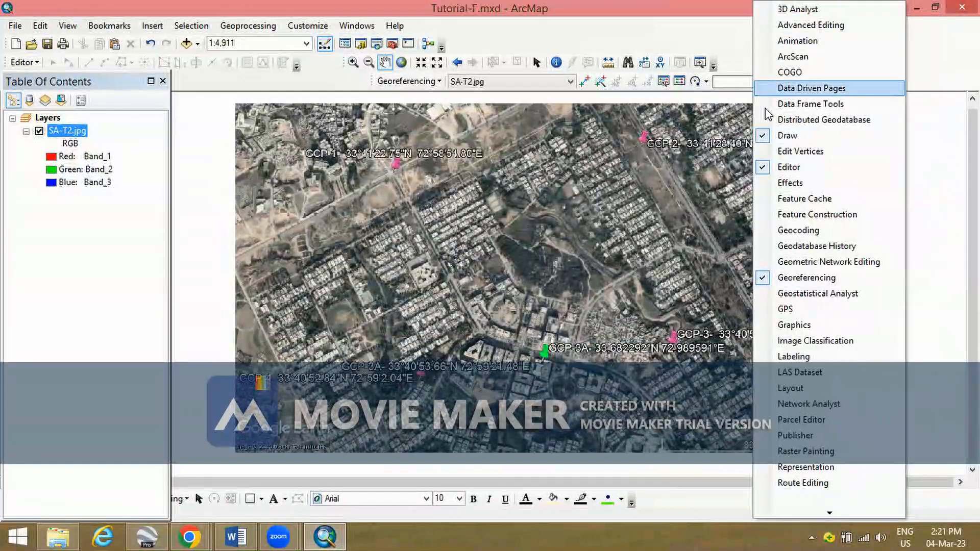
pyautogui.click(765, 282)
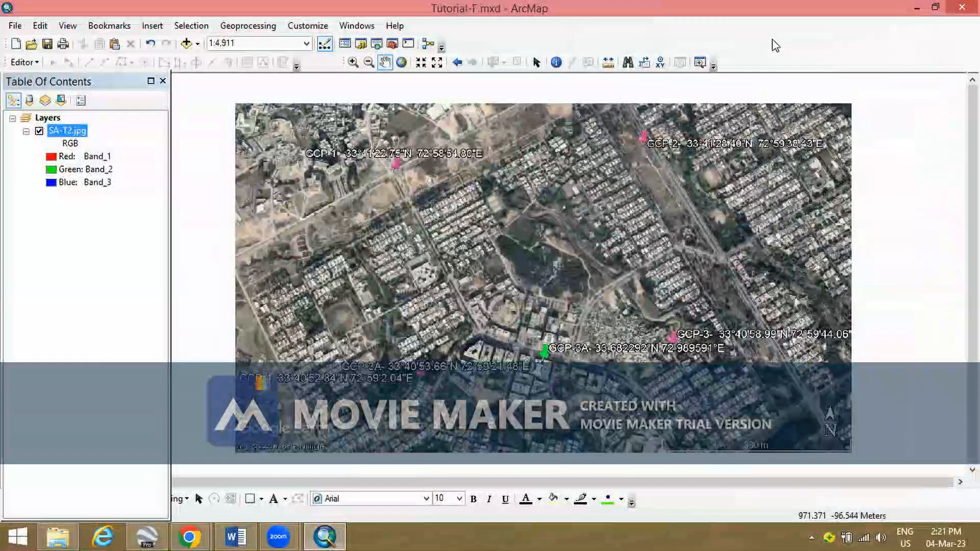
pyautogui.rightClick(772, 42)
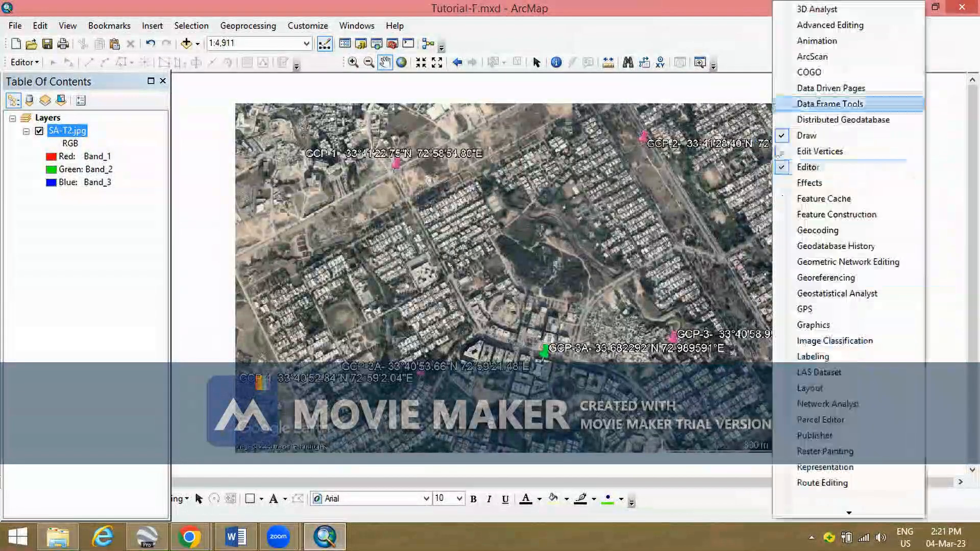
pyautogui.click(790, 283)
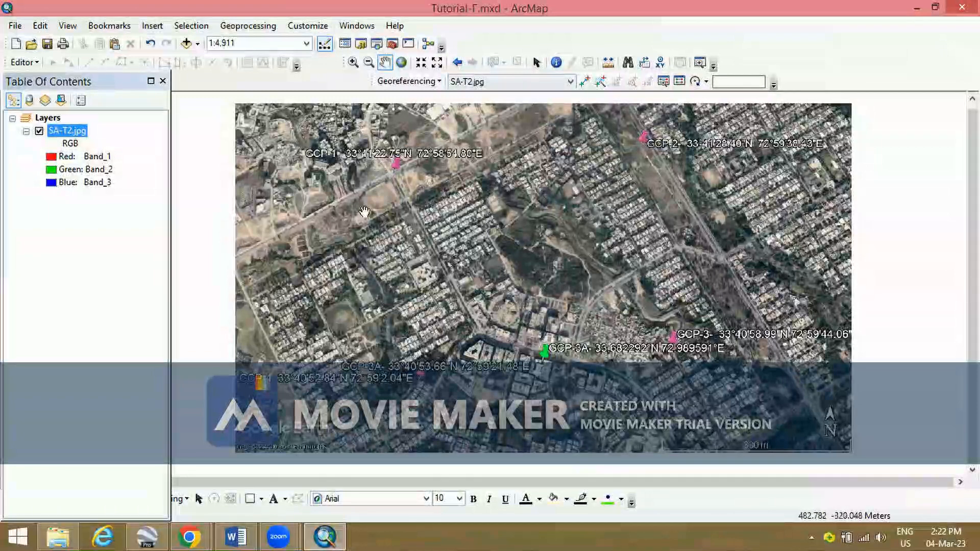
# Examine the ground control point pins and their coordinate labels across SA-T2.jpg, especially around GCP-1
pyautogui.moveTo(582, 251); pyautogui.dragTo(631, 300)
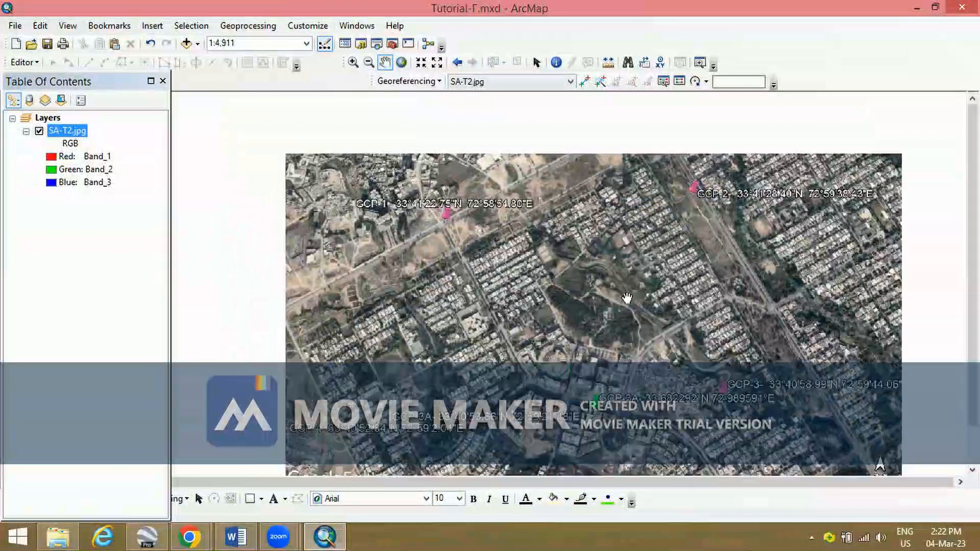
pyautogui.scroll(-2, 602, 239)
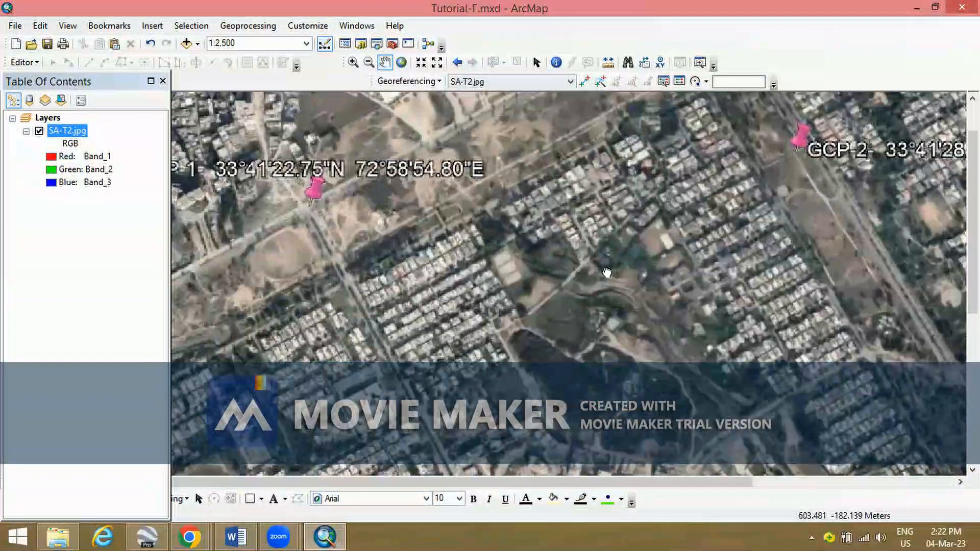
pyautogui.moveTo(535, 270); pyautogui.dragTo(724, 306)
pyautogui.moveTo(648, 311); pyautogui.dragTo(555, 282)
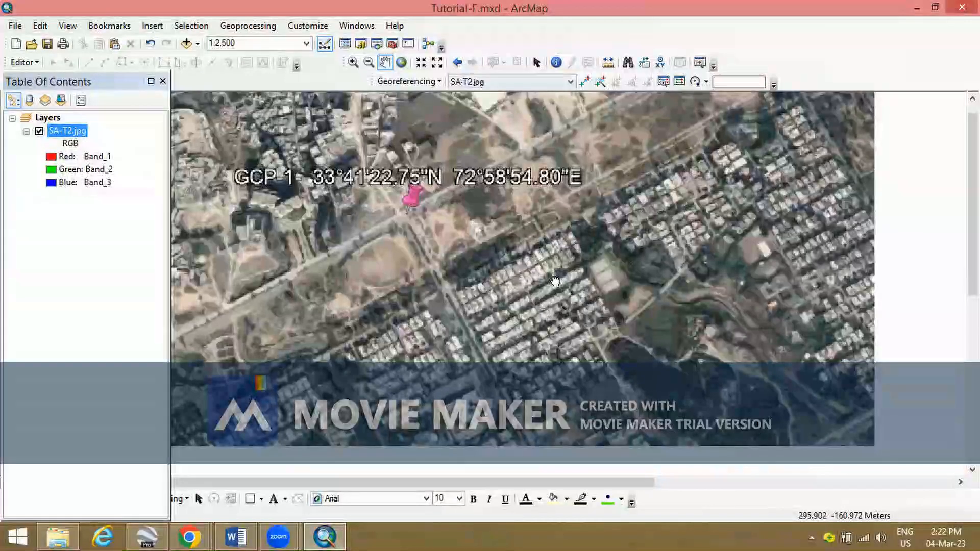
pyautogui.scroll(-3, 556, 281)
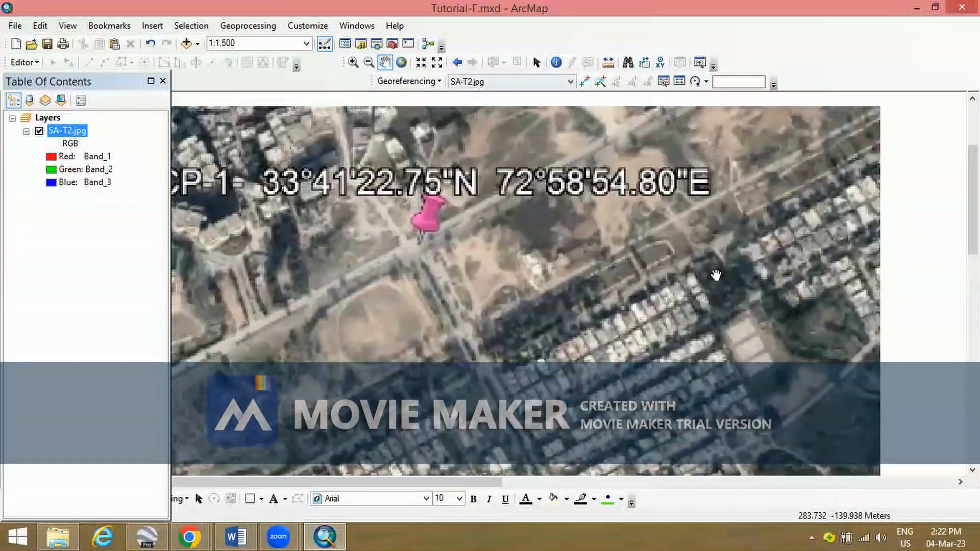
pyautogui.scroll(2, 717, 274)
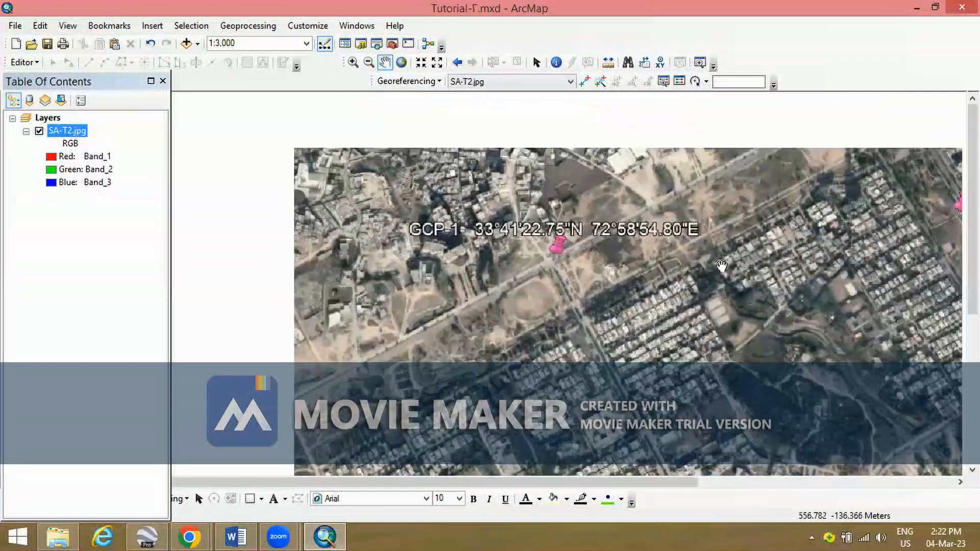
pyautogui.moveTo(891, 211); pyautogui.dragTo(809, 207)
pyautogui.moveTo(561, 293); pyautogui.dragTo(715, 292)
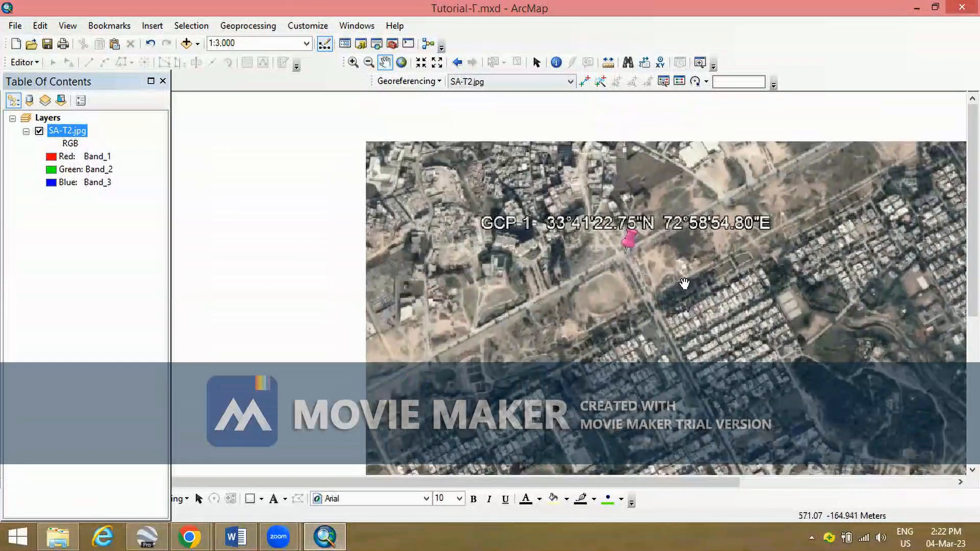
pyautogui.scroll(-2, 685, 284)
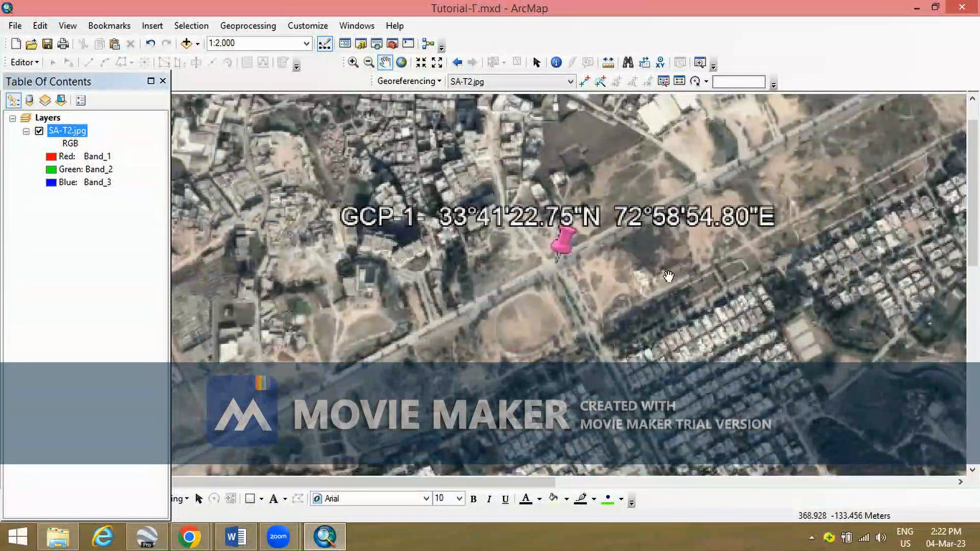
pyautogui.moveTo(664, 272); pyautogui.dragTo(625, 254)
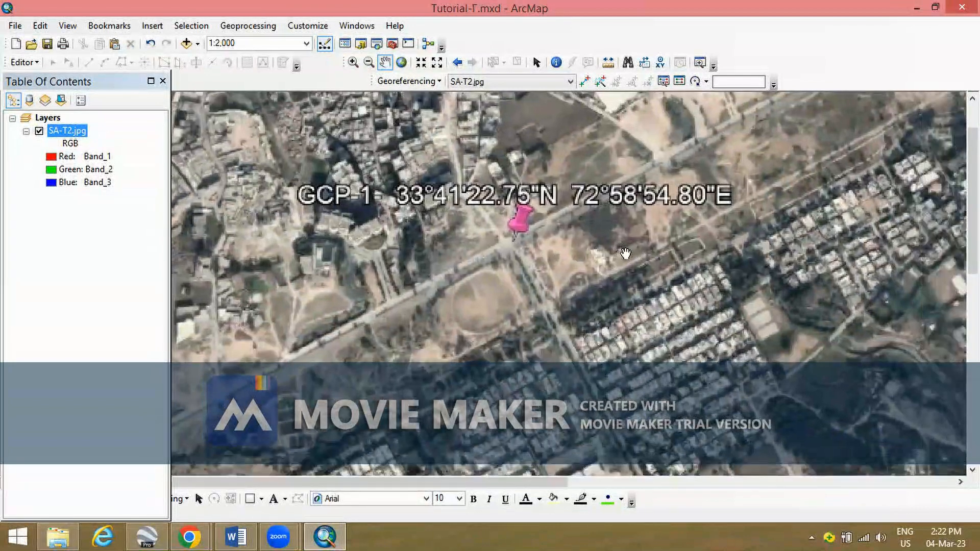
pyautogui.scroll(2, 714, 276)
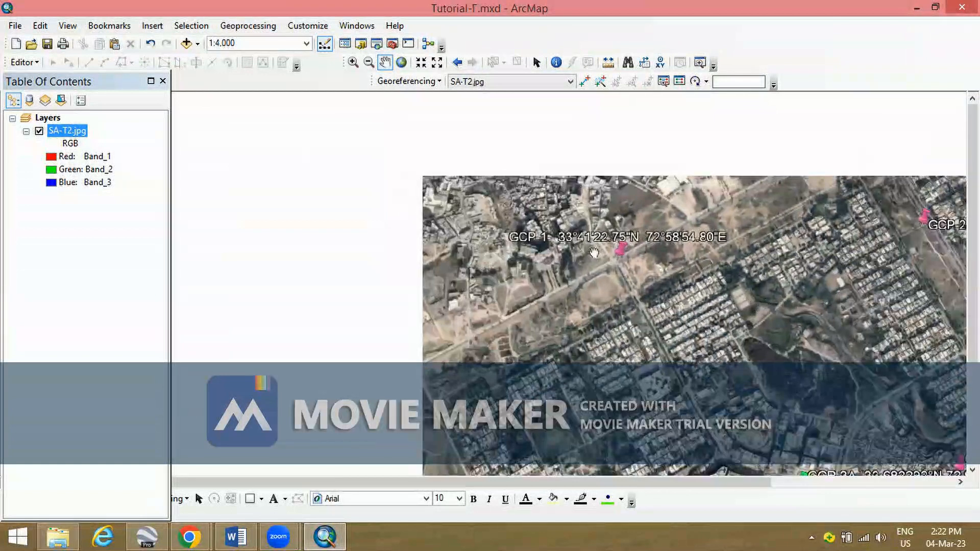
pyautogui.scroll(1, 602, 308)
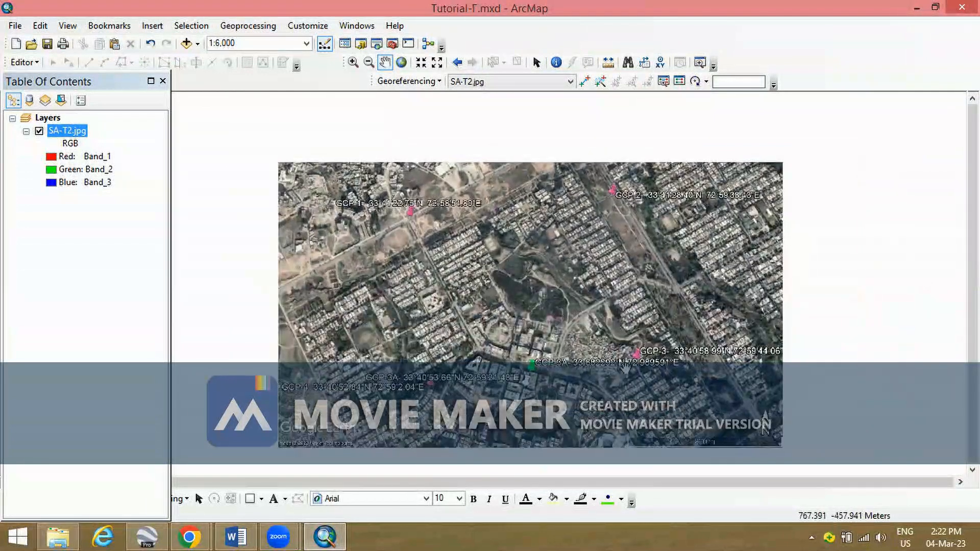
pyautogui.moveTo(601, 325); pyautogui.dragTo(536, 361)
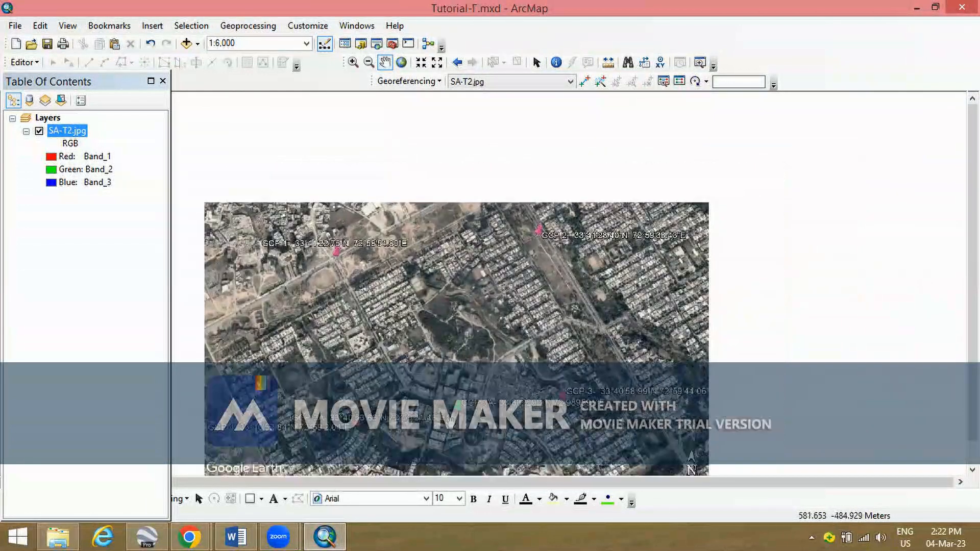
pyautogui.moveTo(458, 385); pyautogui.dragTo(476, 384)
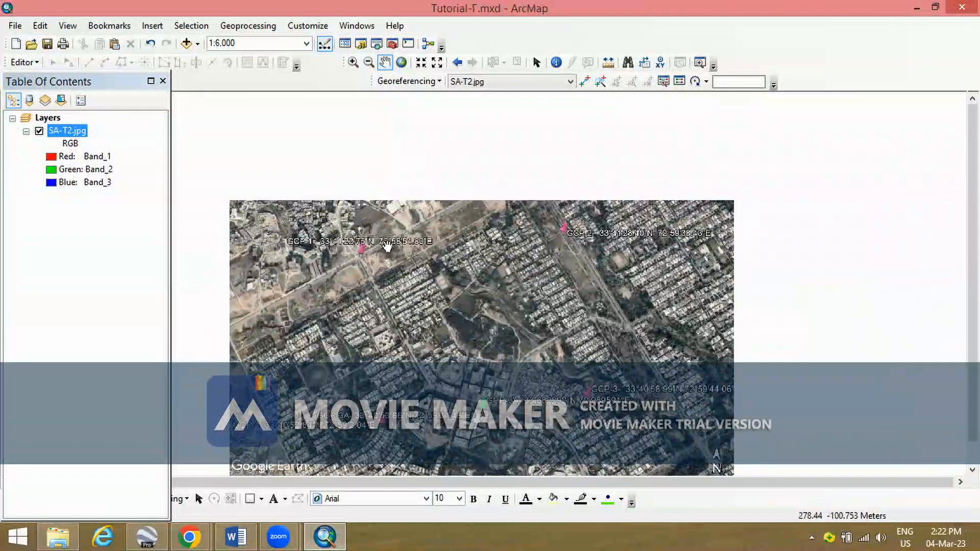
pyautogui.moveTo(492, 321); pyautogui.dragTo(540, 335)
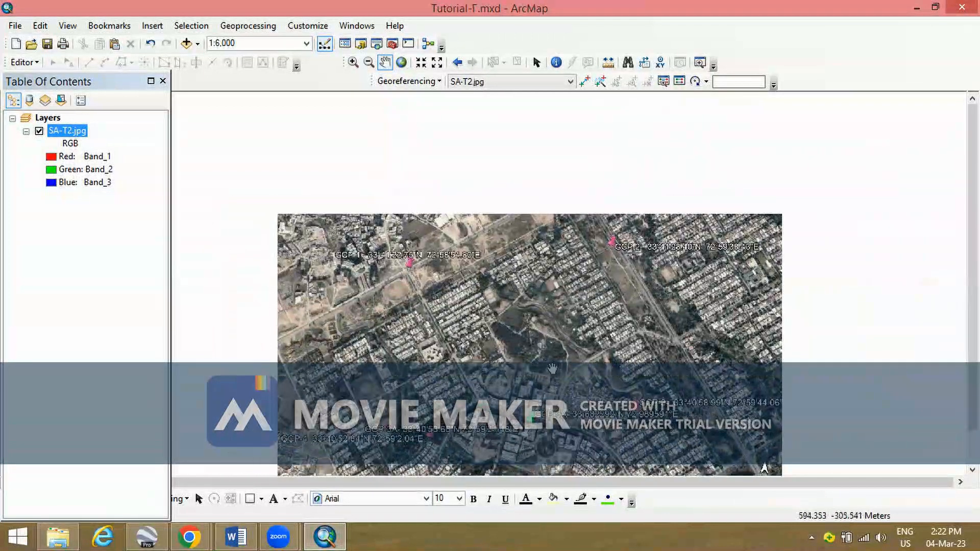
pyautogui.moveTo(609, 302); pyautogui.dragTo(645, 320)
# Place the first control point at the tip of the GCP-1 pin and open its longitude/latitude entry in degrees, minutes and seconds
pyautogui.scroll(-1, 645, 319)
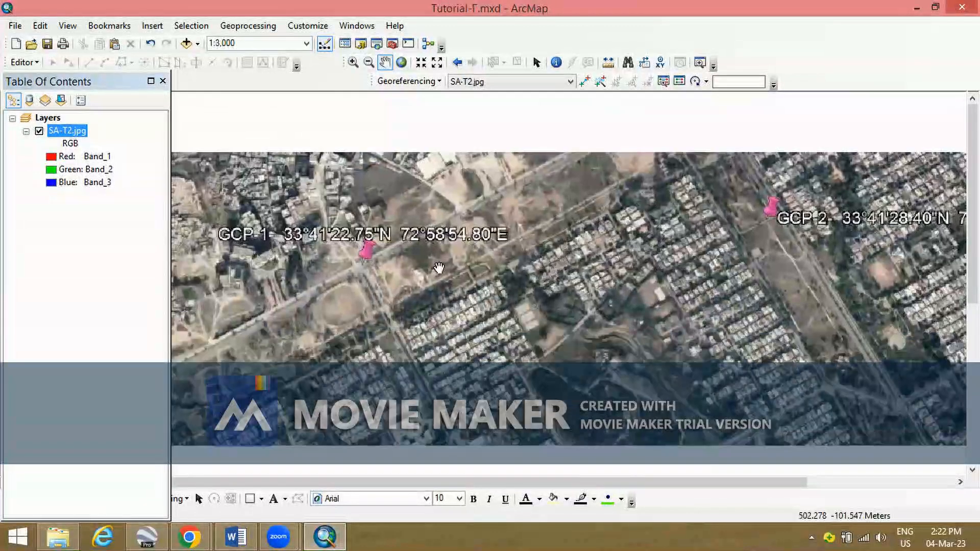
pyautogui.moveTo(393, 266); pyautogui.dragTo(502, 240)
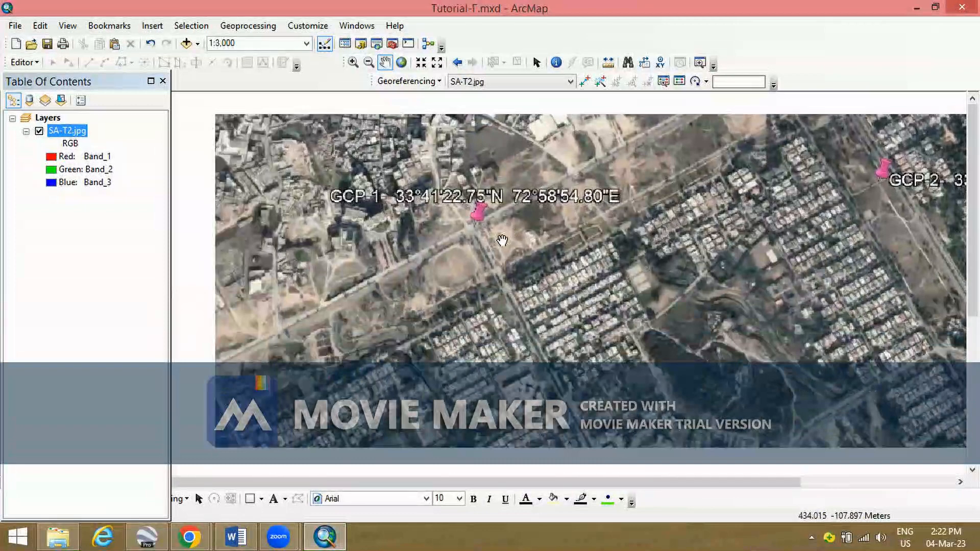
pyautogui.scroll(-2, 502, 240)
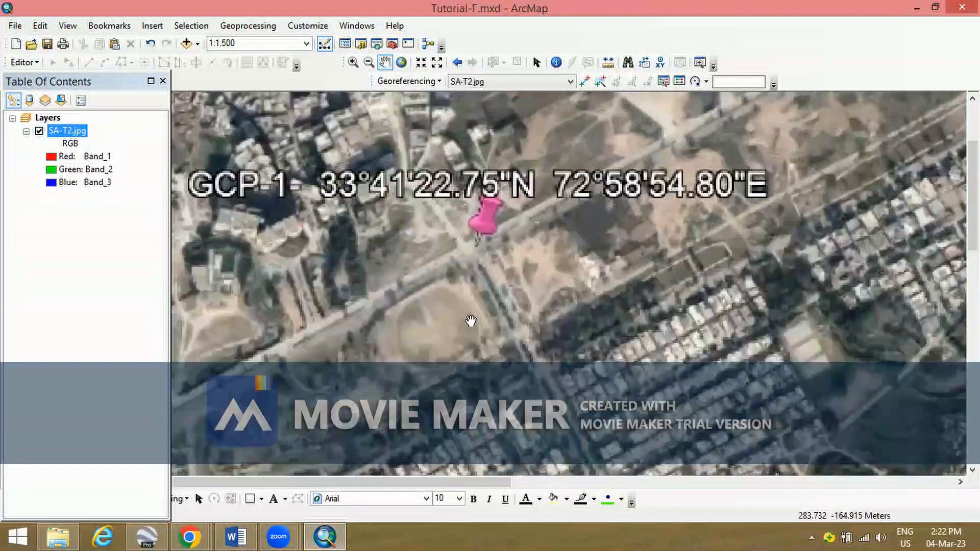
pyautogui.moveTo(472, 321); pyautogui.dragTo(564, 283)
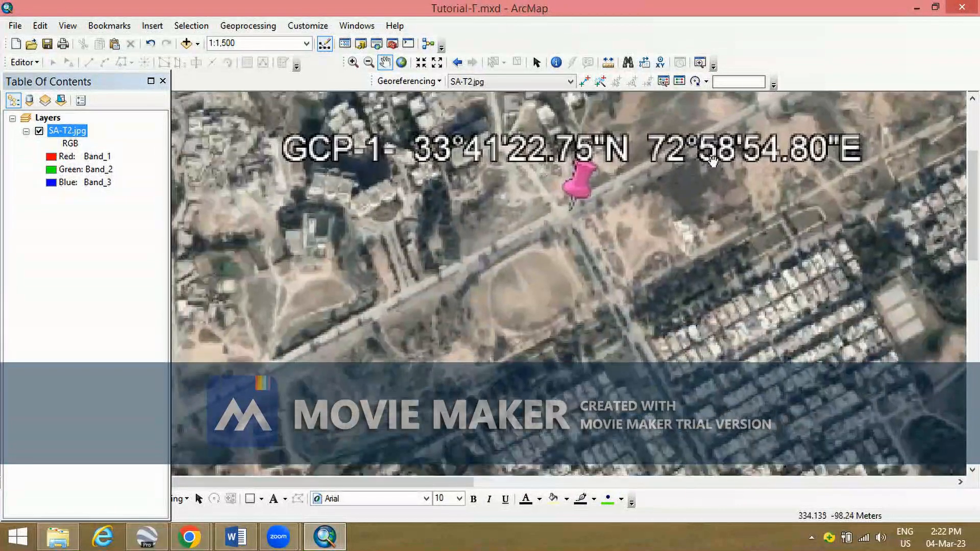
pyautogui.moveTo(606, 254); pyautogui.dragTo(595, 243)
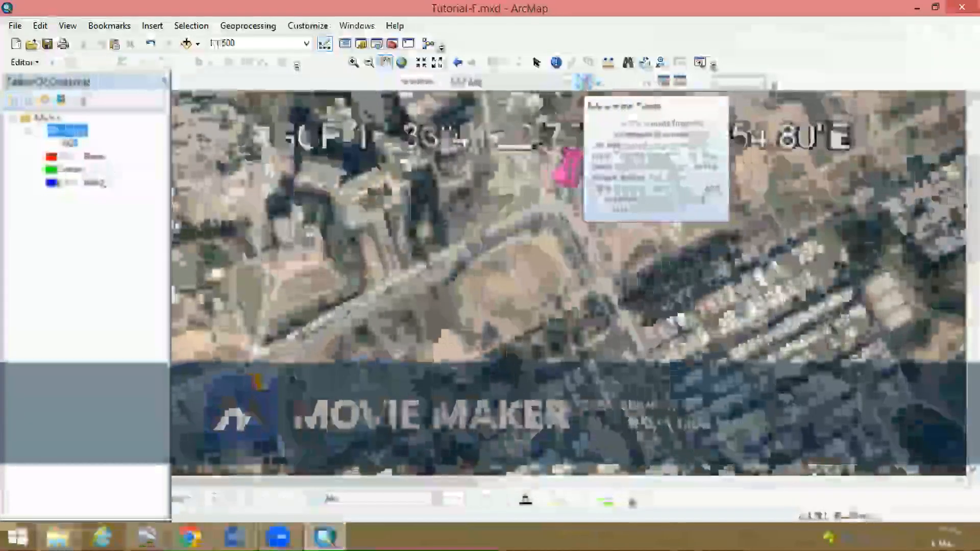
pyautogui.click(584, 81)
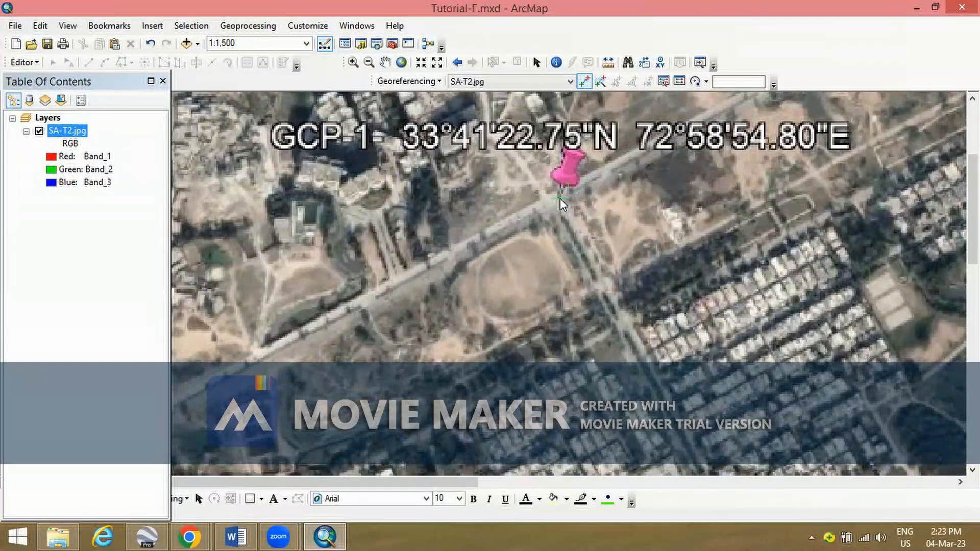
pyautogui.click(559, 198)
pyautogui.rightClick(560, 198)
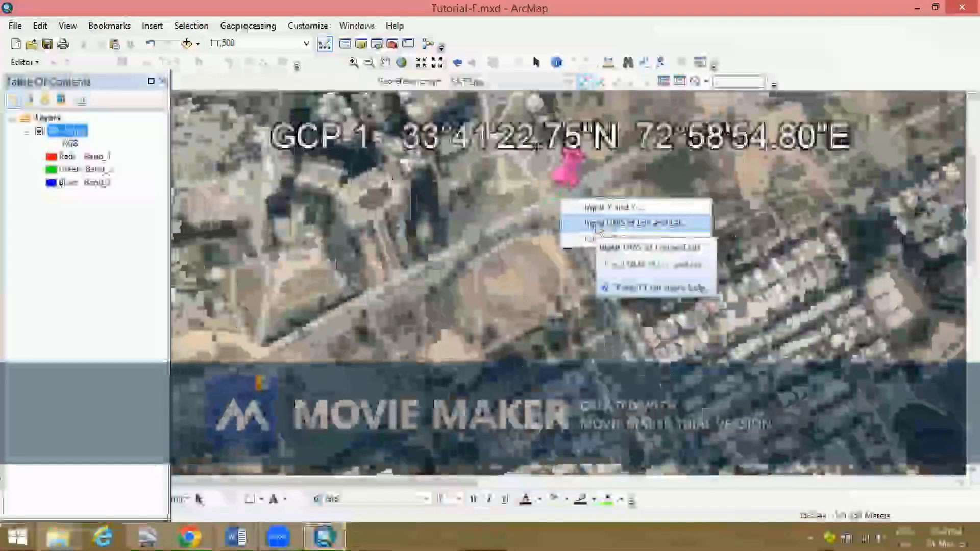
pyautogui.click(598, 228)
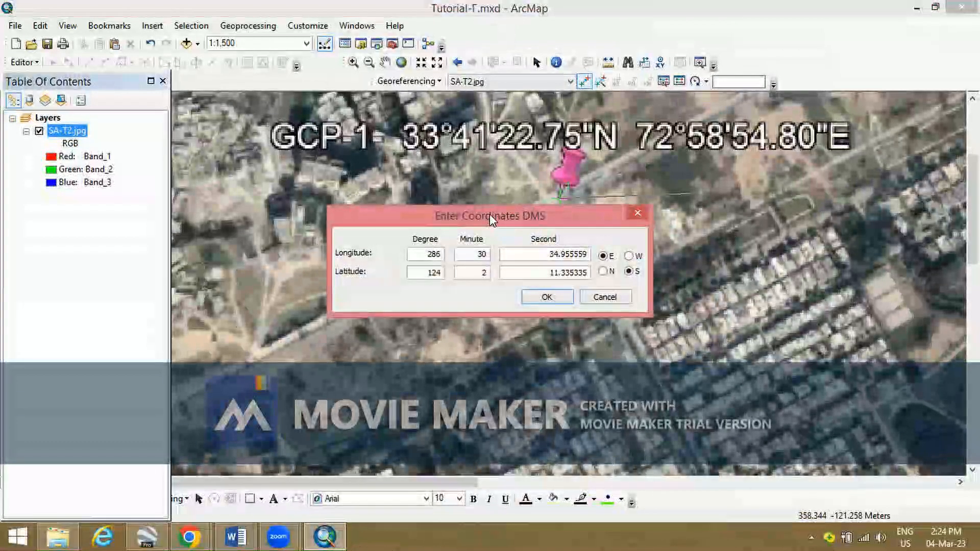
pyautogui.moveTo(501, 227); pyautogui.dragTo(519, 263)
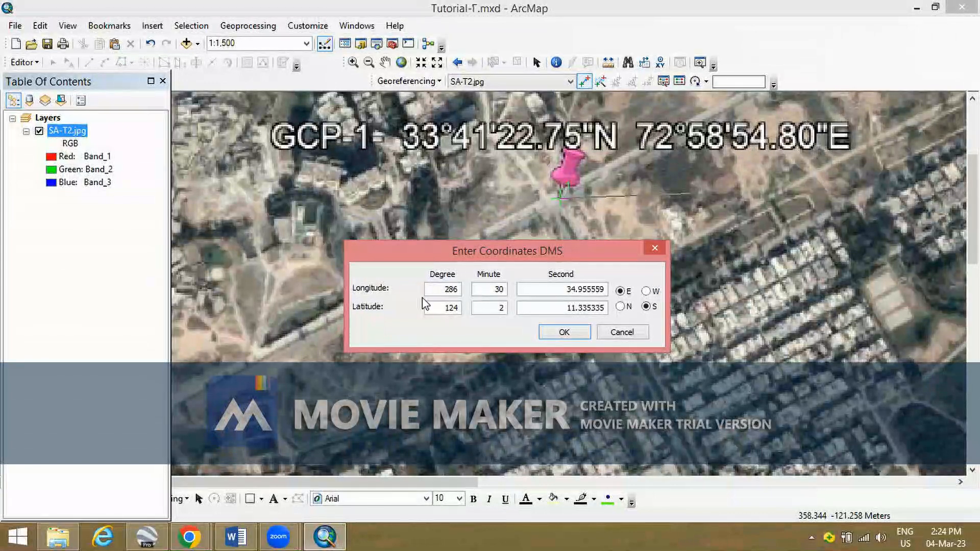
# Set the GCP-1 control point's longitude to 72 degrees, 58 minutes, 54.80 seconds
pyautogui.doubleClick(447, 288)
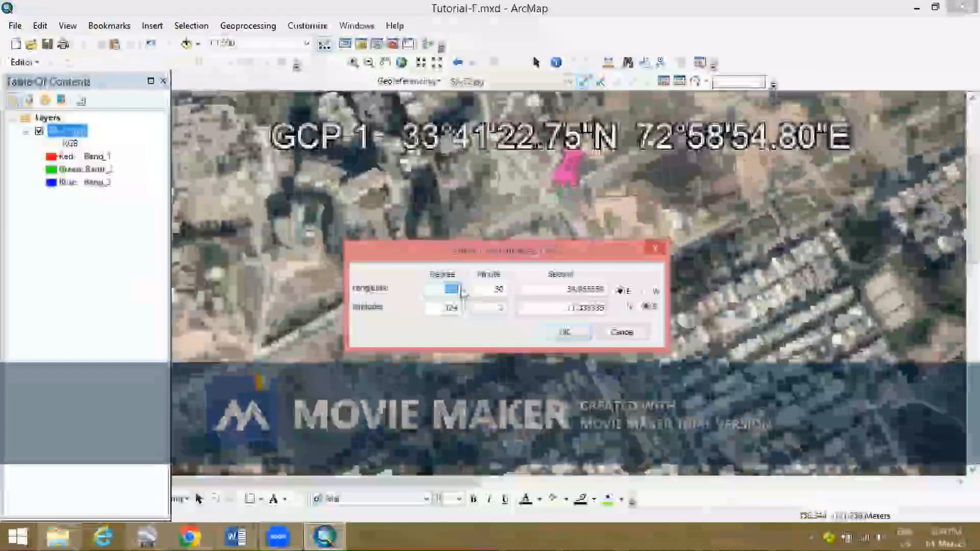
pyautogui.write('72')
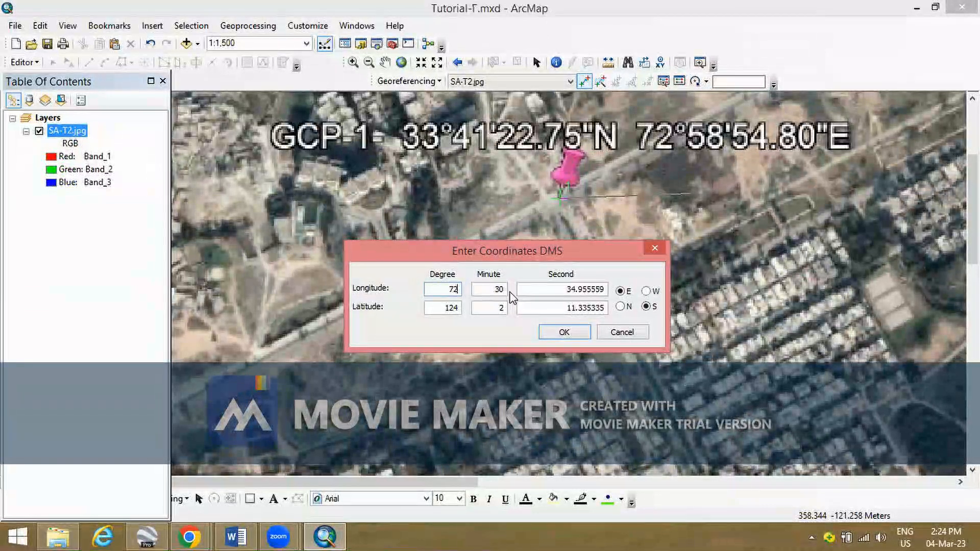
pyautogui.doubleClick(500, 289)
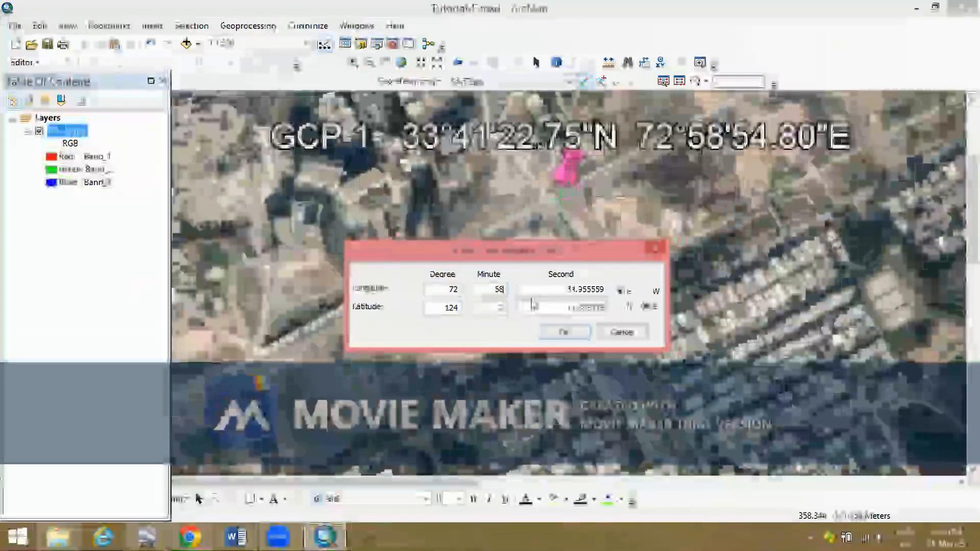
pyautogui.press('Tab')
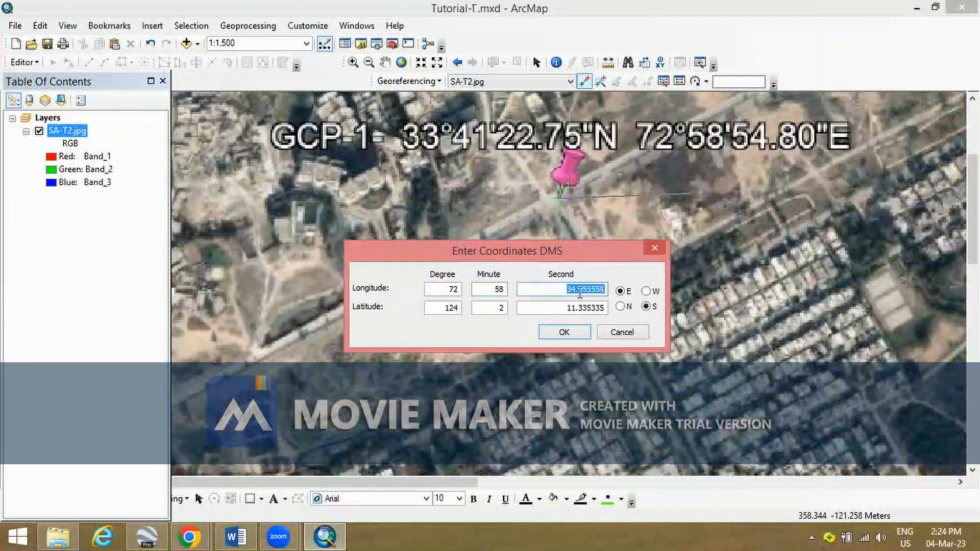
pyautogui.write('54.80')
# Set the GCP-1 control point's latitude to 33 degrees, 41 minutes, 22.75 seconds north and apply the coordinates
pyautogui.doubleClick(442, 304)
pyautogui.write('33')
pyautogui.doubleClick(501, 307)
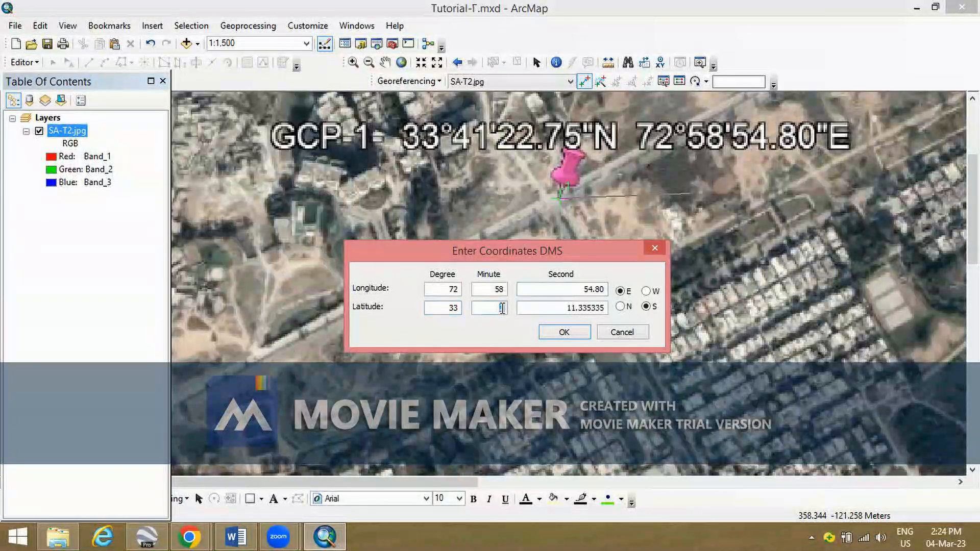
pyautogui.doubleClick(552, 307)
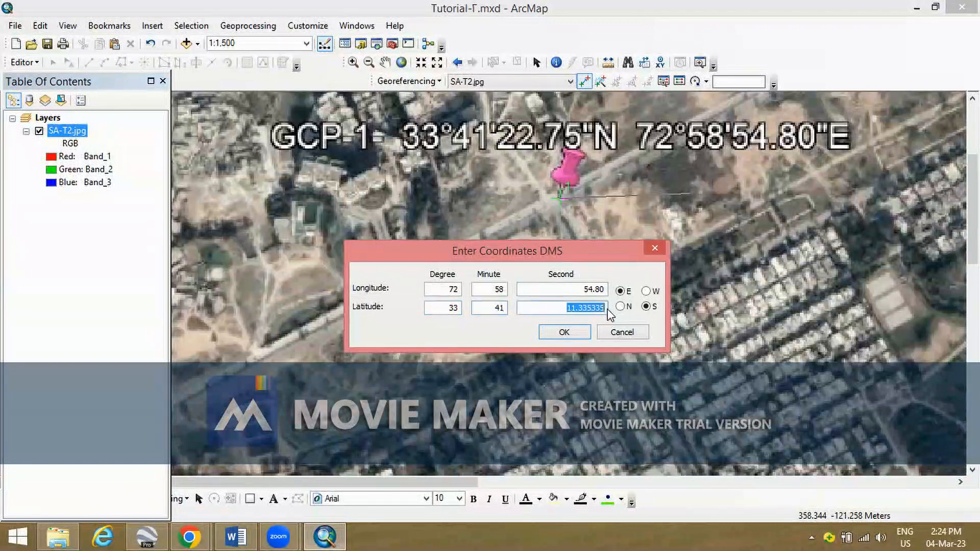
pyautogui.write('22.75')
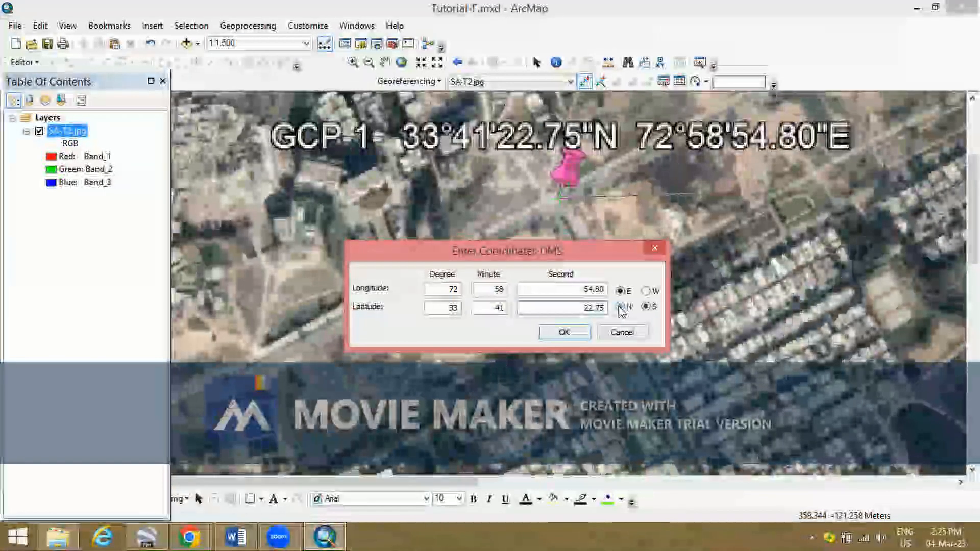
pyautogui.click(620, 306)
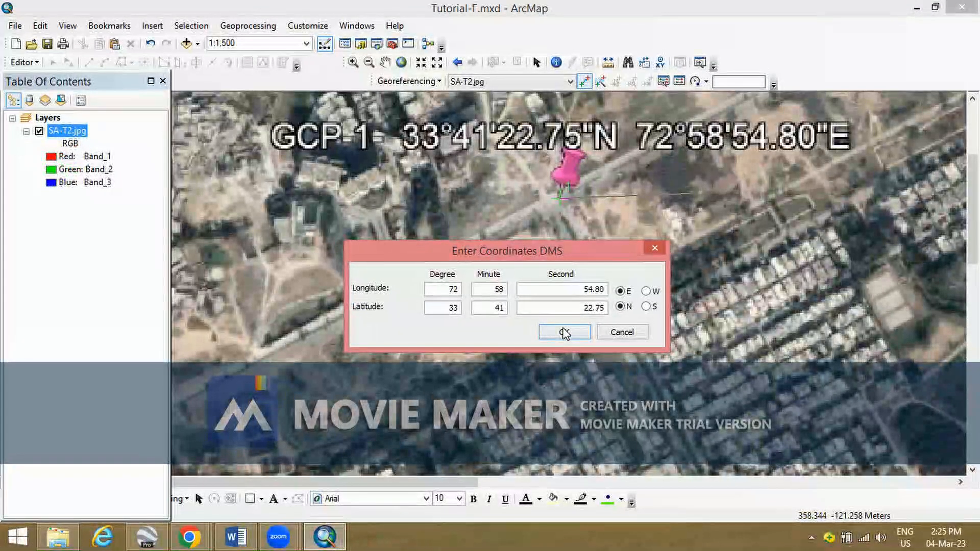
pyautogui.click(564, 333)
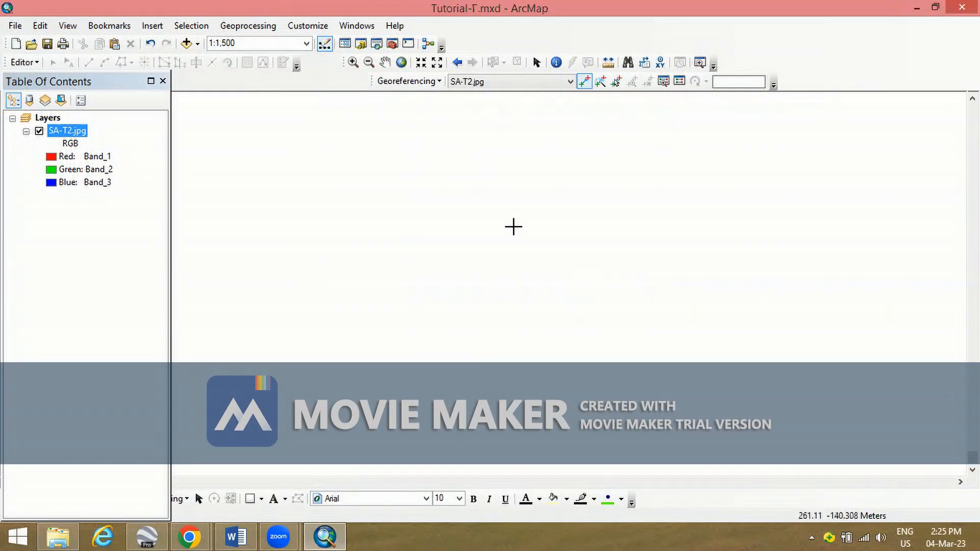
# Bring the SA-T2.jpg layer back into view and examine the GCP-3 pin tip and the coordinate labels around it
pyautogui.rightClick(68, 132)
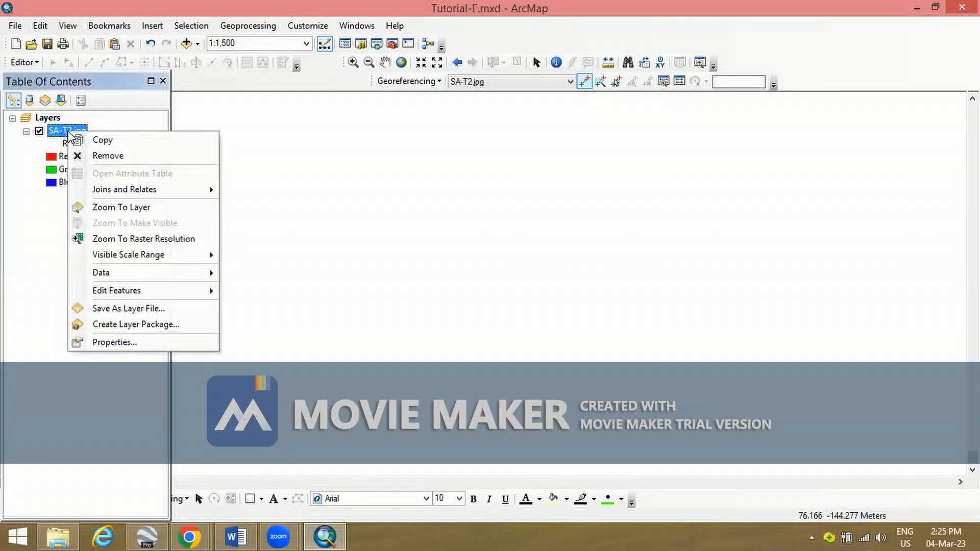
pyautogui.click(113, 210)
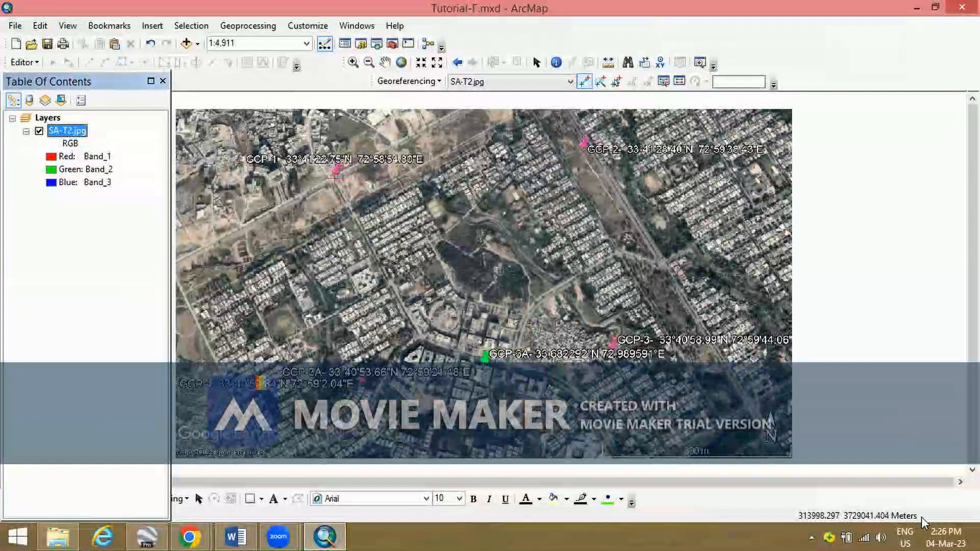
pyautogui.click(352, 63)
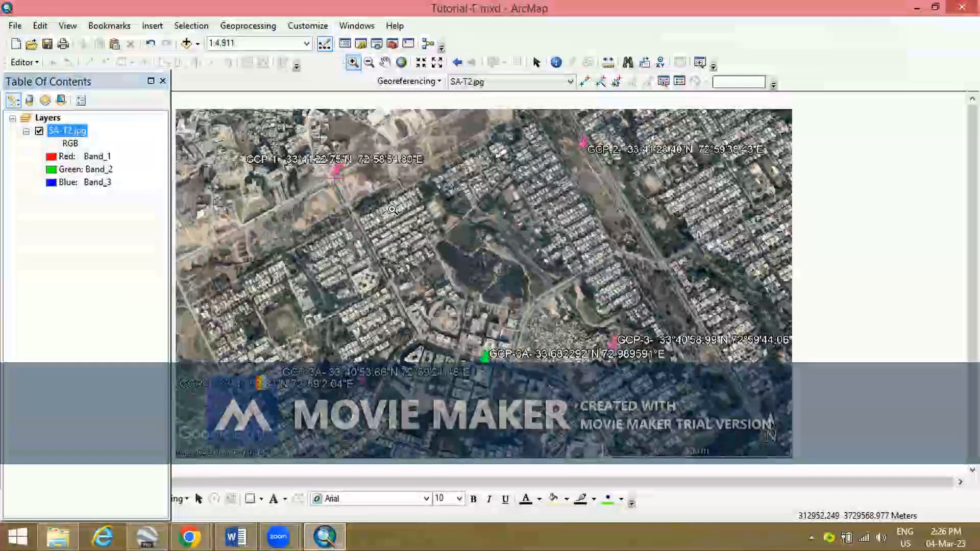
pyautogui.moveTo(605, 285); pyautogui.dragTo(806, 384)
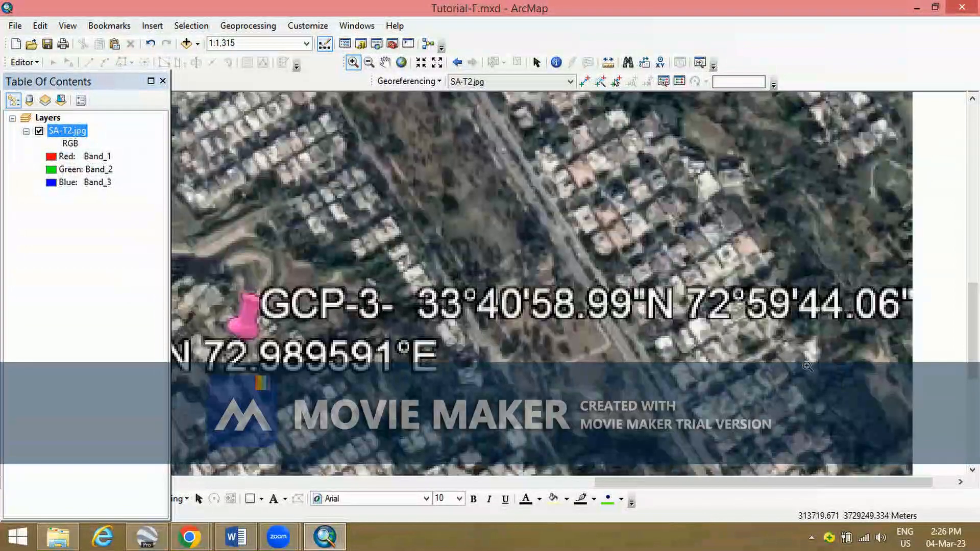
pyautogui.click(385, 63)
pyautogui.moveTo(457, 441); pyautogui.dragTo(485, 282)
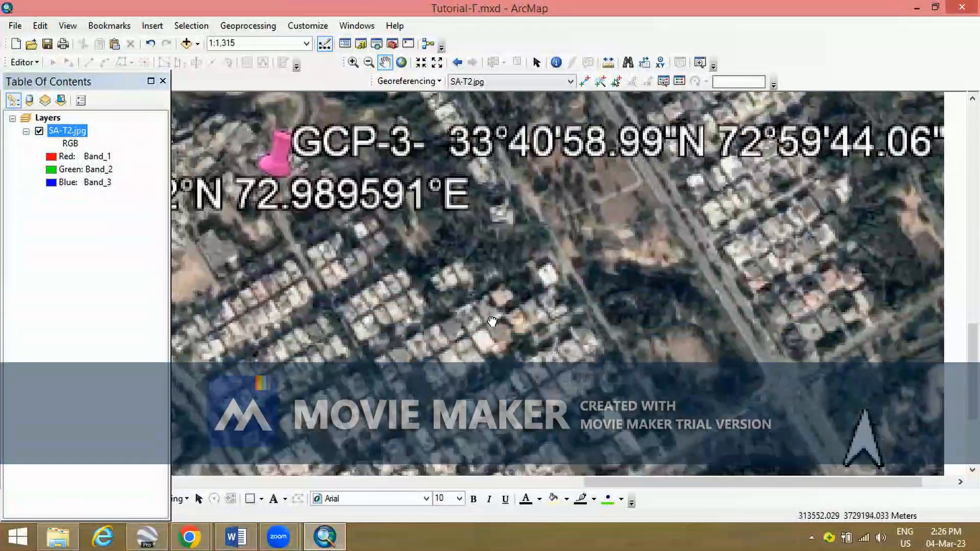
pyautogui.moveTo(491, 321); pyautogui.dragTo(470, 319)
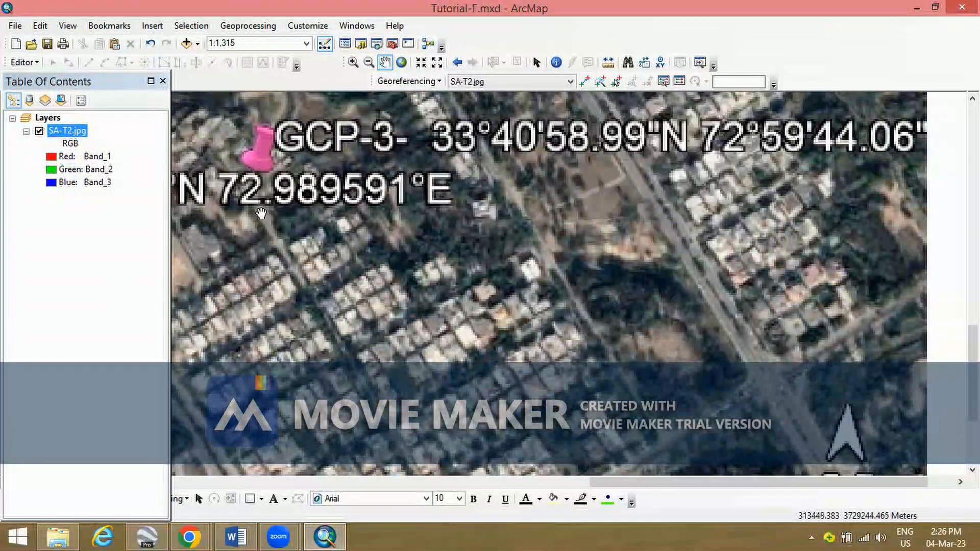
pyautogui.moveTo(264, 195); pyautogui.dragTo(326, 164)
pyautogui.moveTo(240, 191); pyautogui.dragTo(453, 255)
pyautogui.moveTo(347, 270); pyautogui.dragTo(476, 270)
pyautogui.moveTo(278, 248); pyautogui.dragTo(382, 243)
pyautogui.moveTo(490, 264); pyautogui.dragTo(380, 279)
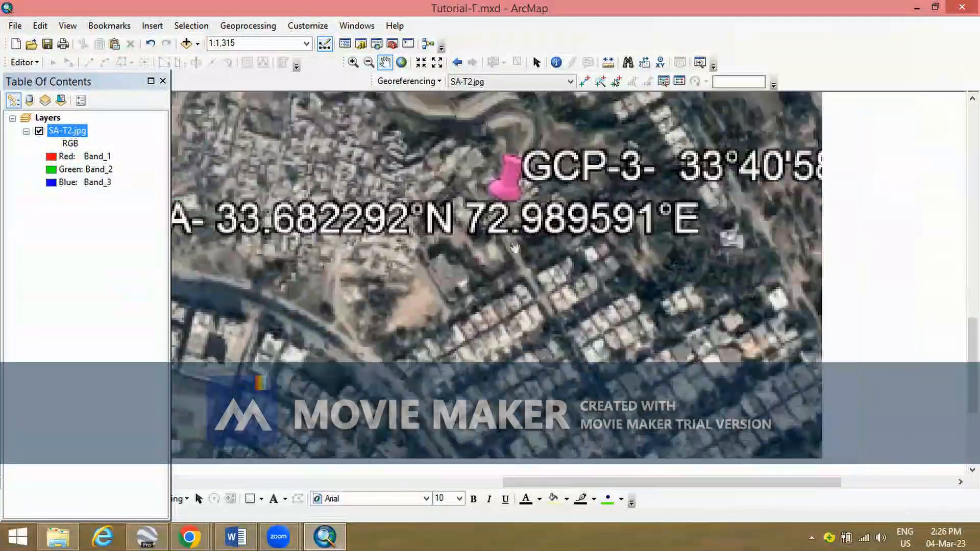
pyautogui.scroll(4, 531, 240)
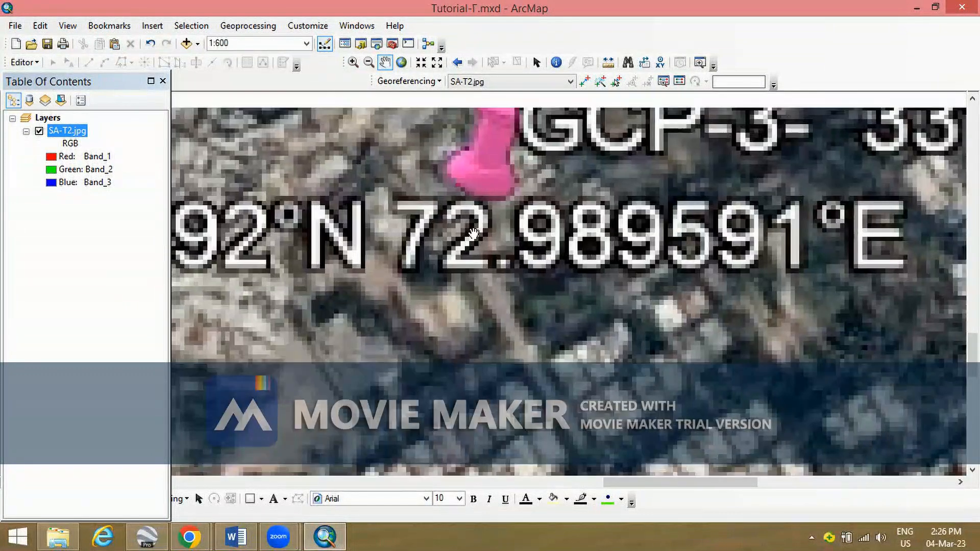
# Examine the green GCP-3A pin and read its full coordinate label on the SA-T2.jpg image
pyautogui.click(584, 82)
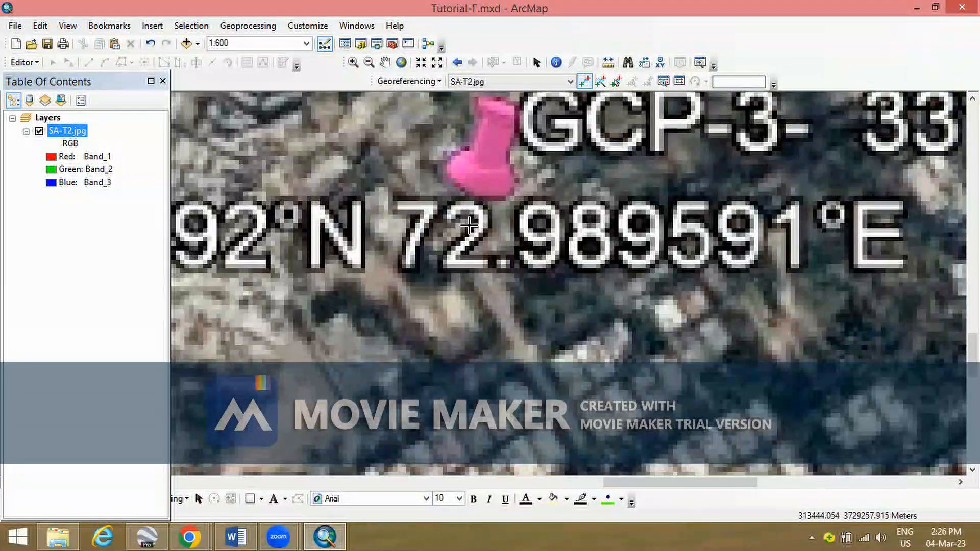
pyautogui.scroll(5, 472, 230)
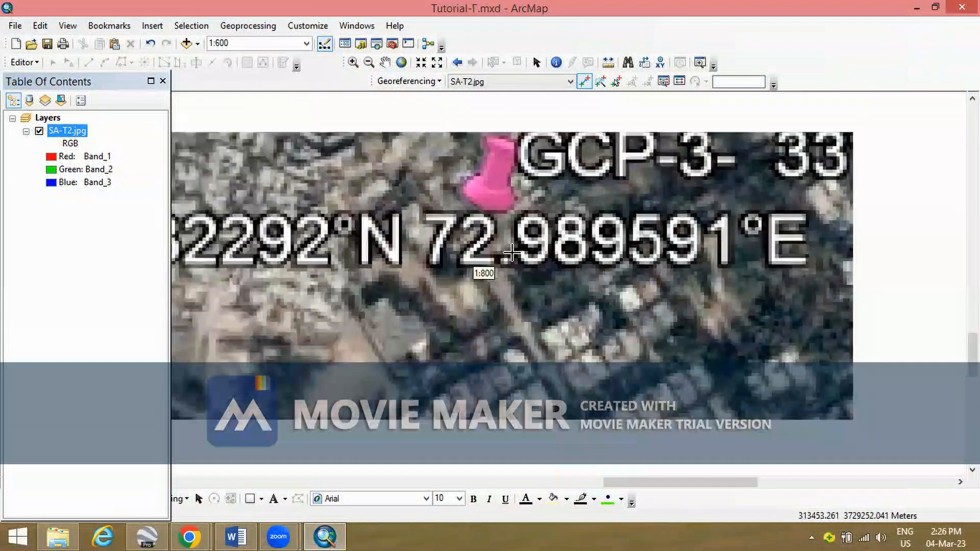
pyautogui.scroll(1, 512, 251)
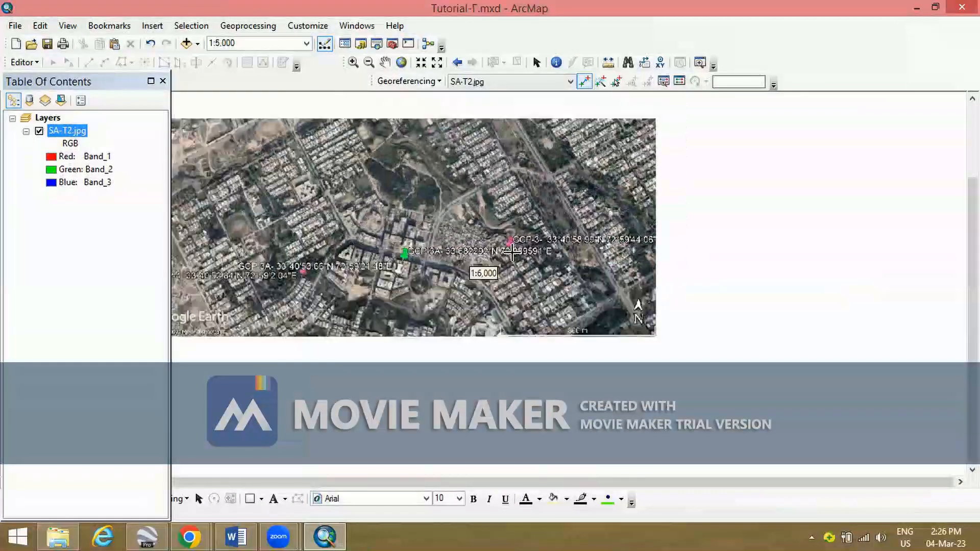
pyautogui.scroll(-4, 552, 261)
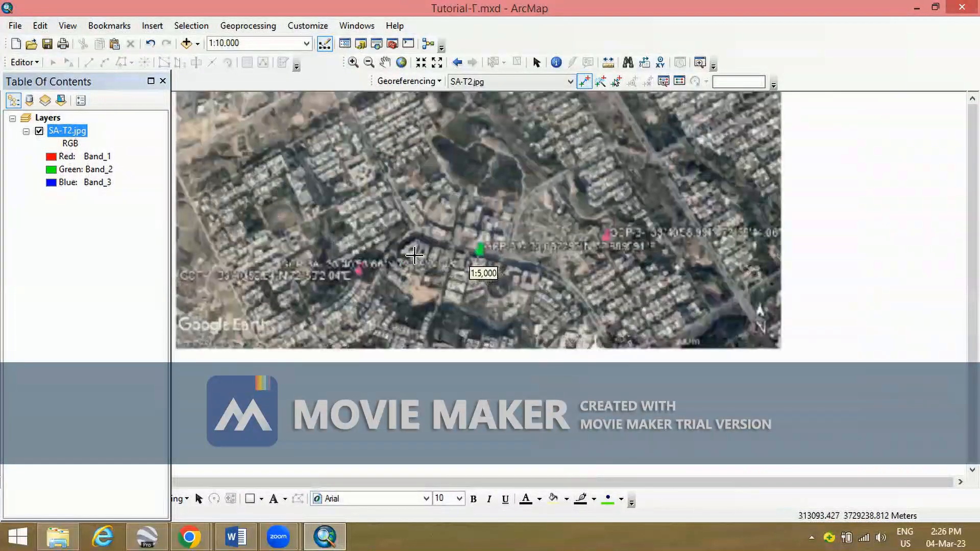
pyautogui.scroll(-3, 541, 262)
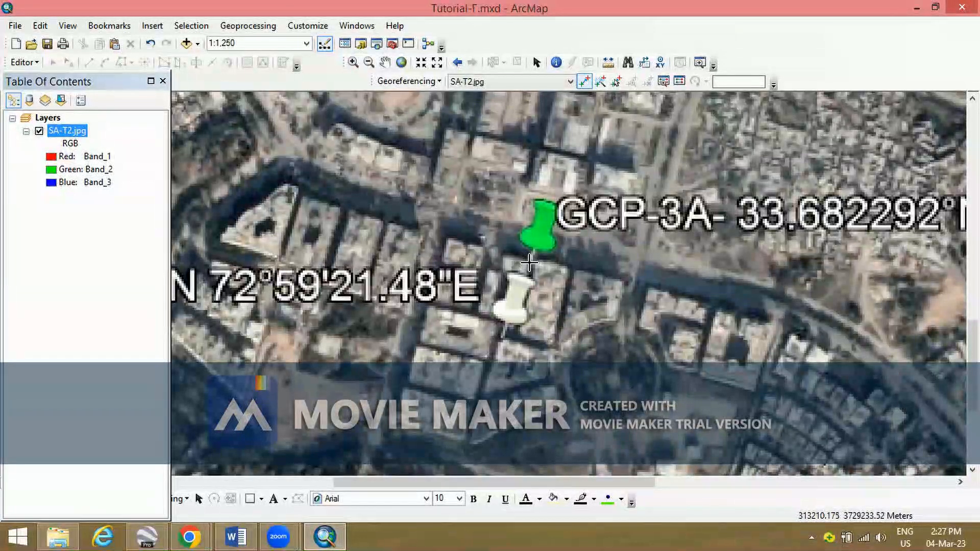
pyautogui.click(385, 62)
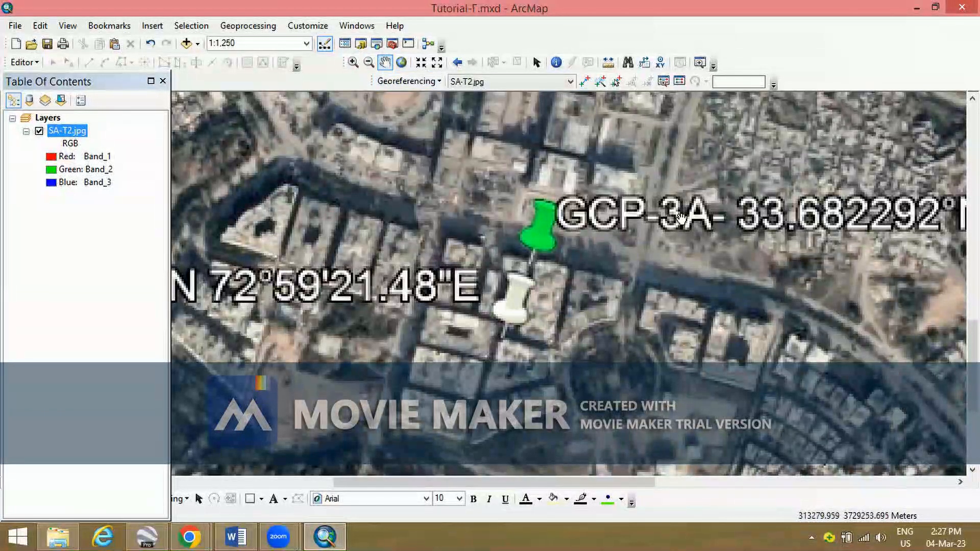
pyautogui.moveTo(681, 218); pyautogui.dragTo(412, 191)
pyautogui.moveTo(586, 222); pyautogui.dragTo(553, 209)
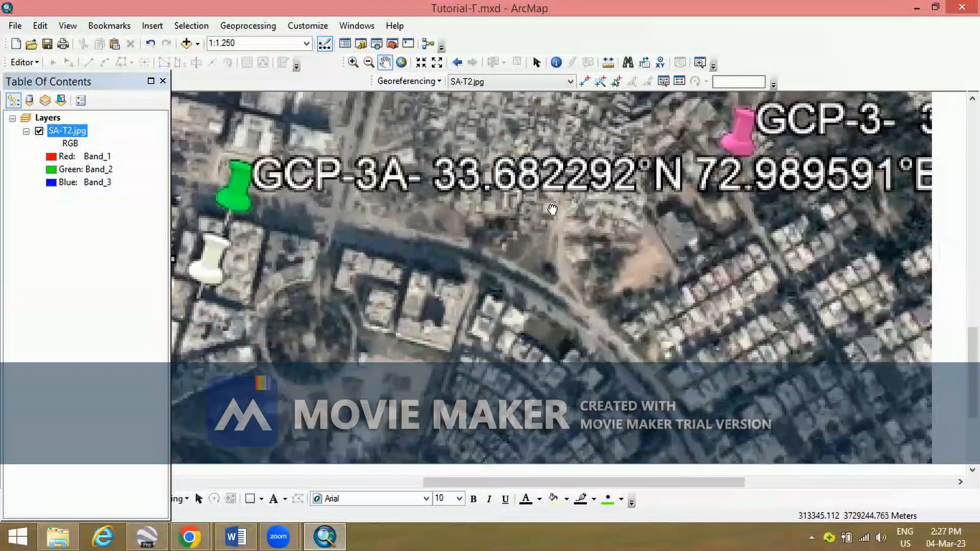
pyautogui.moveTo(500, 192); pyautogui.dragTo(481, 171)
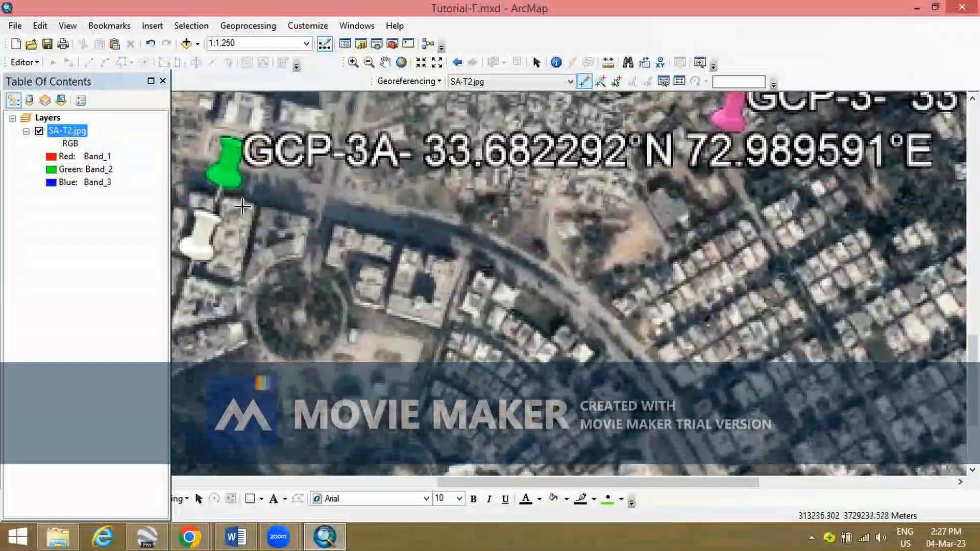
pyautogui.click(215, 201)
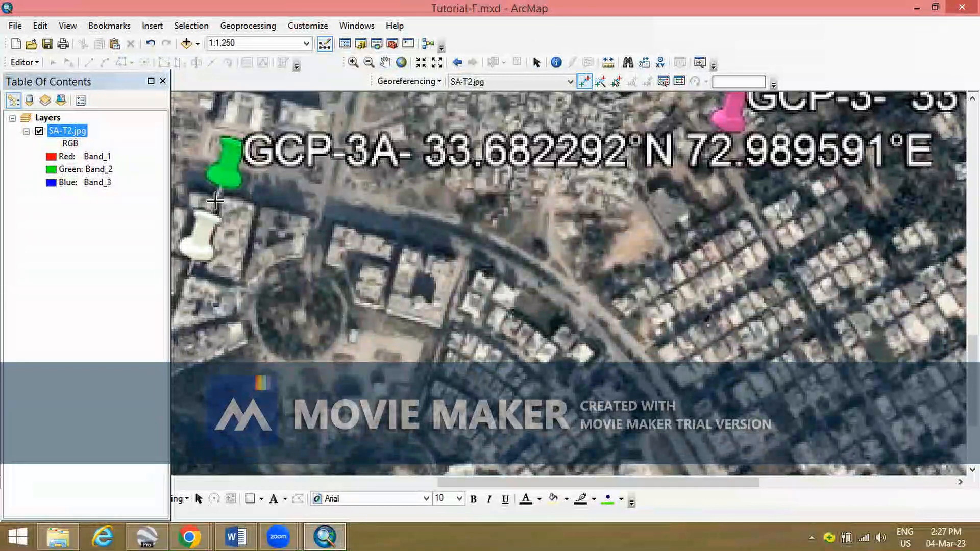
pyautogui.rightClick(215, 201)
pyautogui.click(306, 223)
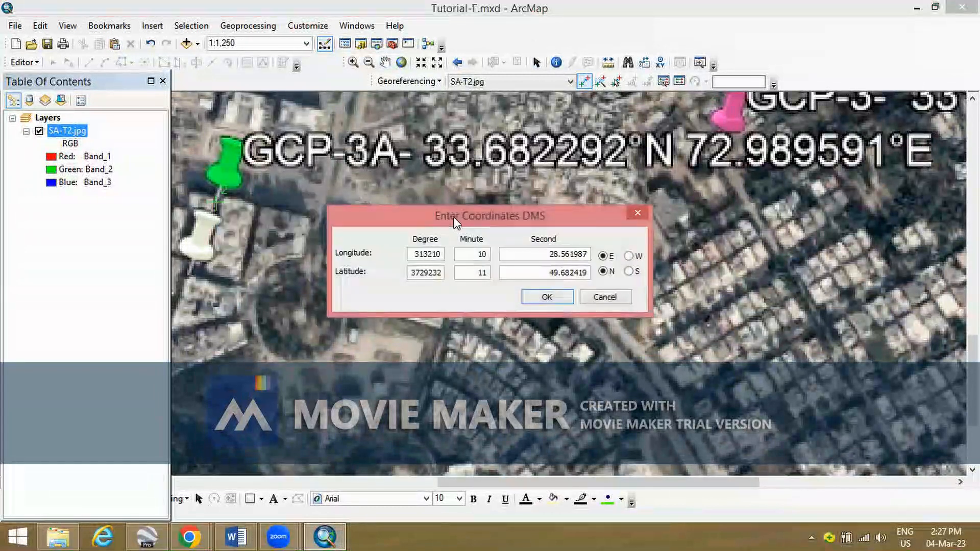
pyautogui.moveTo(464, 221); pyautogui.dragTo(484, 282)
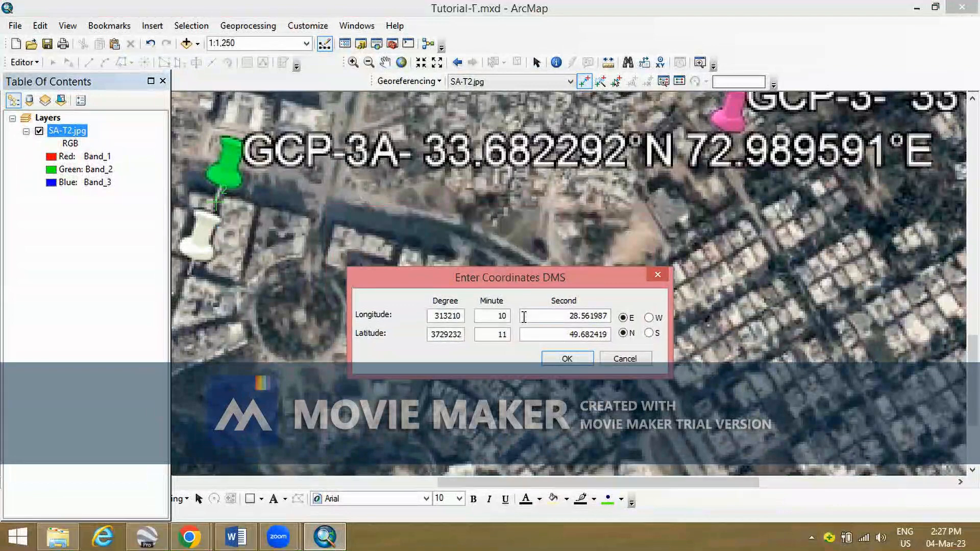
pyautogui.click(614, 359)
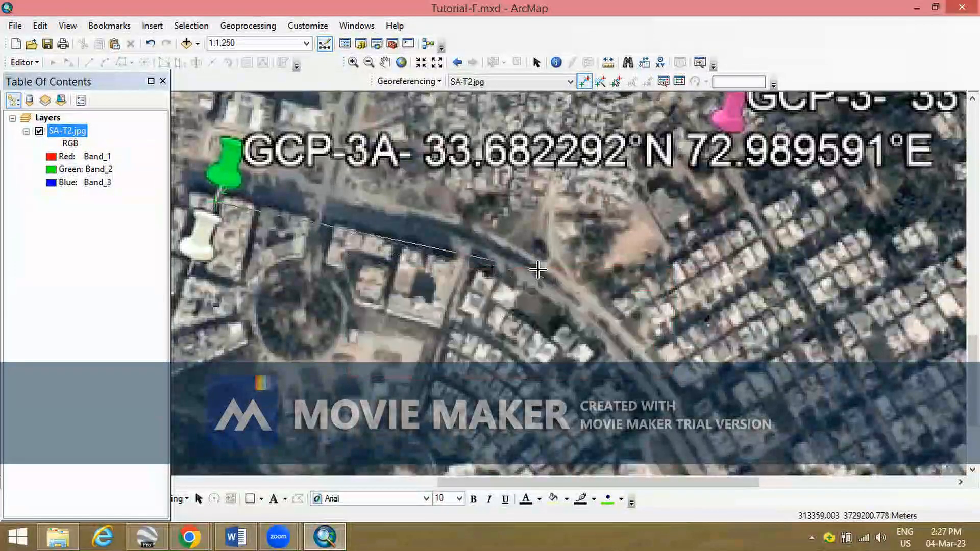
# Try again to place a control point at the tip of the green GCP-3A pin
pyautogui.scroll(-1, 375, 246)
pyautogui.click(385, 62)
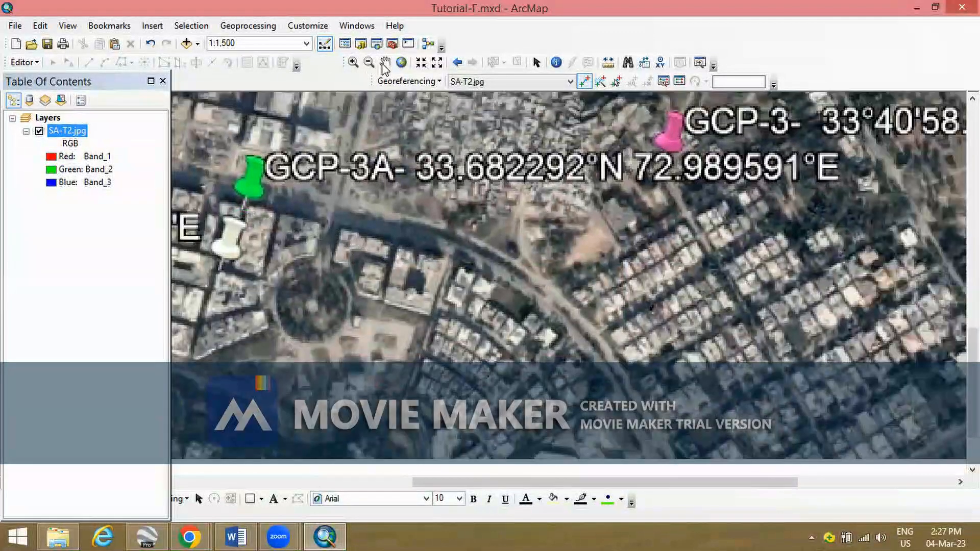
pyautogui.moveTo(278, 220); pyautogui.dragTo(537, 254)
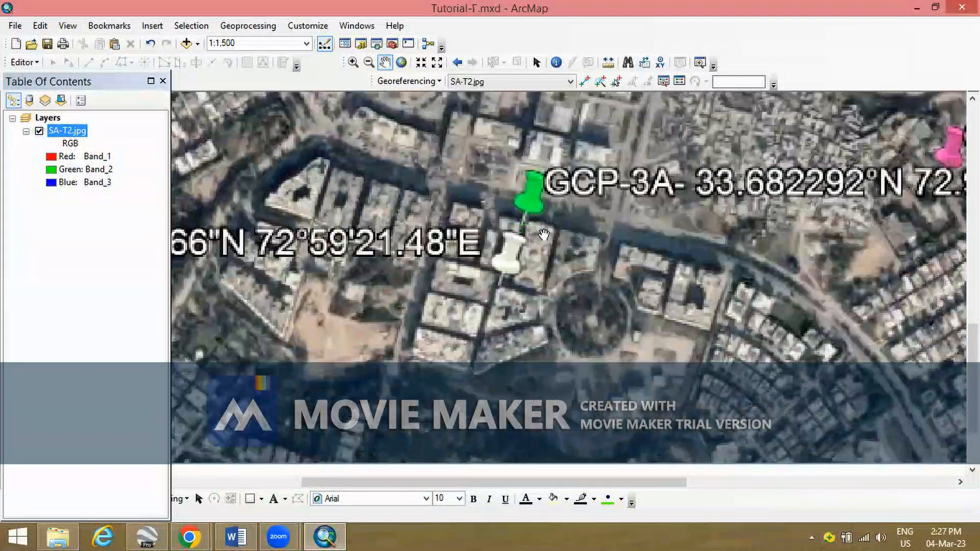
pyautogui.scroll(1, 533, 230)
pyautogui.moveTo(456, 225); pyautogui.dragTo(626, 233)
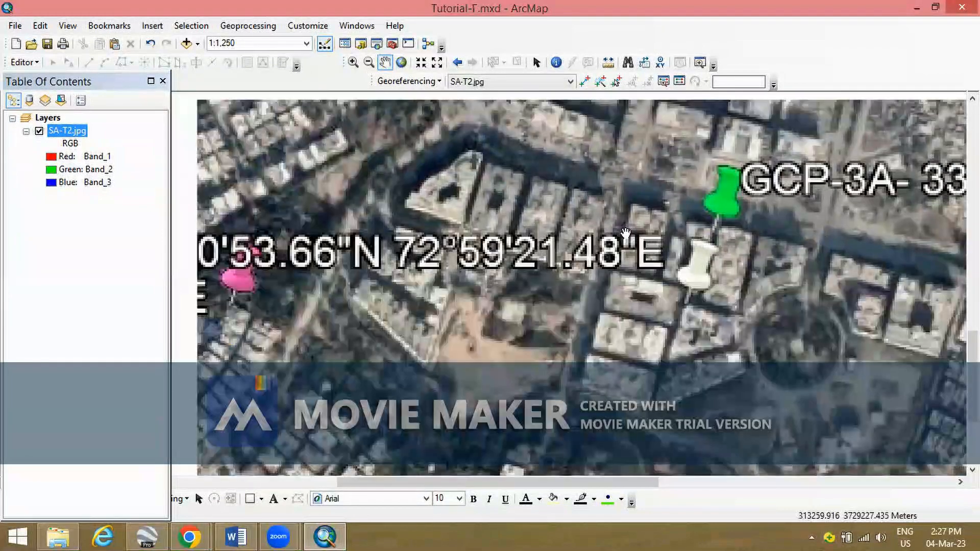
pyautogui.moveTo(406, 248); pyautogui.dragTo(529, 238)
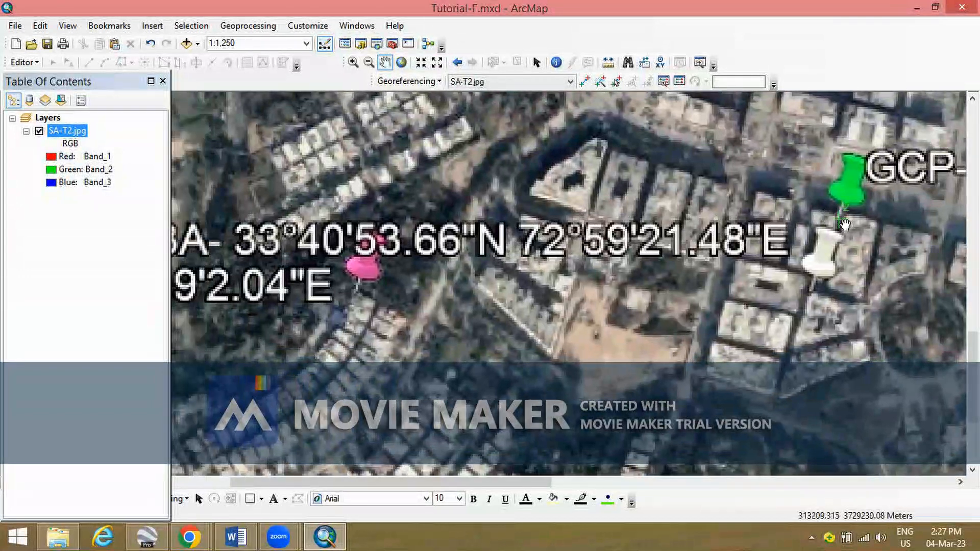
pyautogui.click(584, 81)
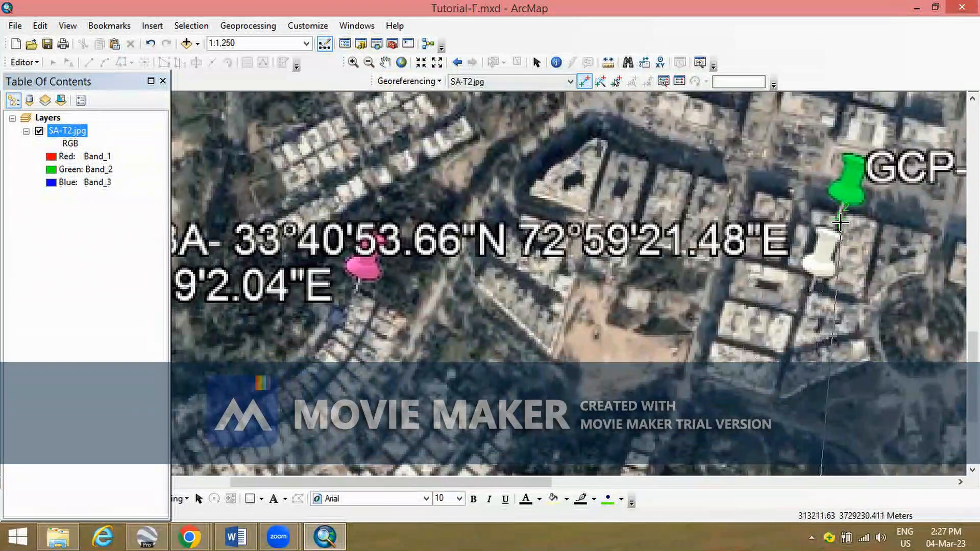
pyautogui.click(838, 217)
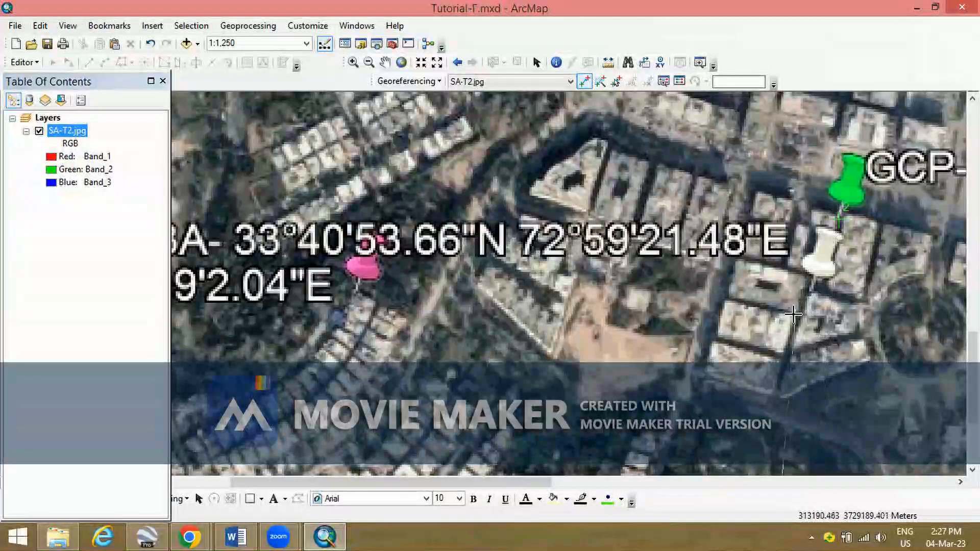
pyautogui.scroll(1, 794, 315)
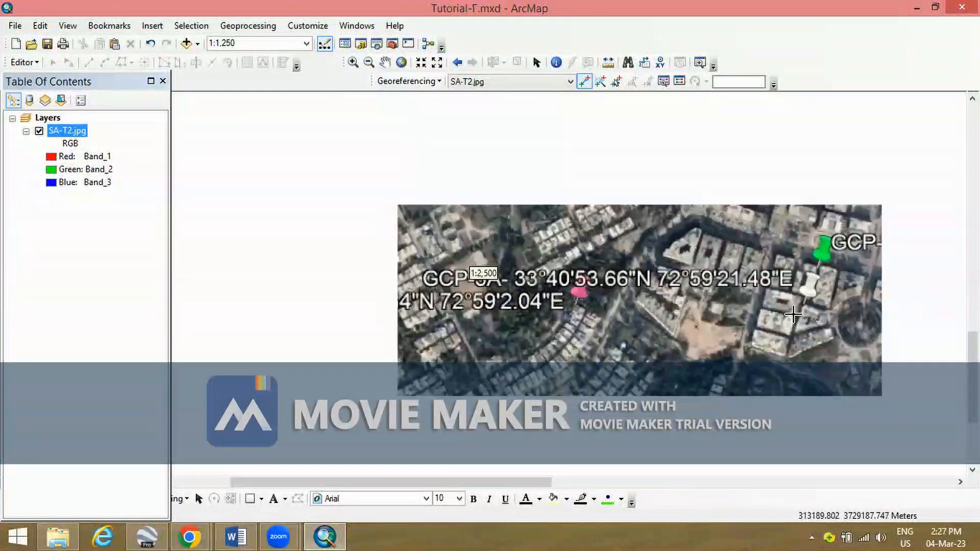
pyautogui.scroll(3, 793, 315)
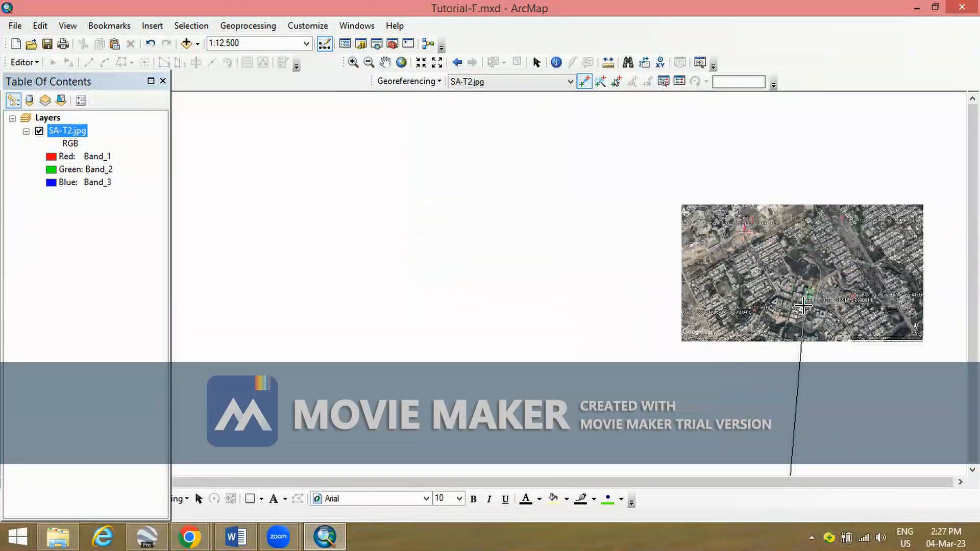
pyautogui.scroll(-1, 802, 305)
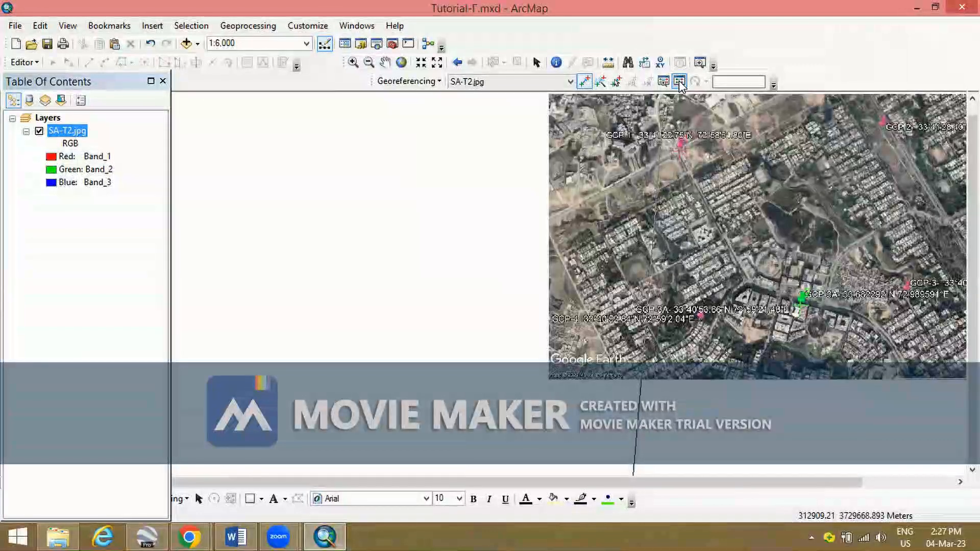
# Delete the GCP-1 control point from the link table and close the table
pyautogui.click(679, 82)
pyautogui.doubleClick(571, 428)
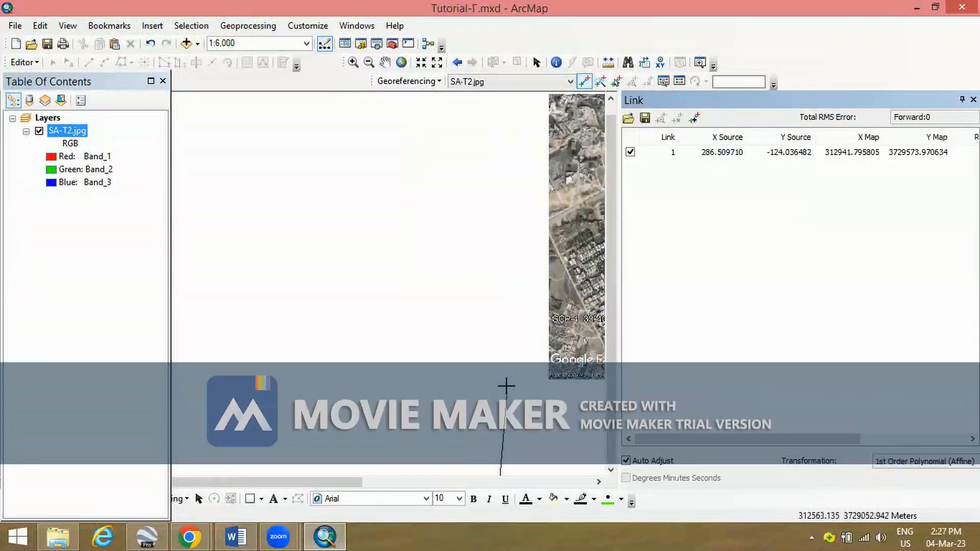
pyautogui.click(745, 152)
pyautogui.press('Delete')
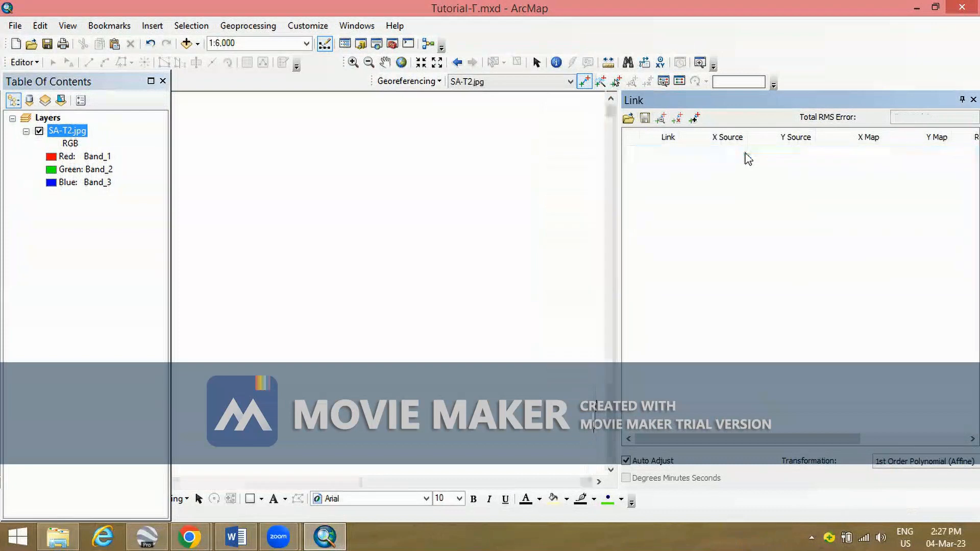
pyautogui.doubleClick(704, 100)
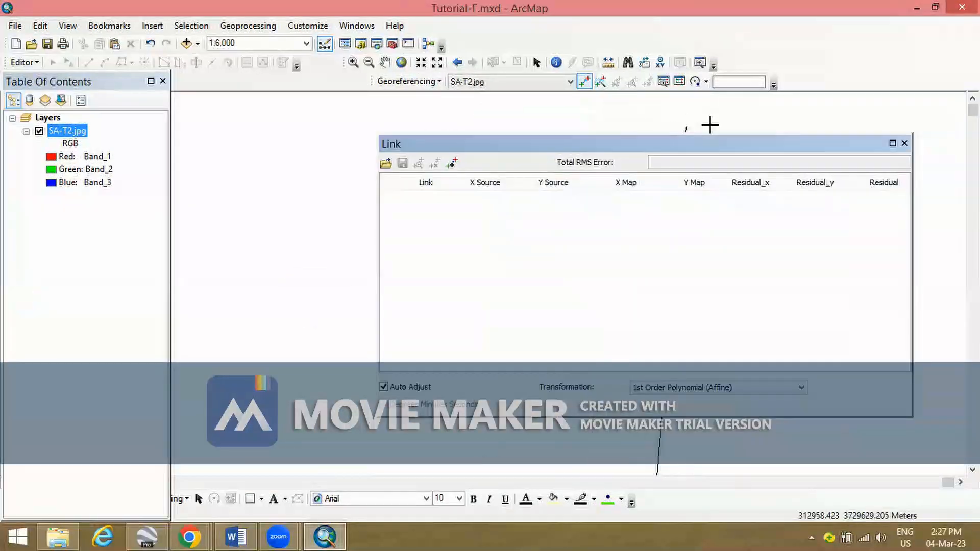
pyautogui.click(905, 143)
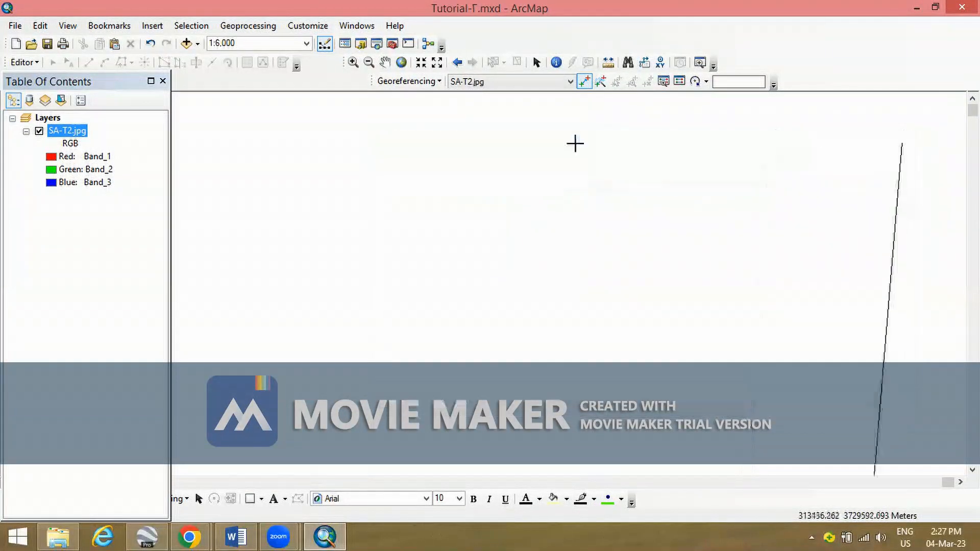
# Bring the SA-T2.jpg layer back into view and examine the GCP-3 pin with its full degrees, minutes and seconds label
pyautogui.rightClick(79, 136)
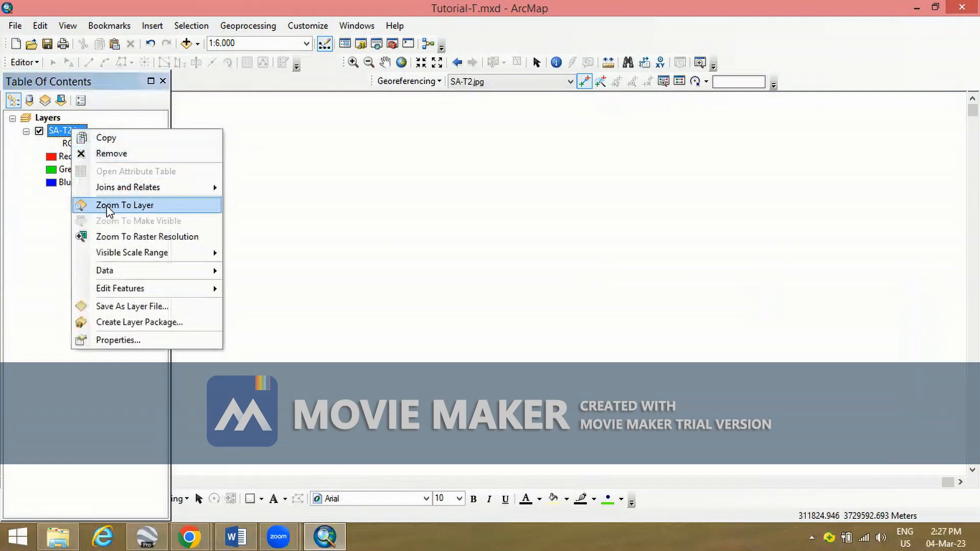
pyautogui.click(128, 203)
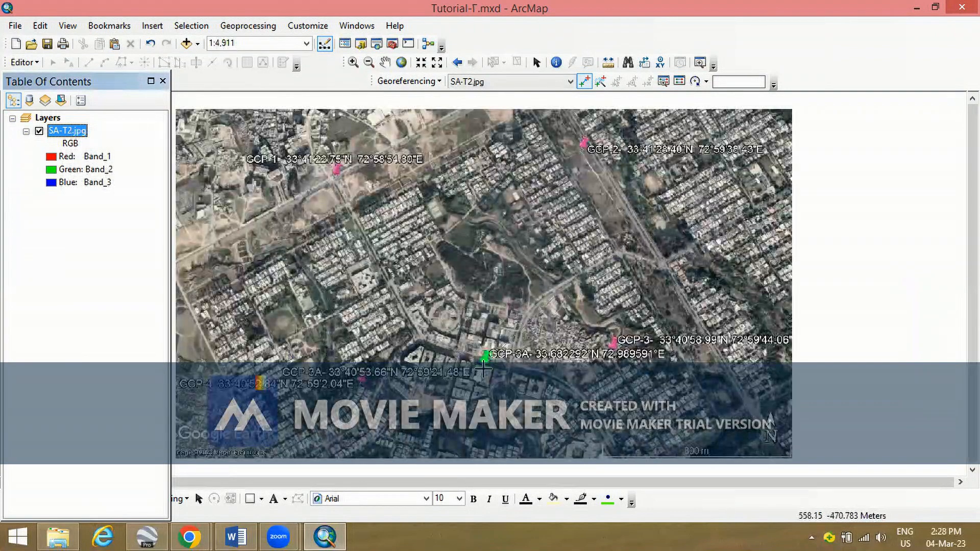
pyautogui.rightClick(485, 367)
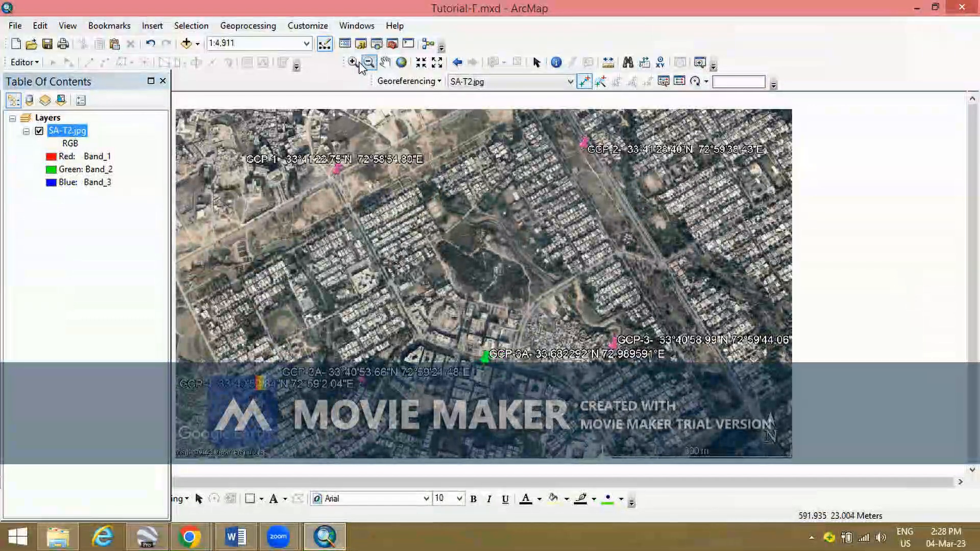
pyautogui.click(353, 63)
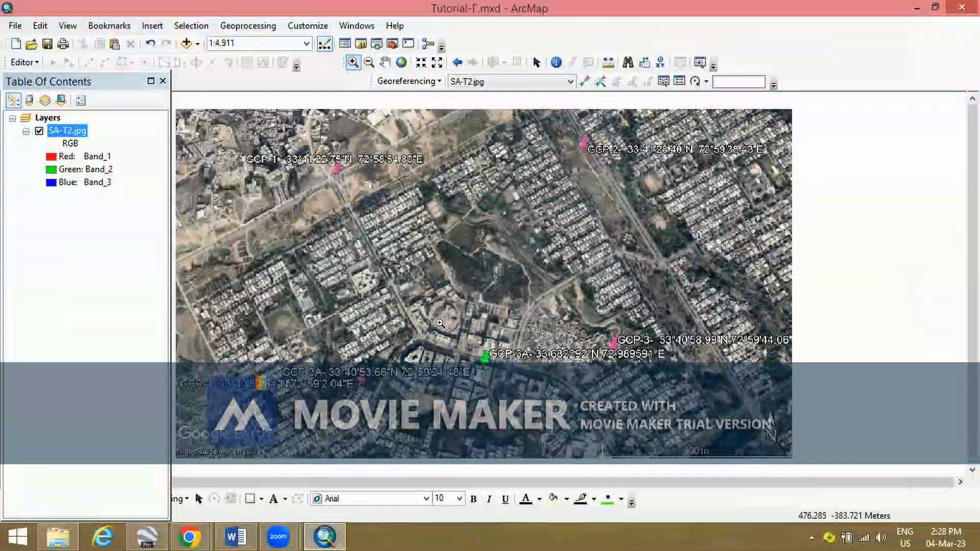
pyautogui.moveTo(695, 406); pyautogui.dragTo(480, 314)
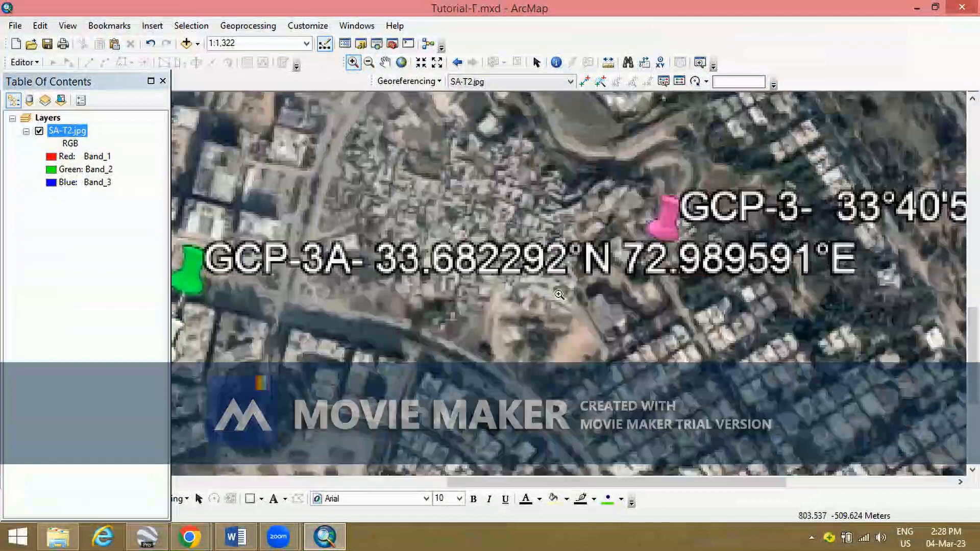
pyautogui.moveTo(595, 183); pyautogui.dragTo(806, 323)
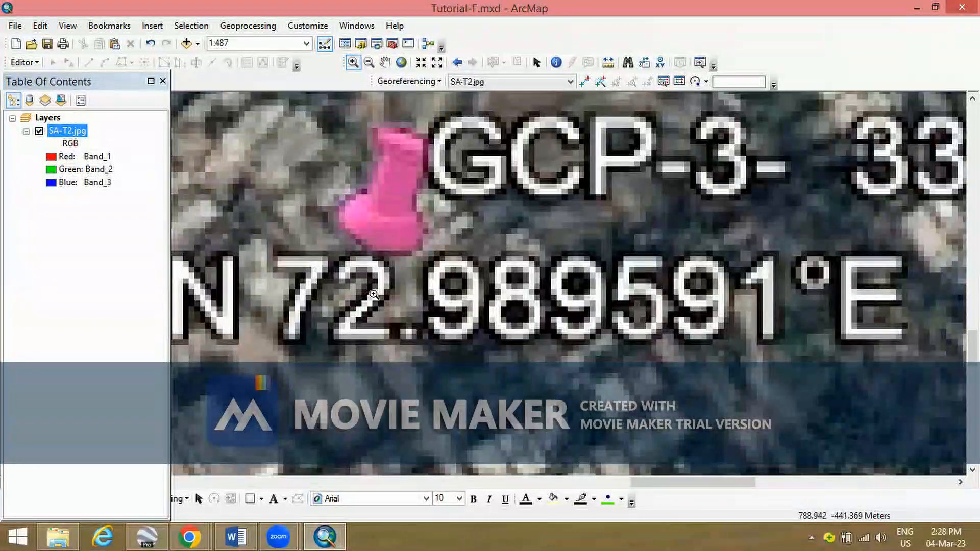
pyautogui.scroll(1, 398, 294)
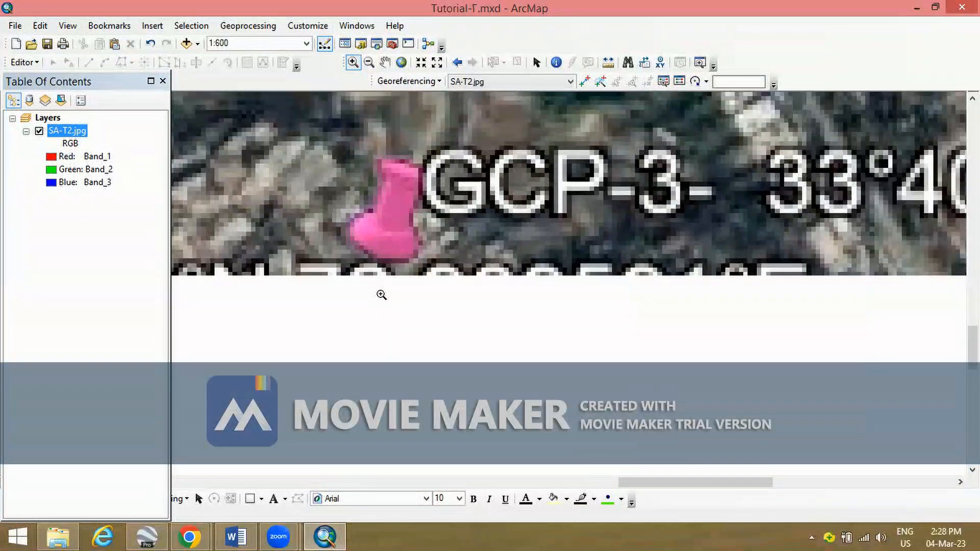
pyautogui.click(385, 63)
pyautogui.moveTo(715, 218); pyautogui.dragTo(605, 218)
pyautogui.scroll(1, 726, 258)
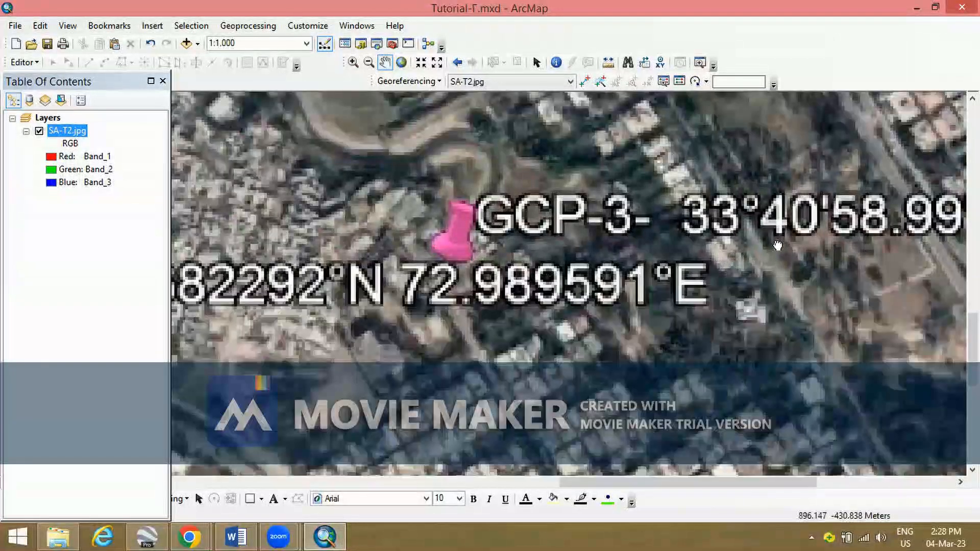
pyautogui.scroll(1, 781, 260)
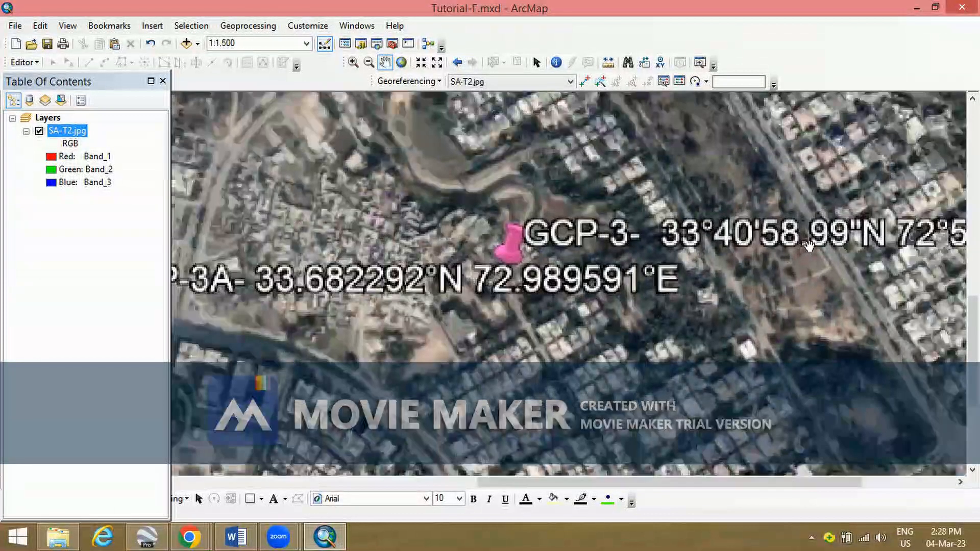
pyautogui.moveTo(809, 245); pyautogui.dragTo(631, 238)
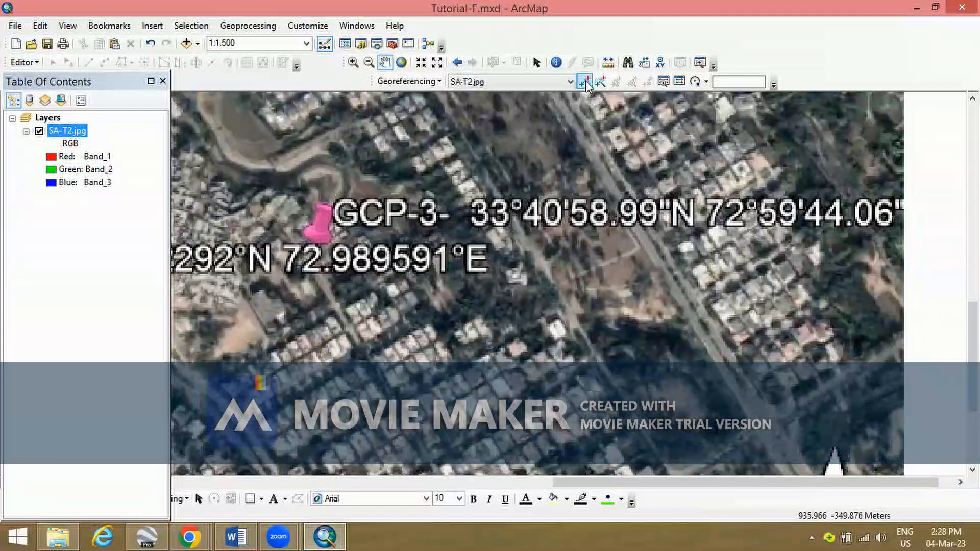
# Place a control point on SA-T2.jpg at the tip of the pink GCP-3 pin
pyautogui.click(585, 81)
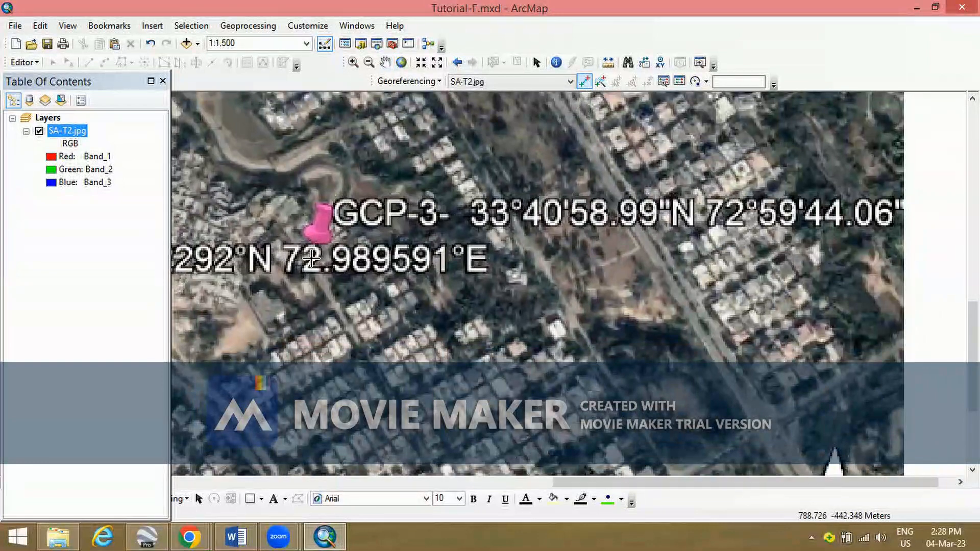
pyautogui.scroll(1, 317, 261)
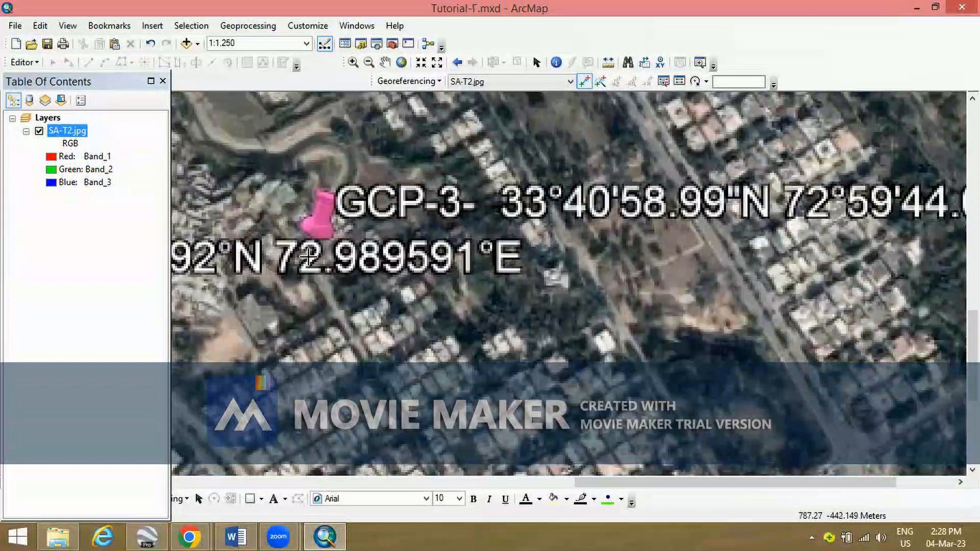
pyautogui.rightClick(309, 258)
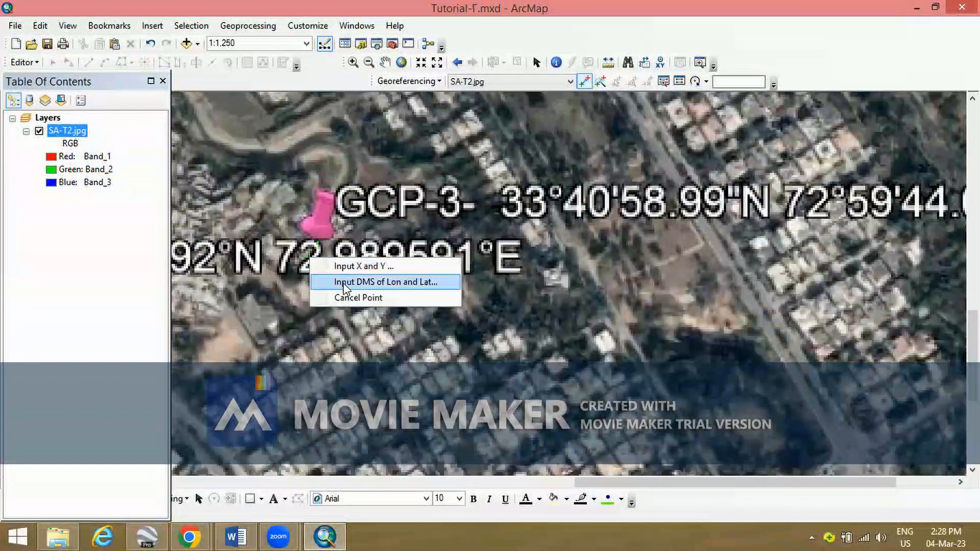
pyautogui.click(343, 282)
pyautogui.moveTo(485, 221); pyautogui.dragTo(498, 312)
pyautogui.doubleClick(438, 347)
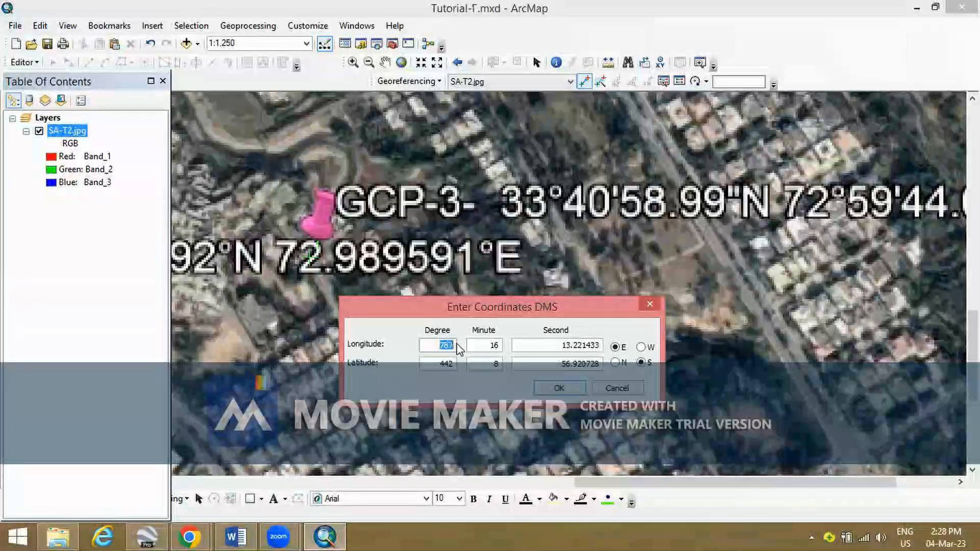
pyautogui.write('72')
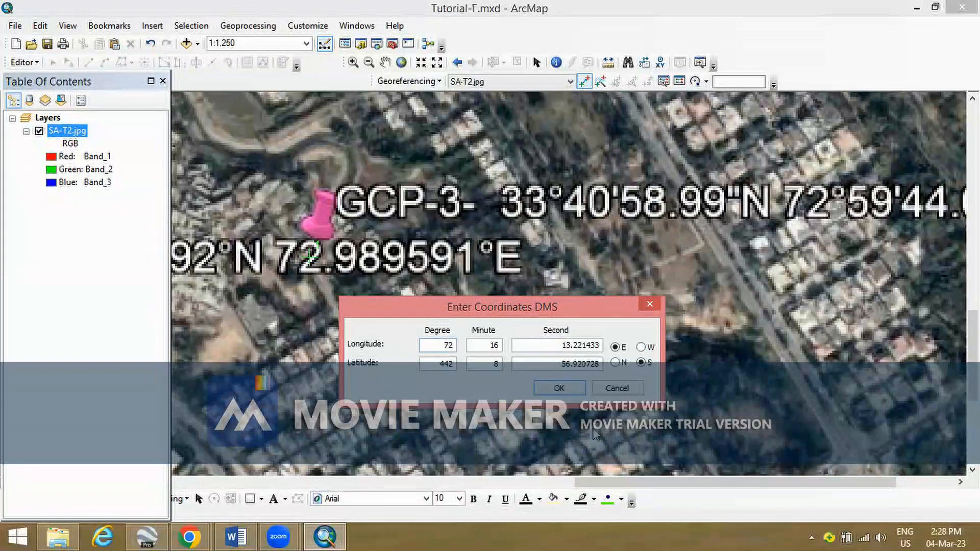
pyautogui.click(617, 388)
# With the full GCP-3 label in view, set the control point's DMS longitude to 72° 59' 44.06" E
pyautogui.click(385, 62)
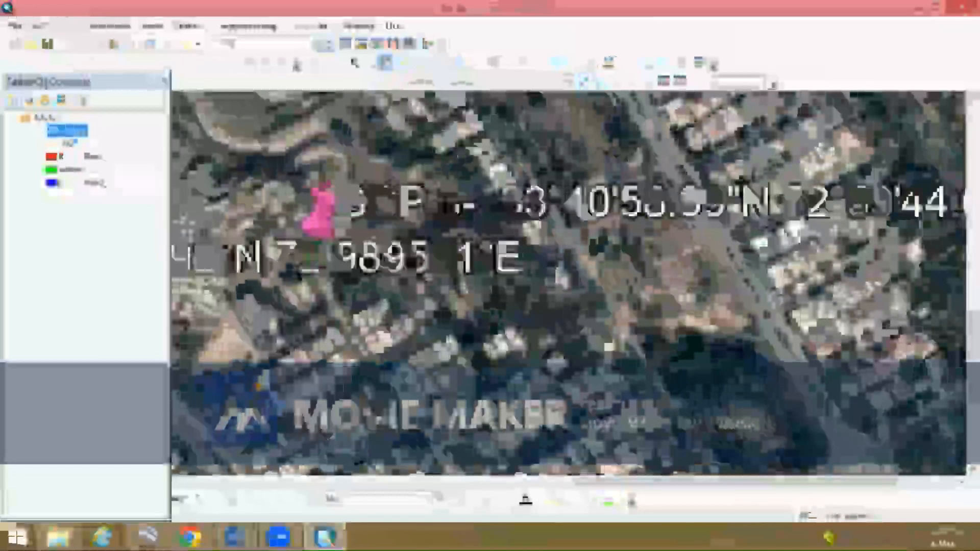
pyautogui.moveTo(544, 158); pyautogui.dragTo(477, 147)
pyautogui.moveTo(585, 146); pyautogui.dragTo(566, 144)
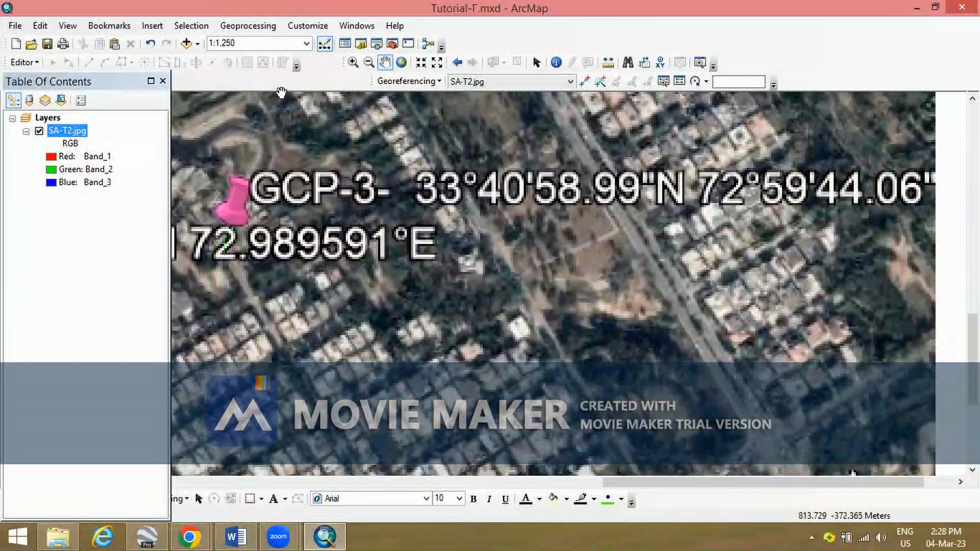
pyautogui.click(584, 81)
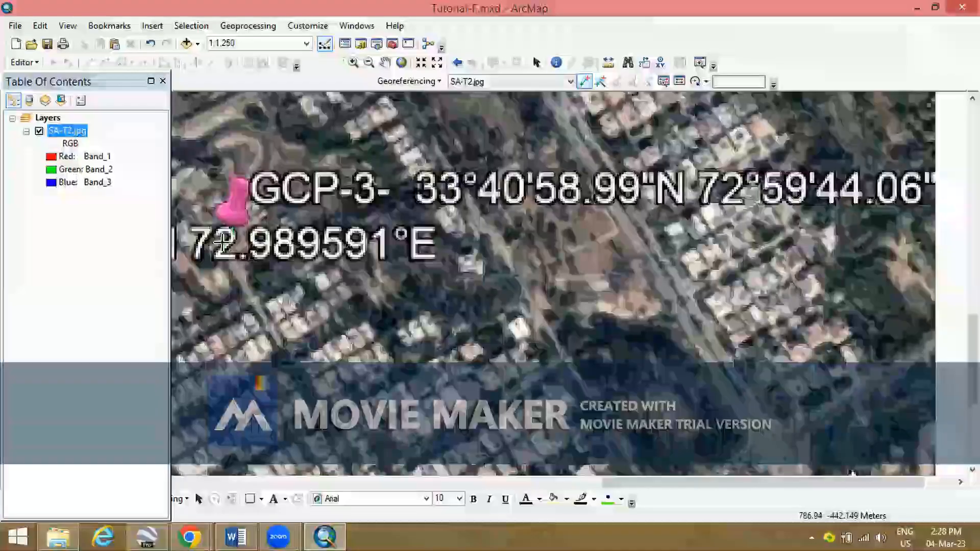
pyautogui.rightClick(224, 243)
pyautogui.click(251, 268)
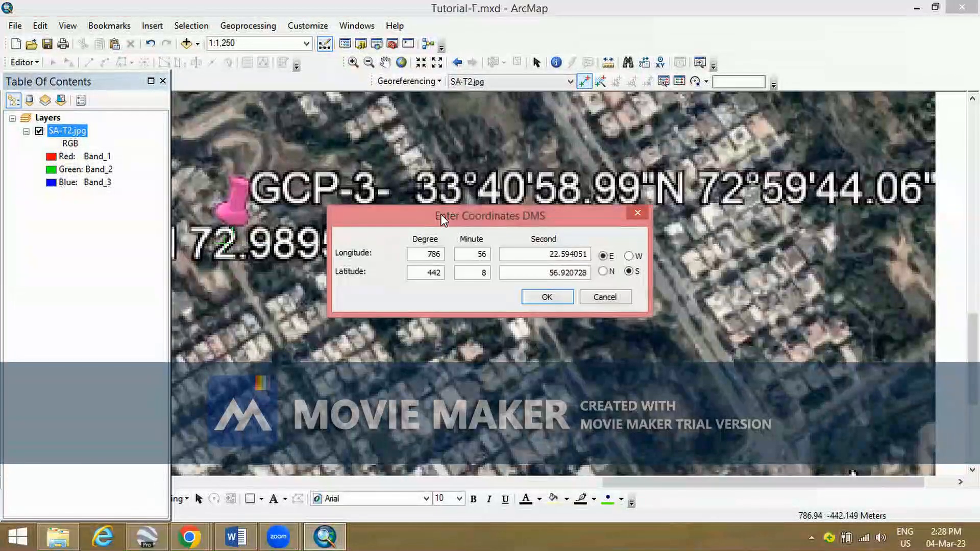
pyautogui.moveTo(443, 214); pyautogui.dragTo(479, 273)
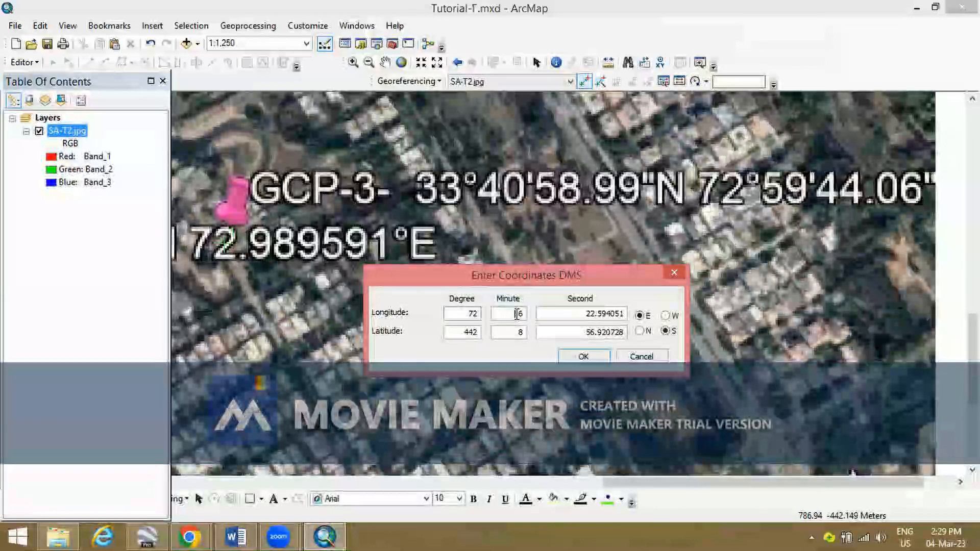
pyautogui.moveTo(513, 313); pyautogui.dragTo(530, 316)
pyautogui.press('BackSpace')
pyautogui.hotkey('ctrl', 'z')
pyautogui.write('5')
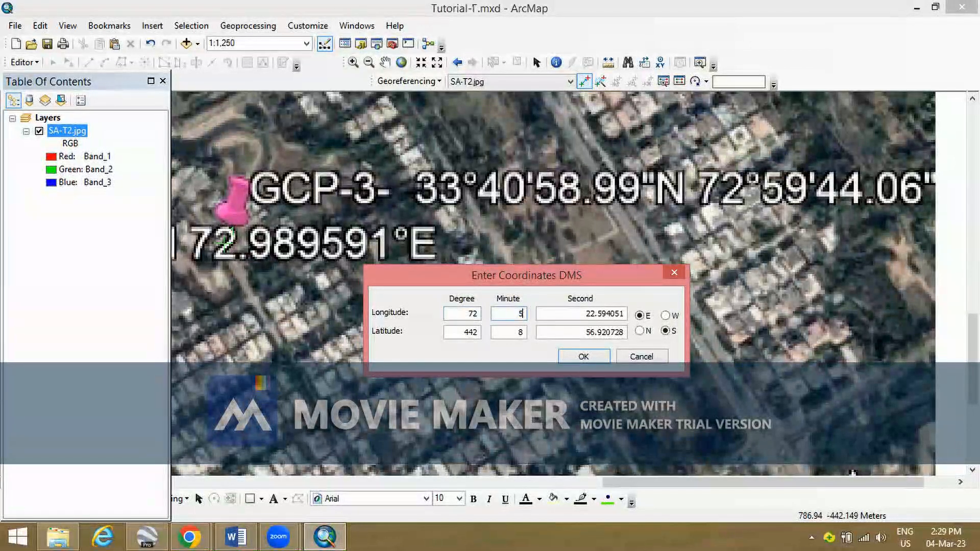
pyautogui.moveTo(585, 314); pyautogui.dragTo(627, 312)
pyautogui.write('44.06')
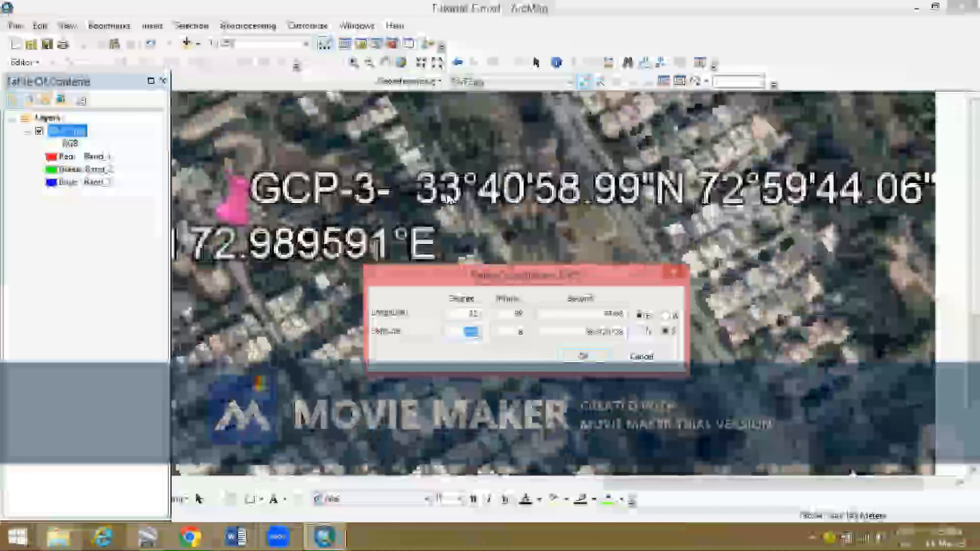
# Set the GCP-3 control point's latitude to 33° 40' 58.99" N and apply the coordinates
pyautogui.write('33')
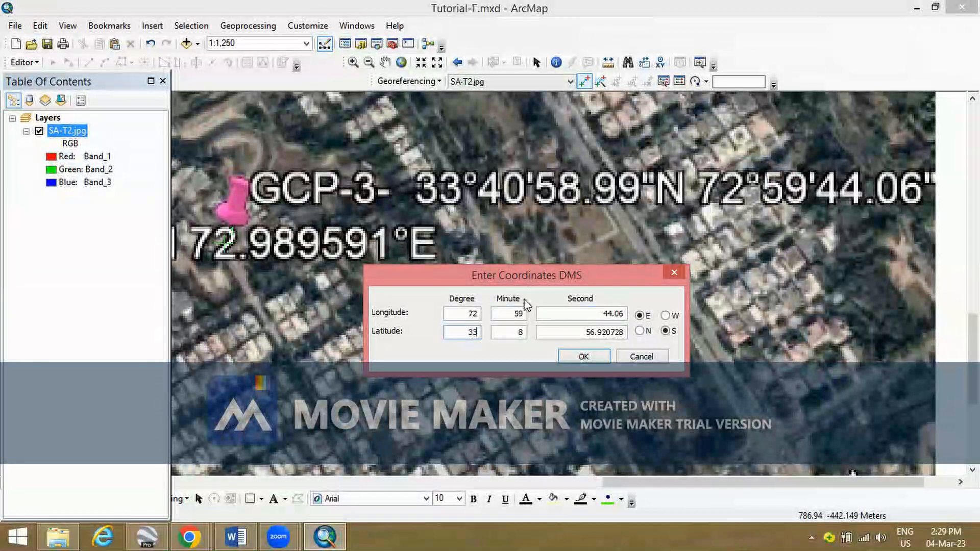
pyautogui.moveTo(511, 333); pyautogui.dragTo(526, 331)
pyautogui.moveTo(585, 331); pyautogui.dragTo(634, 334)
pyautogui.write('5')
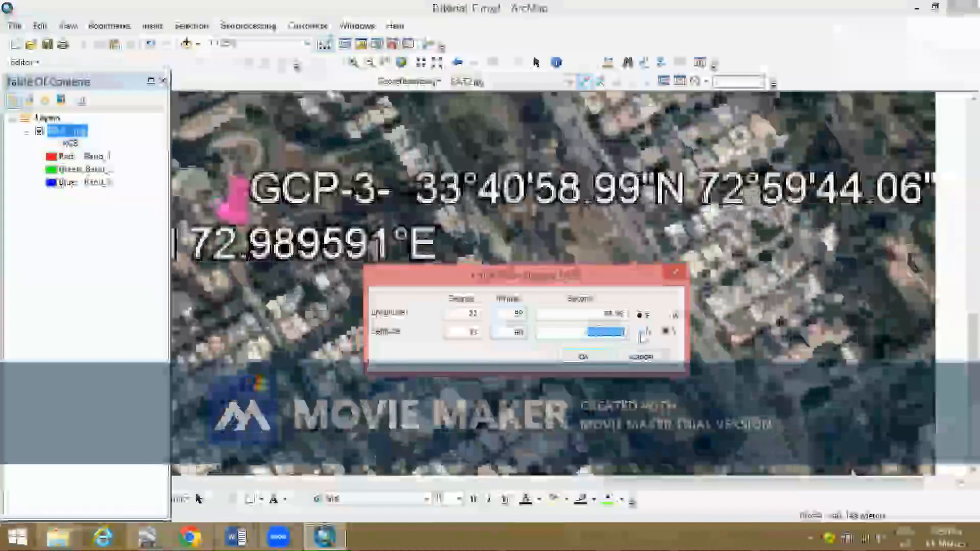
pyautogui.write('8.99')
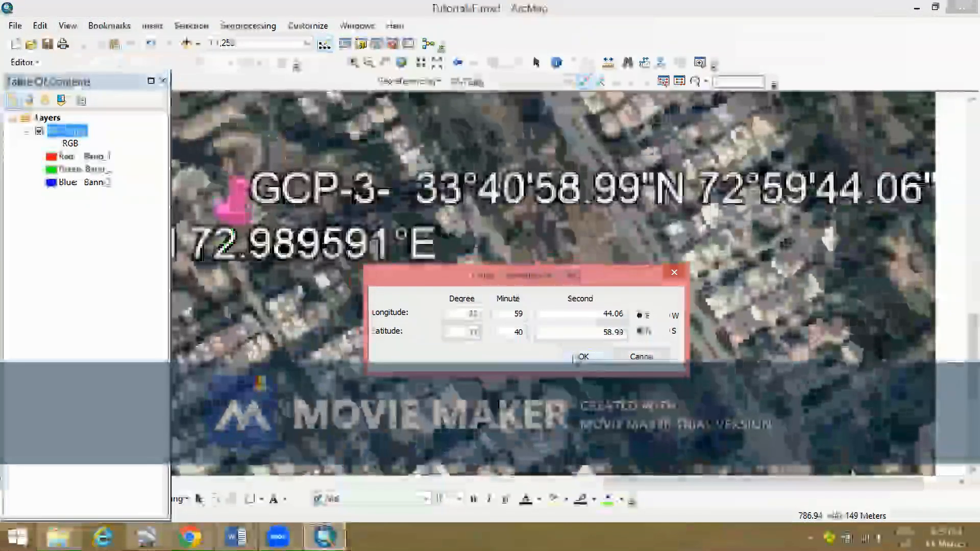
pyautogui.click(575, 357)
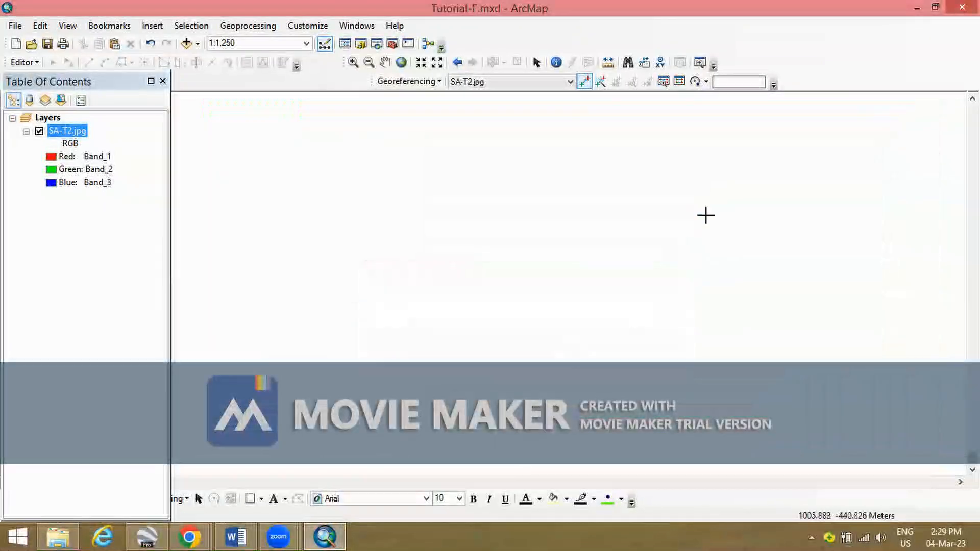
# Bring the SA-T2.jpg layer back into view around the GCP-1 pin and review the recorded link in the link table
pyautogui.rightClick(67, 136)
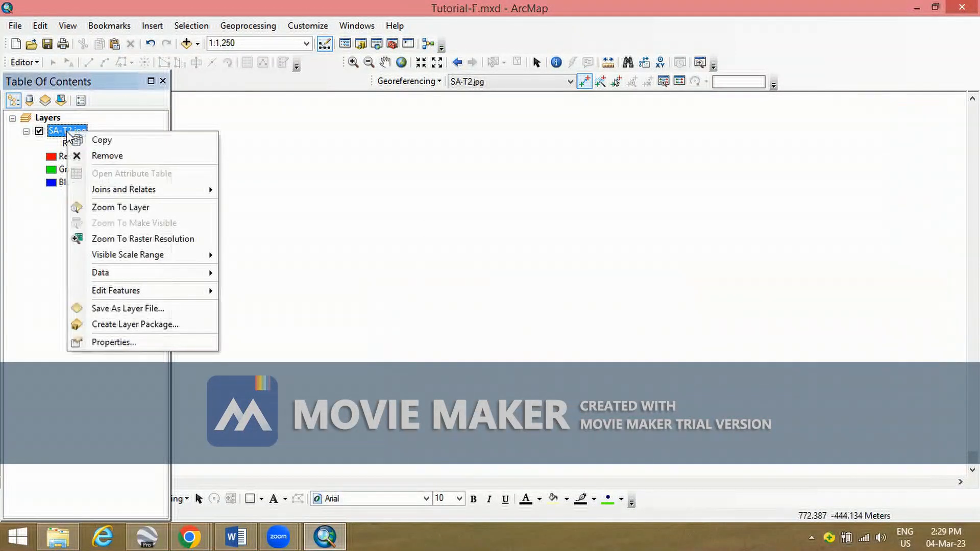
pyautogui.click(108, 208)
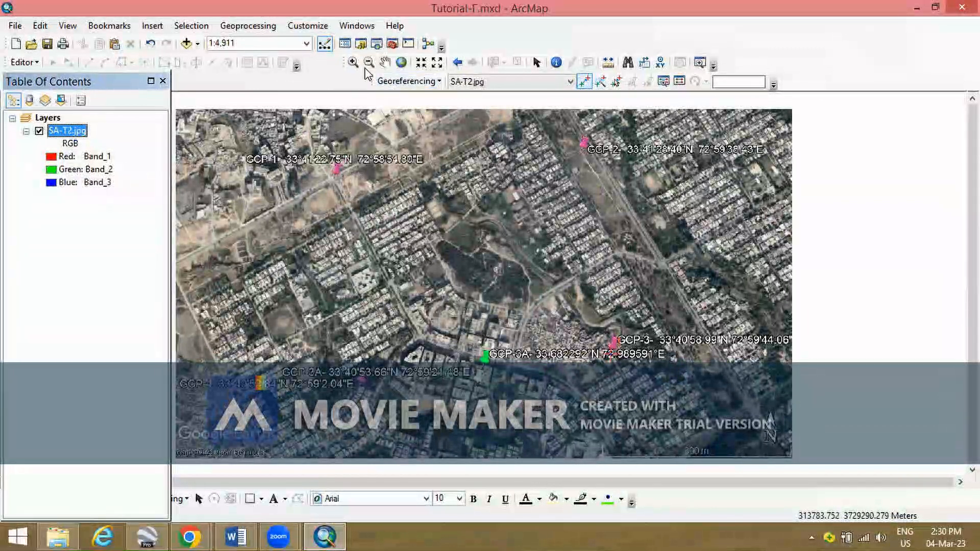
pyautogui.click(384, 63)
pyautogui.moveTo(420, 245); pyautogui.dragTo(539, 239)
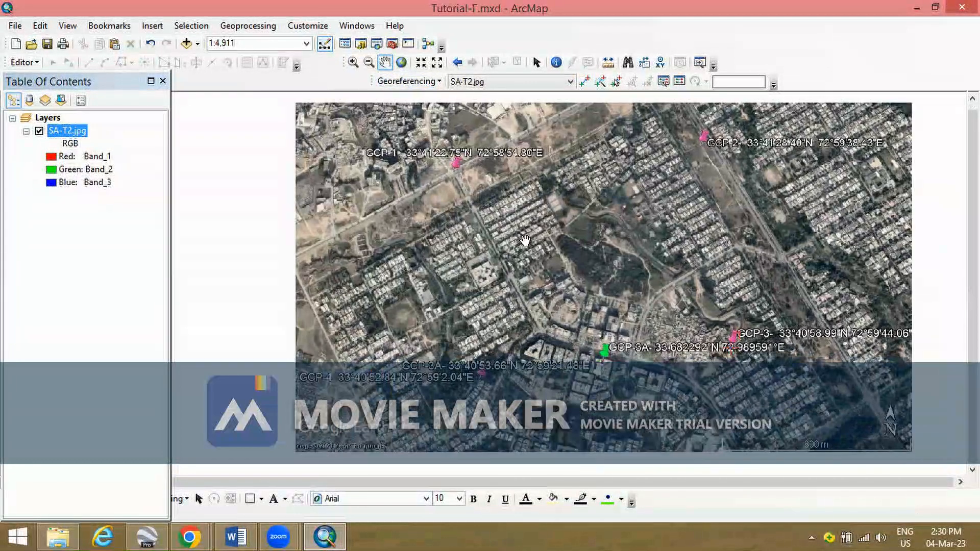
pyautogui.moveTo(471, 199); pyautogui.dragTo(473, 252)
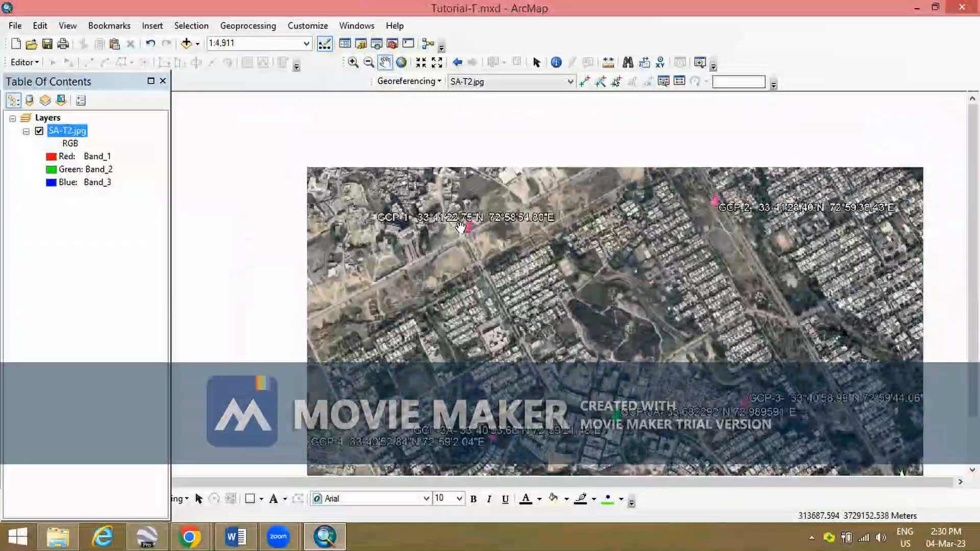
pyautogui.scroll(4, 478, 240)
pyautogui.scroll(2, 478, 241)
pyautogui.moveTo(499, 241); pyautogui.dragTo(706, 269)
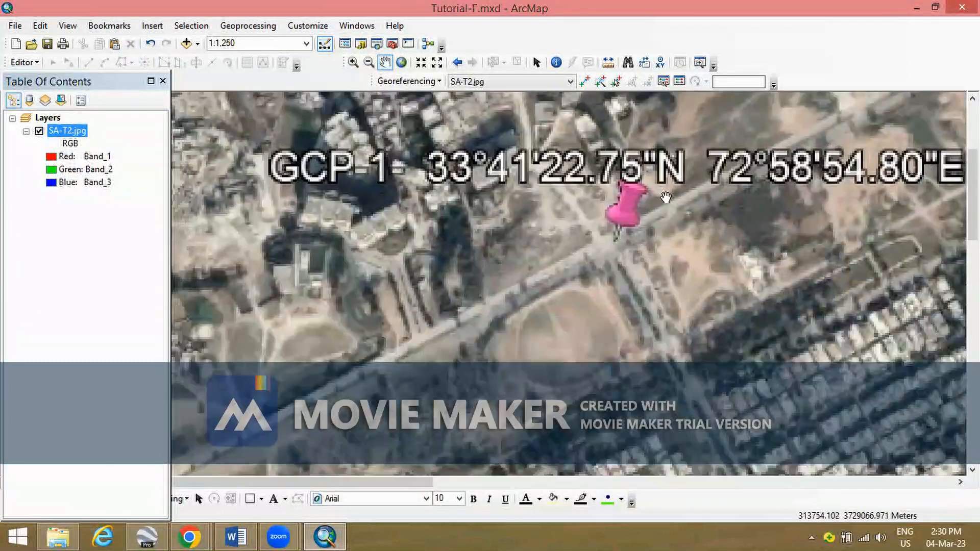
pyautogui.click(679, 82)
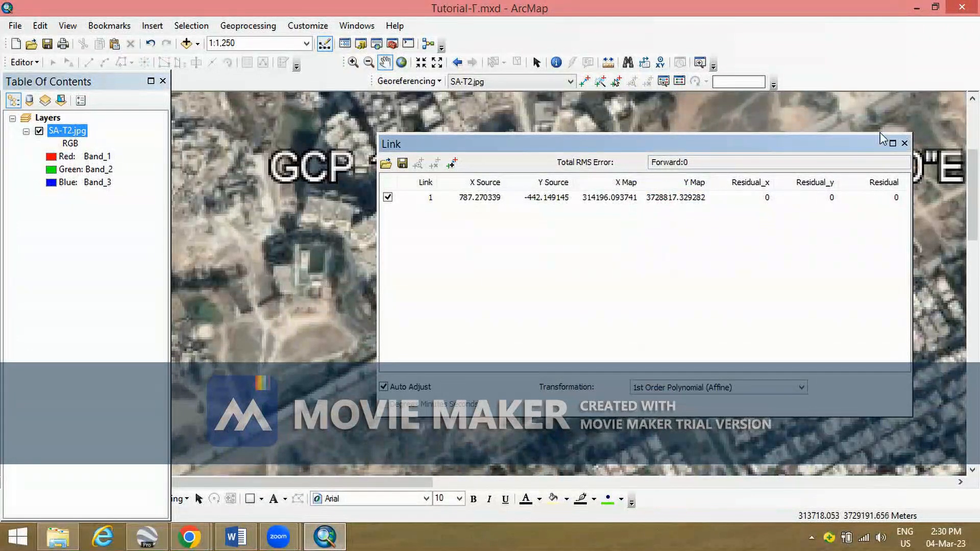
pyautogui.click(904, 144)
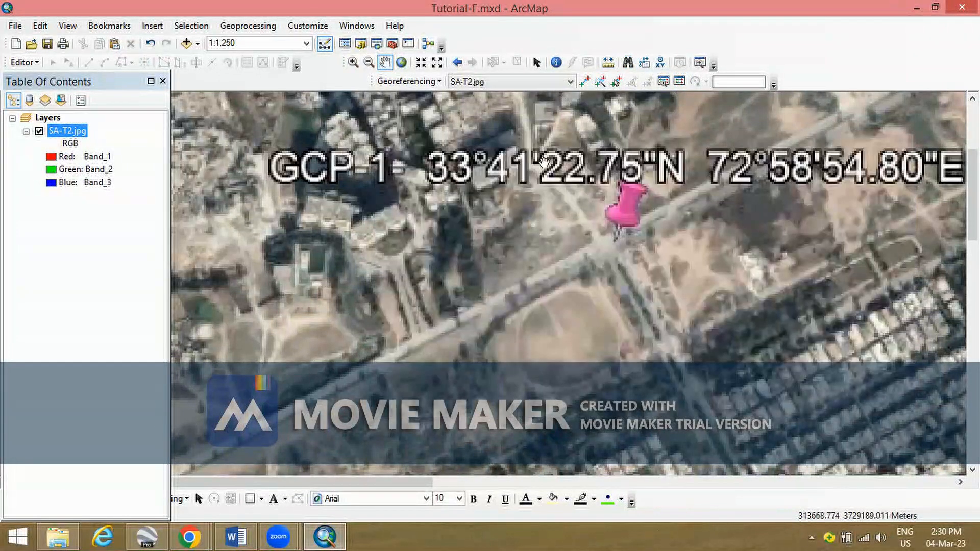
# Place a control point at the tip of the pink GCP-1 pin on the road junction
pyautogui.moveTo(544, 162); pyautogui.dragTo(455, 147)
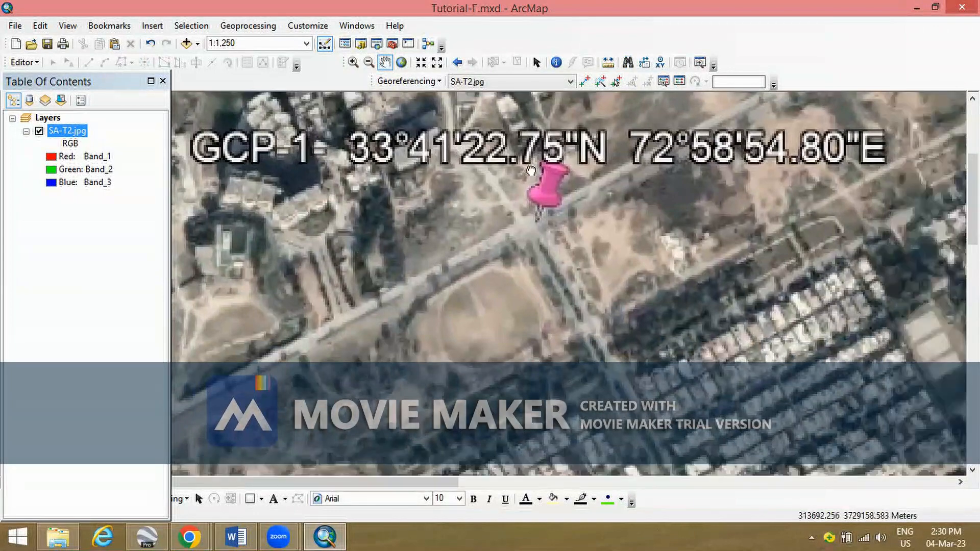
pyautogui.click(587, 82)
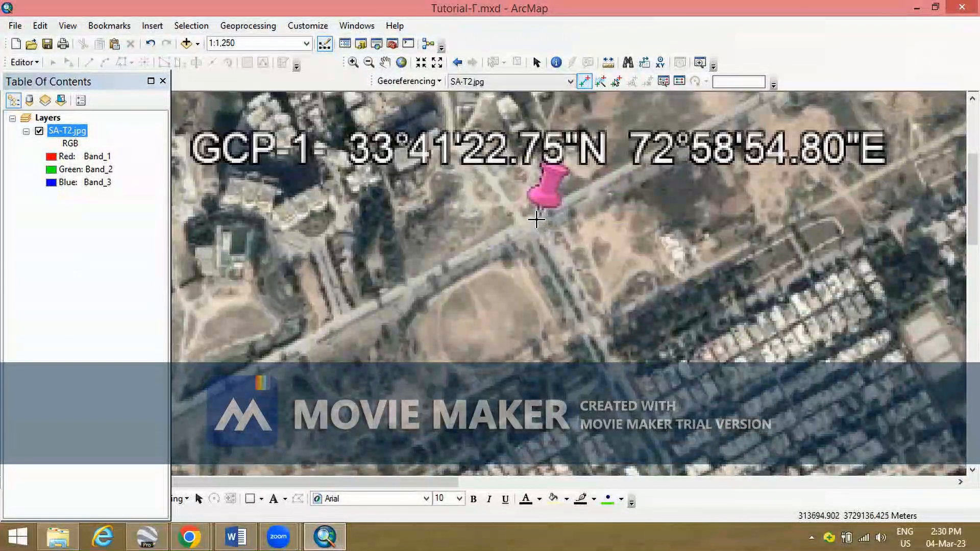
pyautogui.click(535, 219)
pyautogui.rightClick(537, 220)
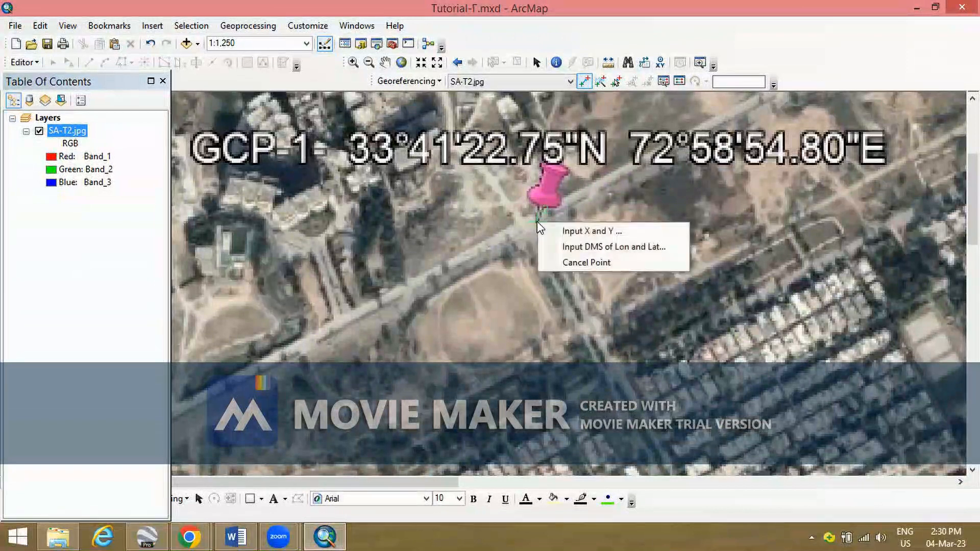
# Set the GCP-1 control point's DMS longitude to 72° 58' 54.80" E
pyautogui.click(568, 249)
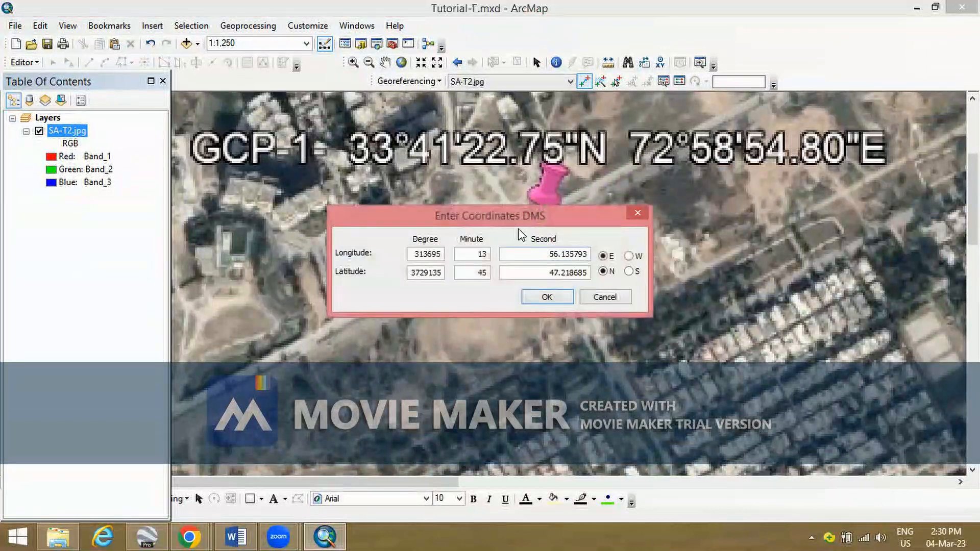
pyautogui.moveTo(472, 322); pyautogui.dragTo(436, 322)
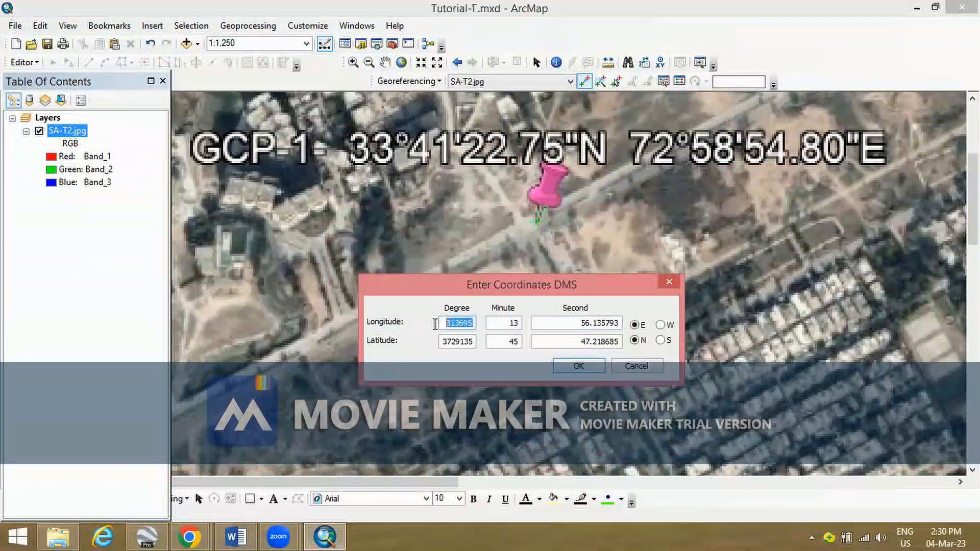
pyautogui.write('72')
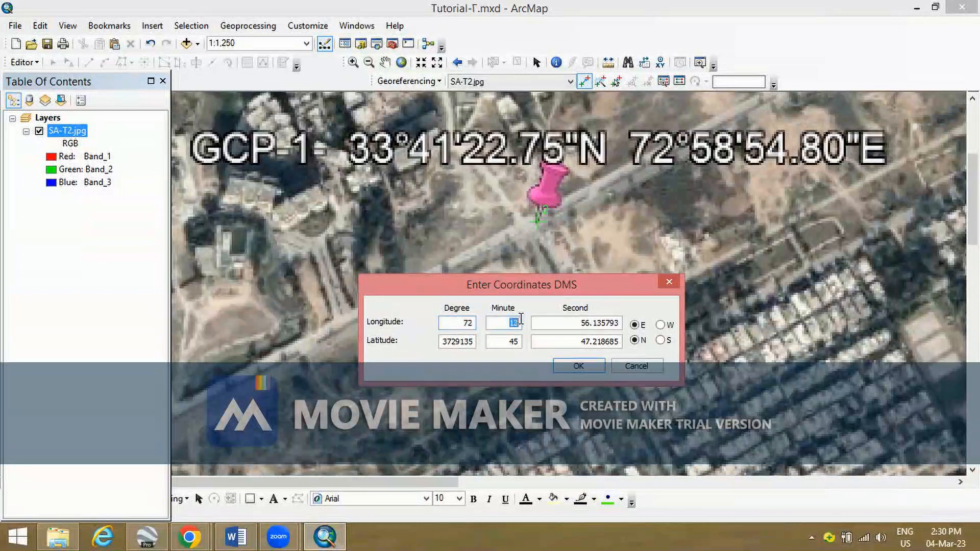
pyautogui.write('58')
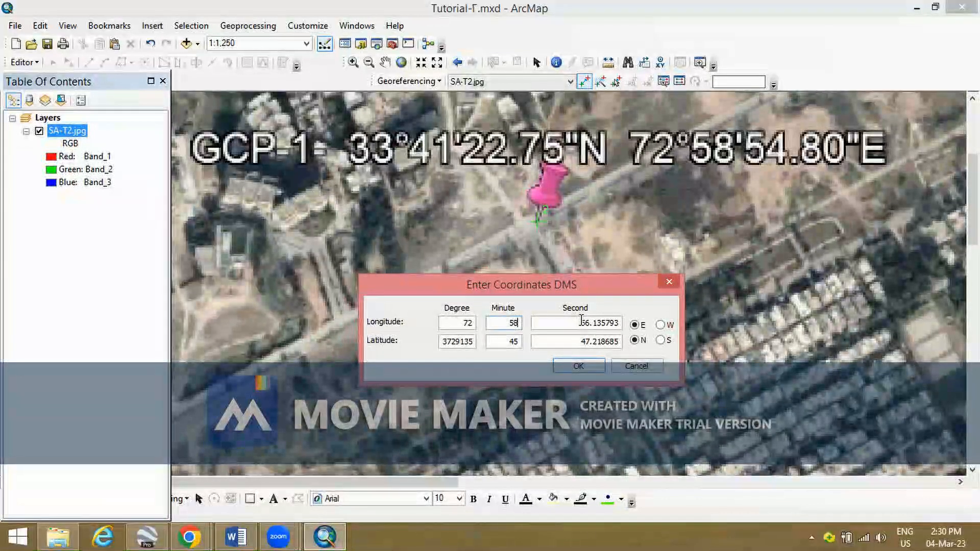
pyautogui.moveTo(580, 322); pyautogui.dragTo(628, 327)
pyautogui.write('54.80')
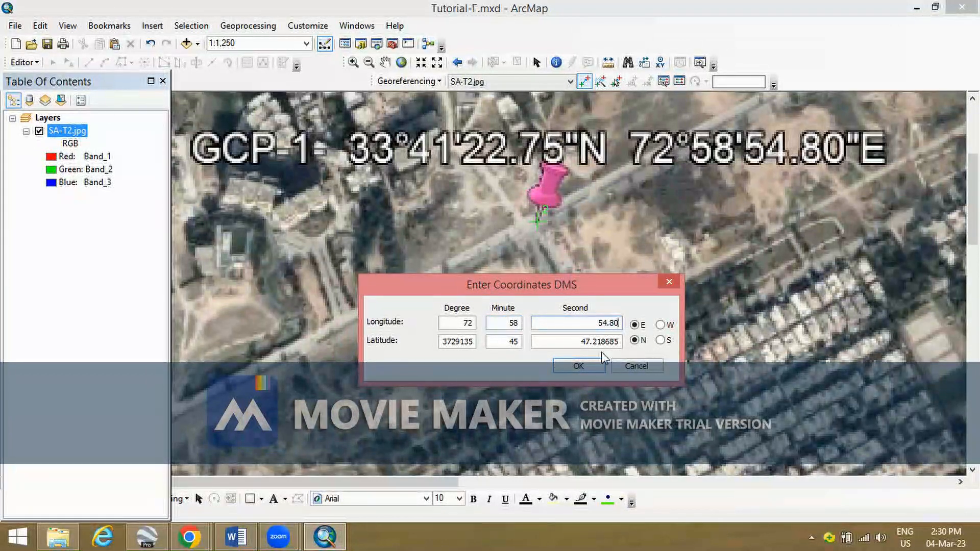
# Set the GCP-1 control point's latitude to 33° 41' 22.75" N and apply the coordinates
pyautogui.doubleClick(457, 341)
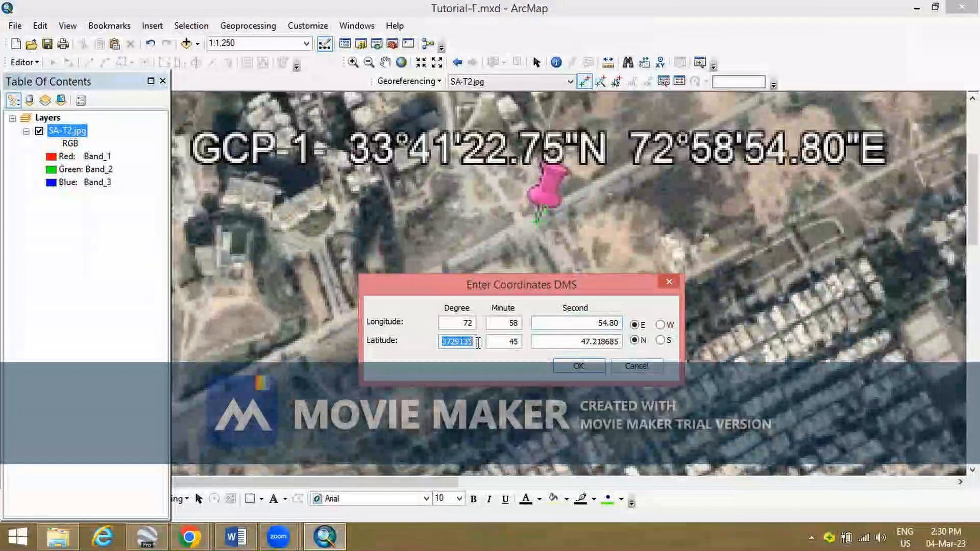
pyautogui.write('33')
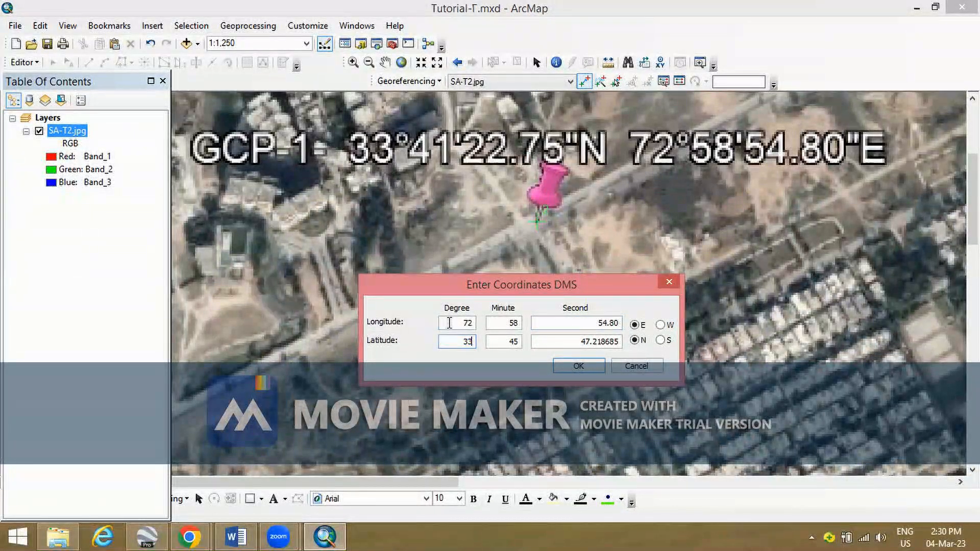
pyautogui.press('Tab')
pyautogui.moveTo(582, 341); pyautogui.dragTo(612, 340)
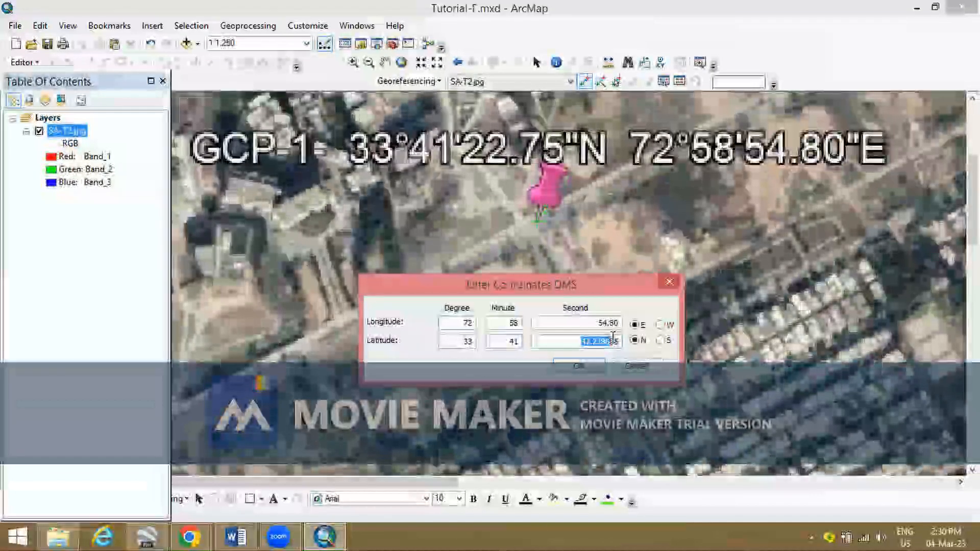
pyautogui.moveTo(614, 337); pyautogui.dragTo(620, 340)
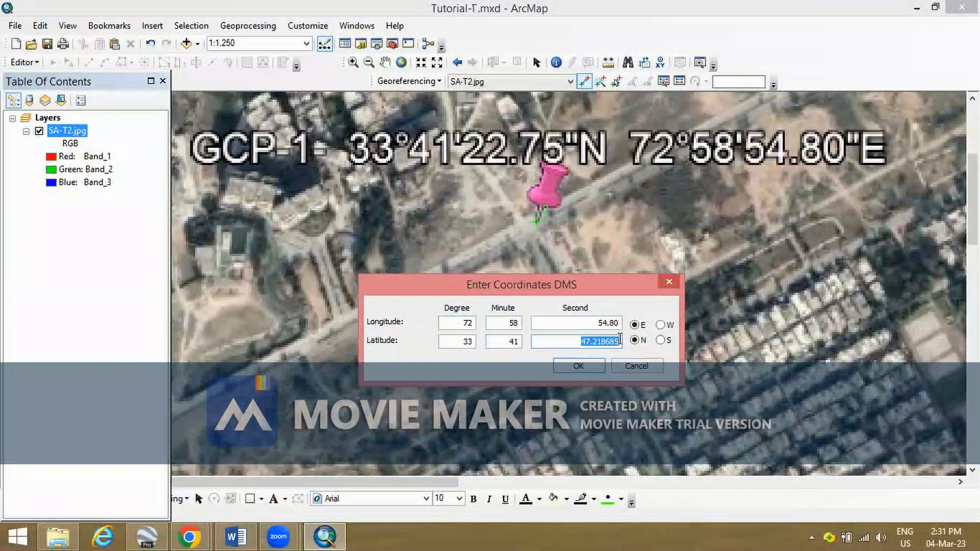
pyautogui.write('22.75')
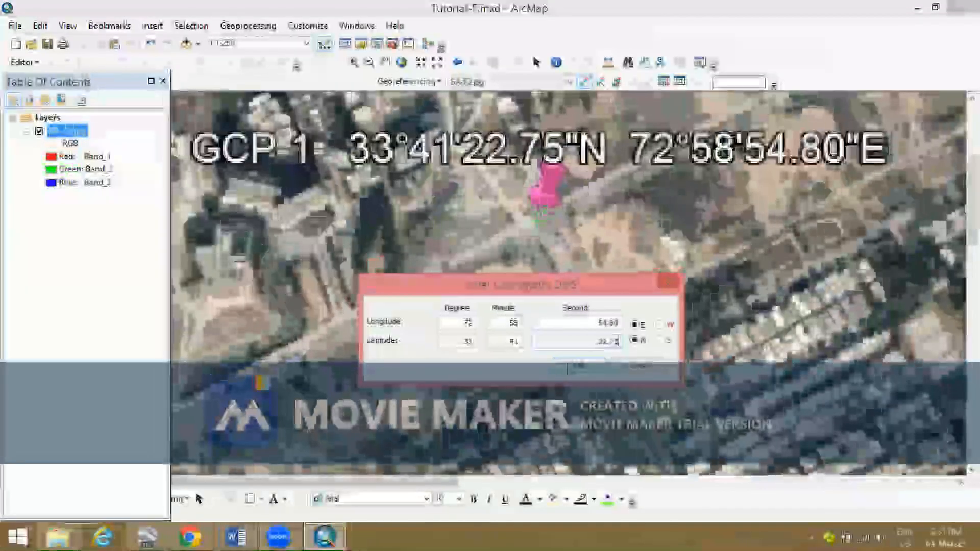
pyautogui.click(568, 365)
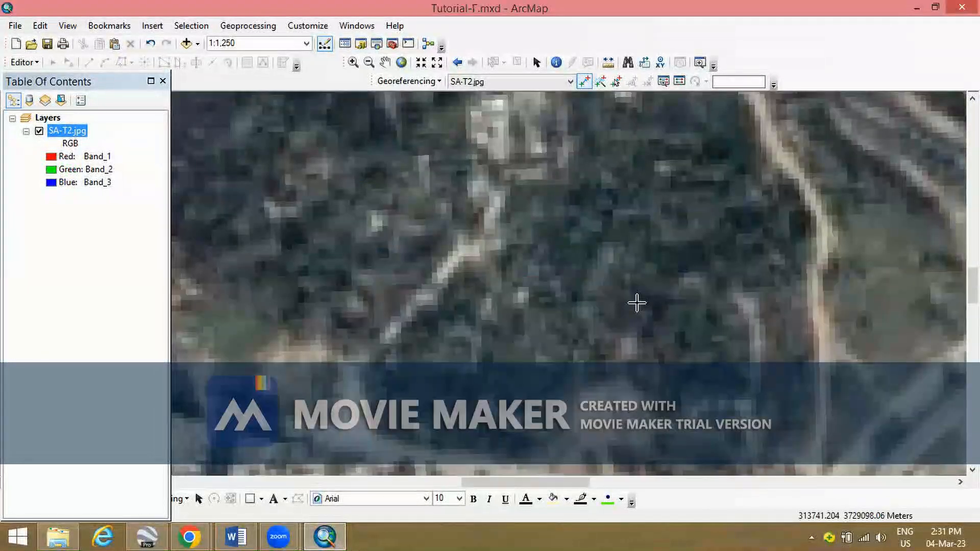
# Examine the whole SA-T2.jpg image and the locations of its labelled GCP pins
pyautogui.scroll(-3, 491, 200)
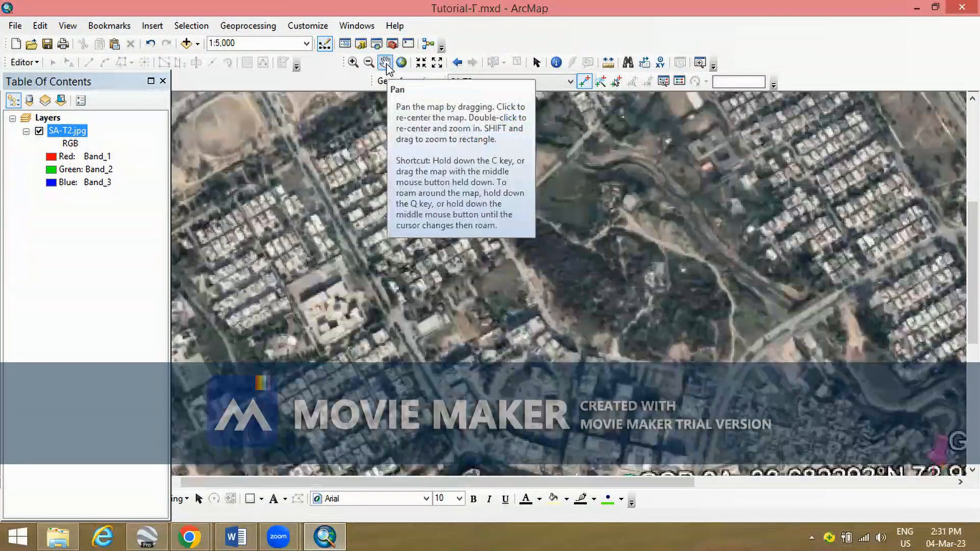
pyautogui.click(385, 62)
pyautogui.moveTo(672, 331); pyautogui.dragTo(654, 302)
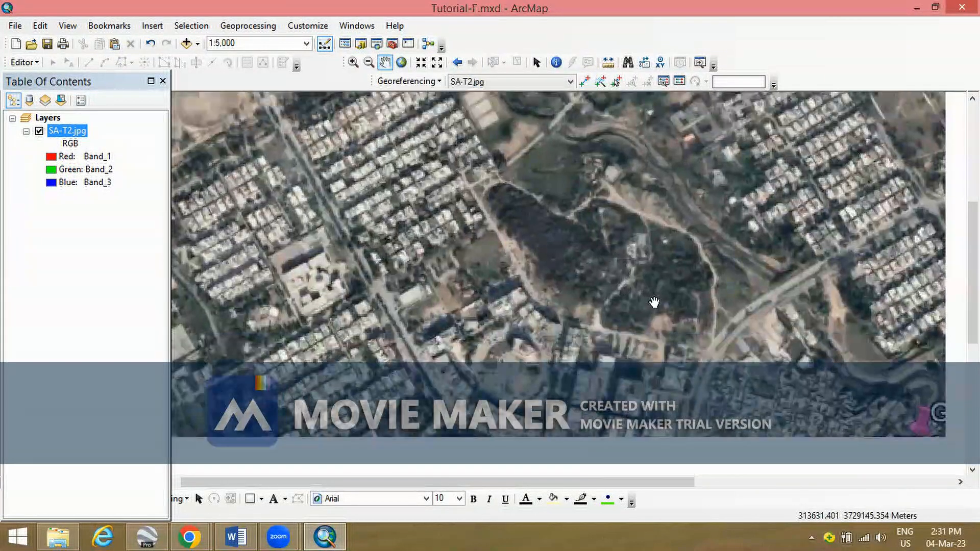
pyautogui.scroll(-3, 477, 275)
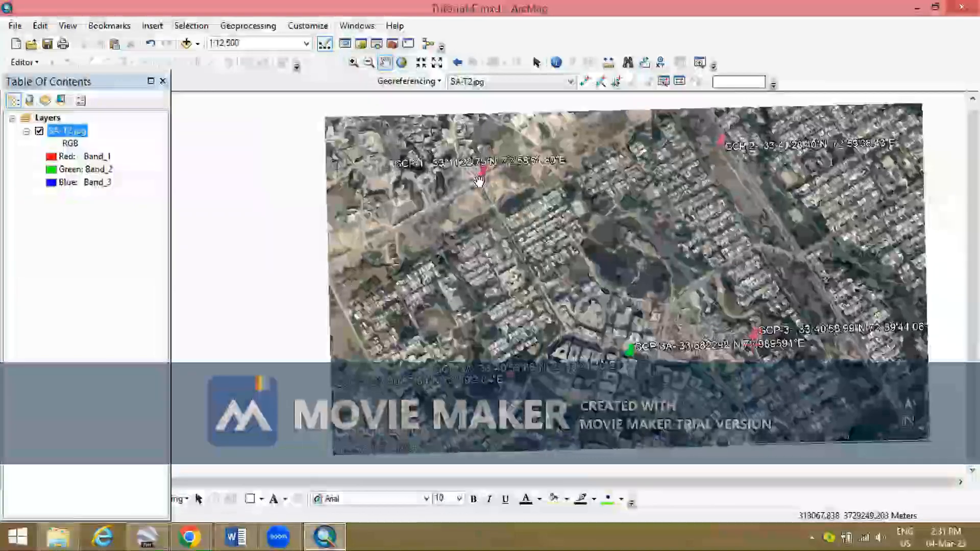
pyautogui.moveTo(757, 353); pyautogui.dragTo(643, 312)
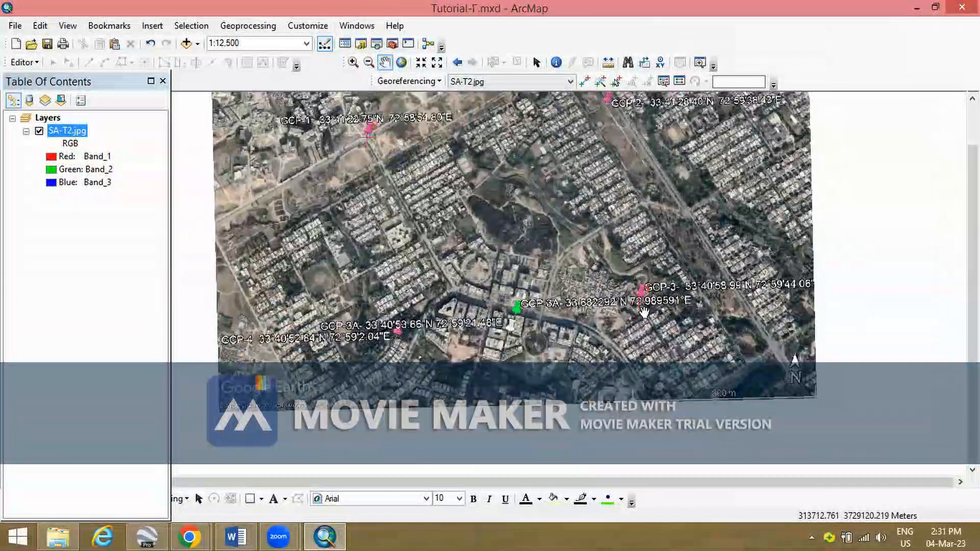
pyautogui.moveTo(577, 228); pyautogui.dragTo(608, 257)
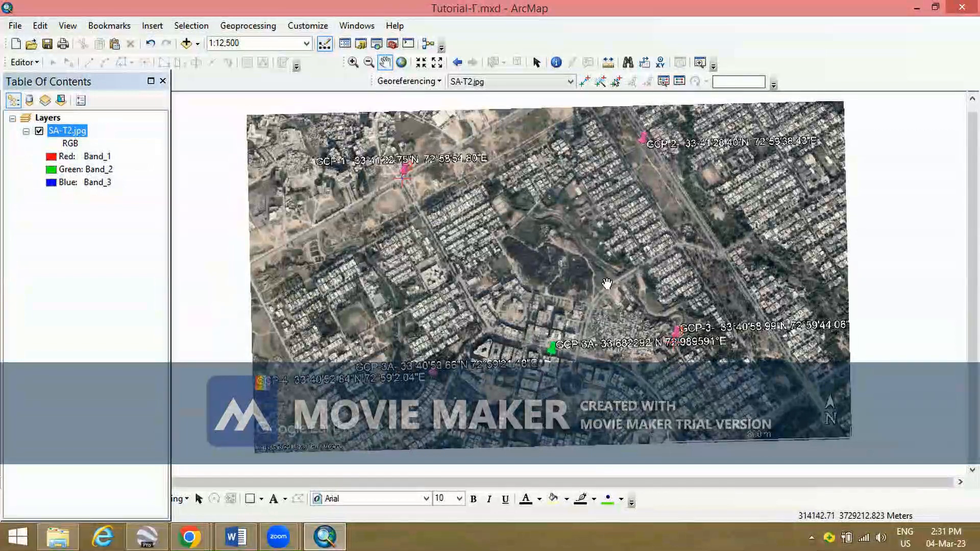
pyautogui.moveTo(579, 279); pyautogui.dragTo(647, 276)
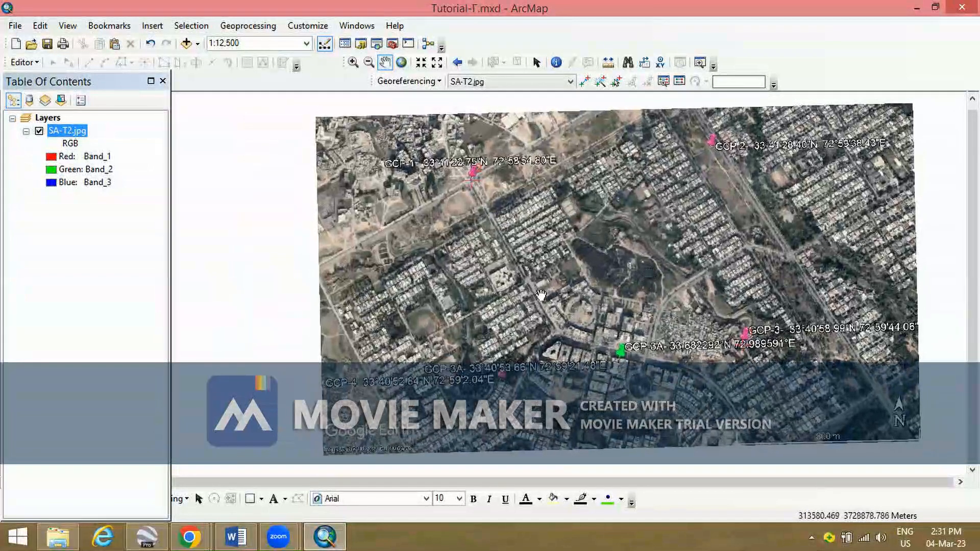
pyautogui.moveTo(658, 263); pyautogui.dragTo(606, 262)
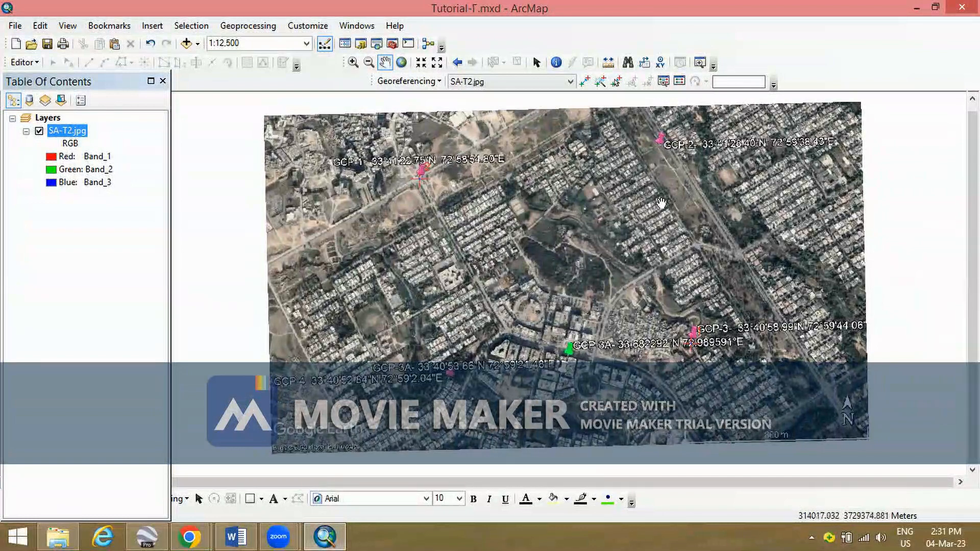
pyautogui.moveTo(661, 187); pyautogui.dragTo(638, 243)
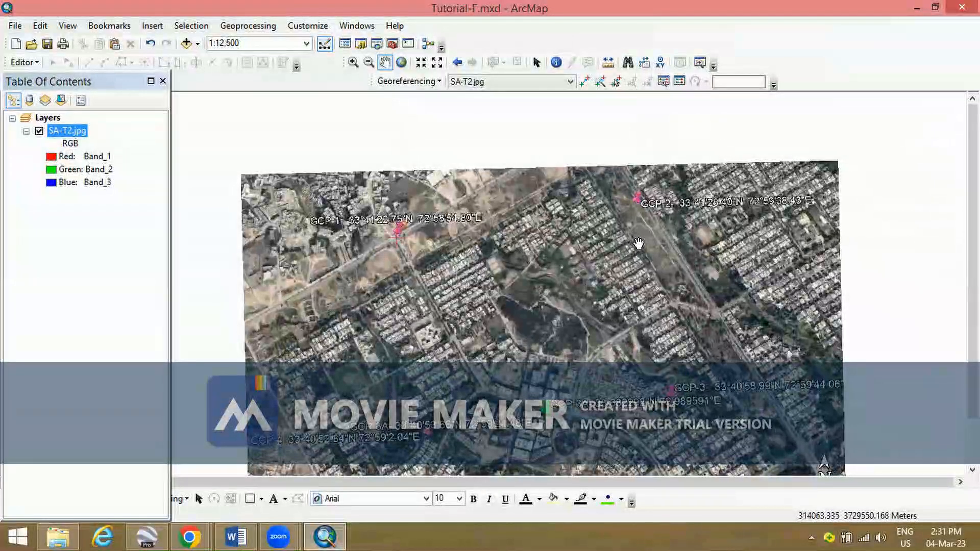
# Place a control point at the tip of the pink GCP-2 pin and open its DMS coordinate entry
pyautogui.moveTo(625, 276); pyautogui.dragTo(641, 290)
pyautogui.scroll(-5, 689, 232)
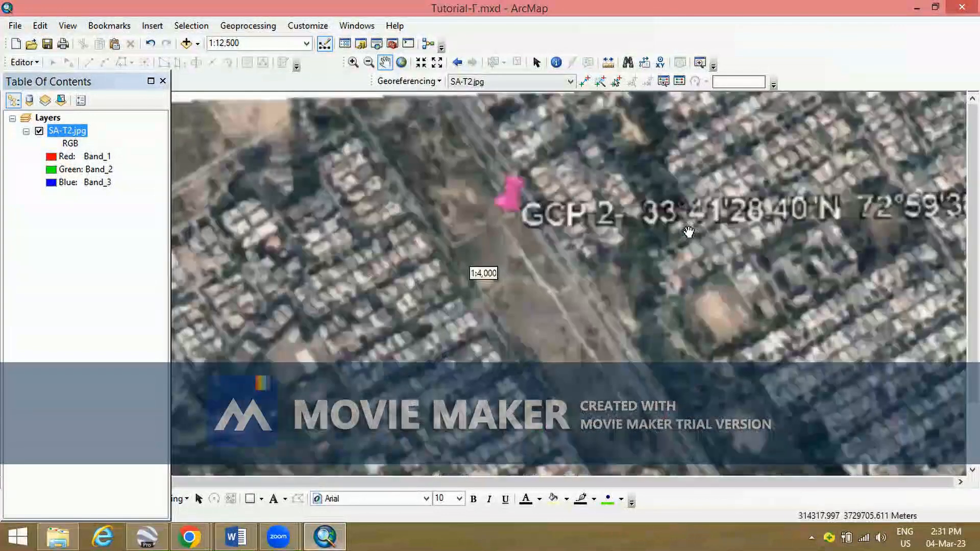
pyautogui.scroll(-1, 689, 232)
pyautogui.moveTo(797, 240); pyautogui.dragTo(621, 199)
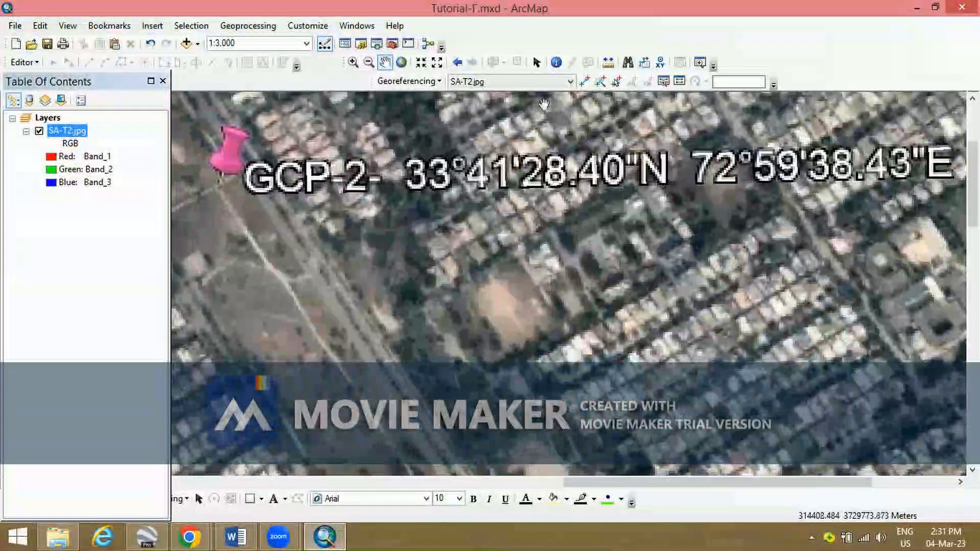
pyautogui.click(583, 82)
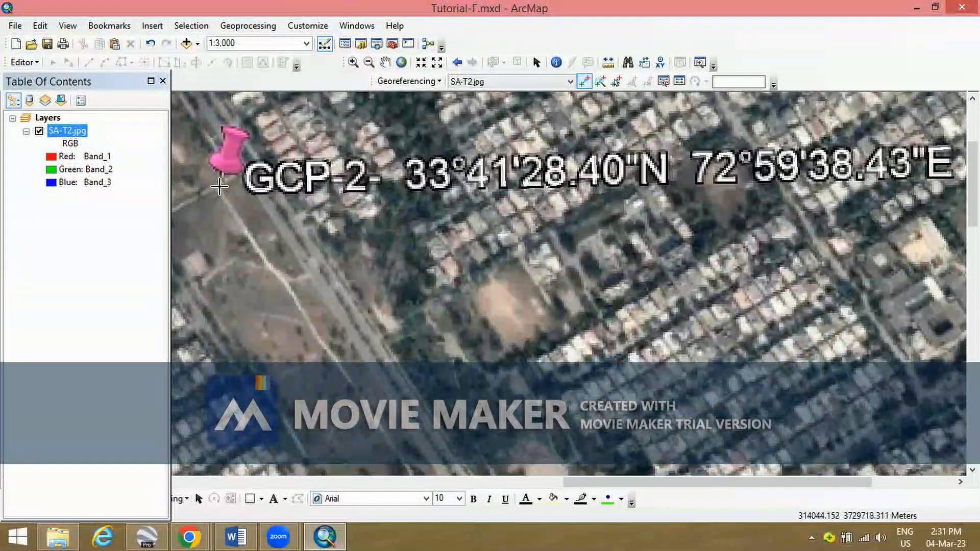
pyautogui.click(219, 187)
pyautogui.rightClick(220, 189)
pyautogui.click(257, 214)
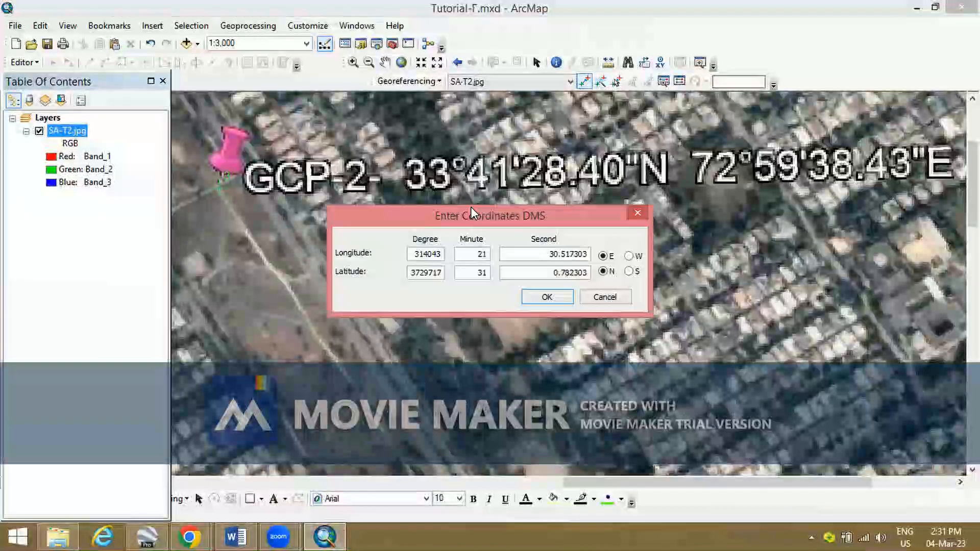
# Set the GCP-2 control point's DMS longitude to 72° 59' 38.43" E
pyautogui.moveTo(464, 217); pyautogui.dragTo(435, 288)
pyautogui.doubleClick(384, 327)
pyautogui.write('73')
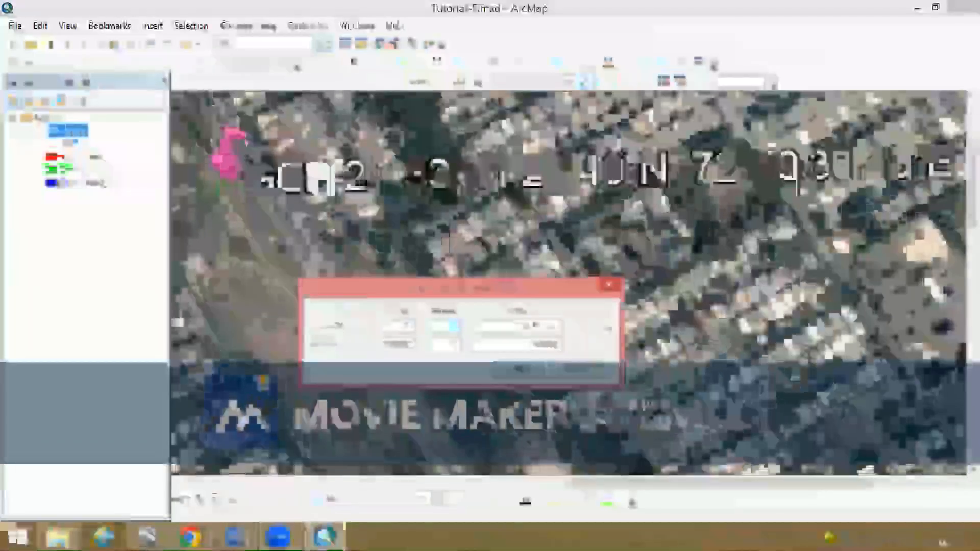
pyautogui.write('59')
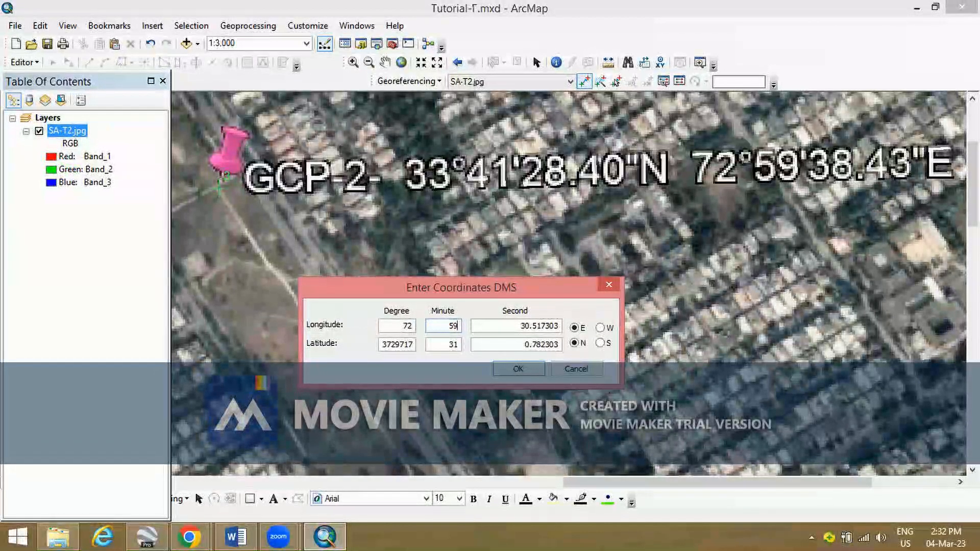
pyautogui.moveTo(520, 325); pyautogui.dragTo(551, 324)
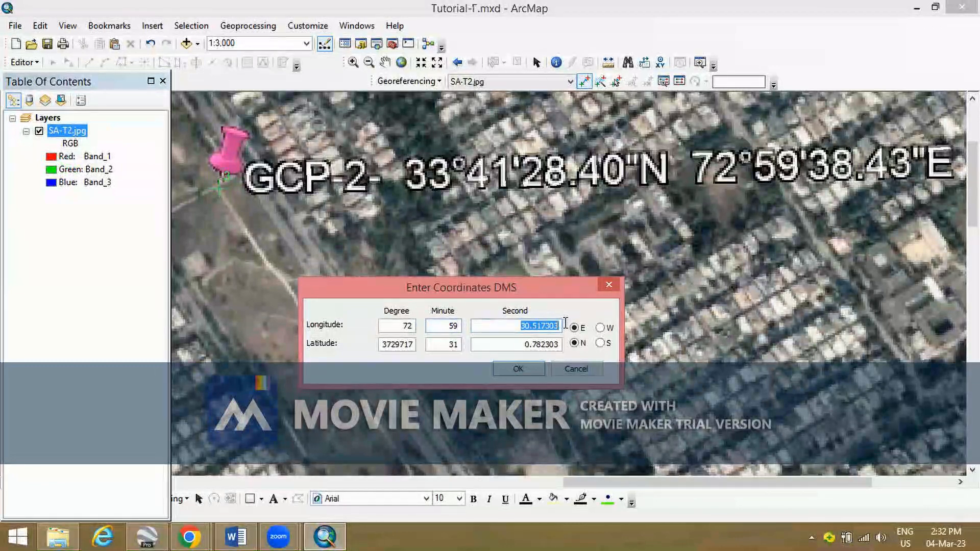
pyautogui.write('38.')
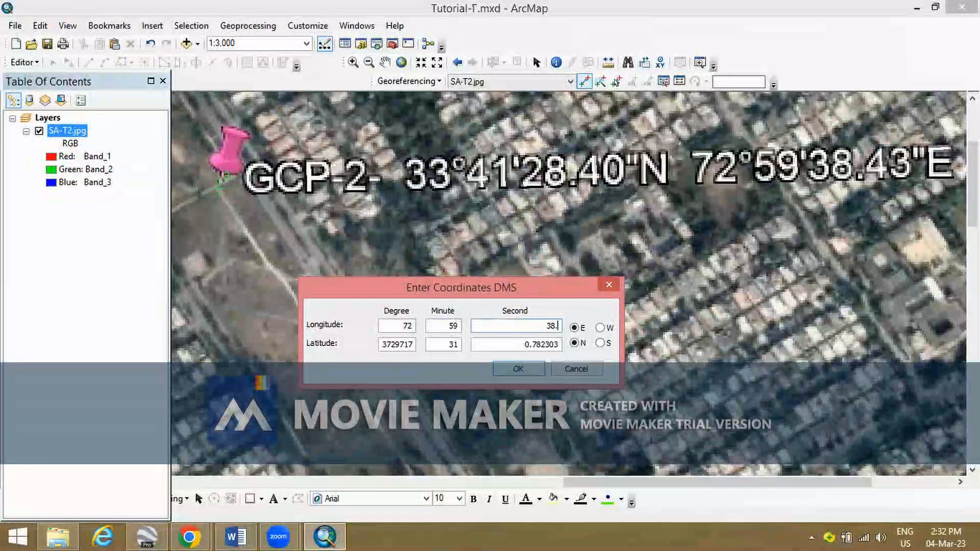
pyautogui.write('43')
# Set the GCP-2 control point's latitude to 33° 41' 28.40" N and apply the coordinates
pyautogui.moveTo(383, 345); pyautogui.dragTo(414, 345)
pyautogui.write('33')
pyautogui.moveTo(439, 345); pyautogui.dragTo(474, 347)
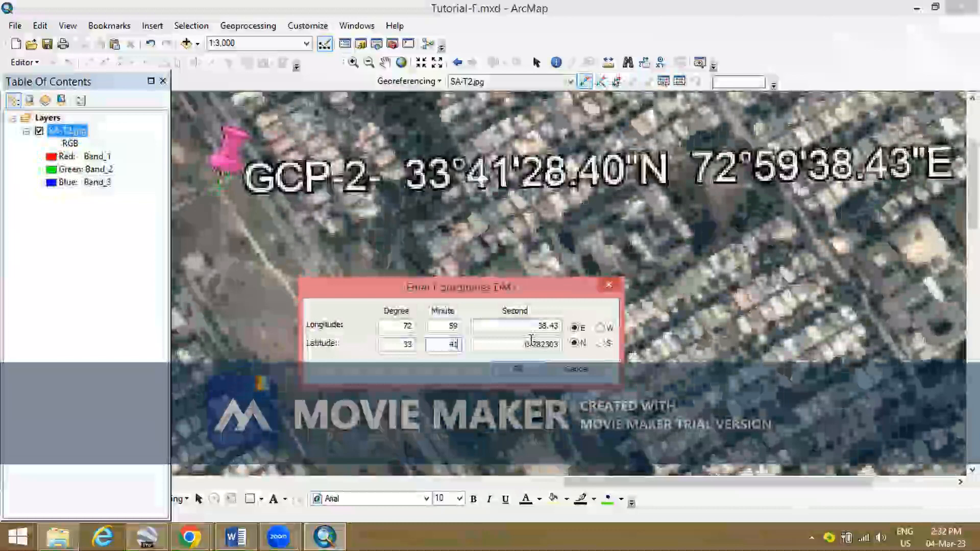
pyautogui.click(531, 344)
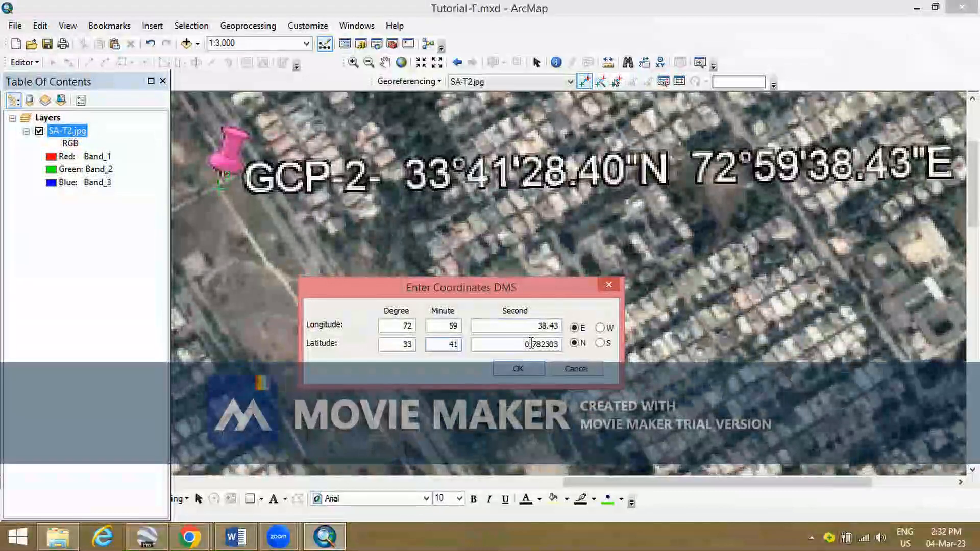
pyautogui.moveTo(524, 344); pyautogui.dragTo(558, 344)
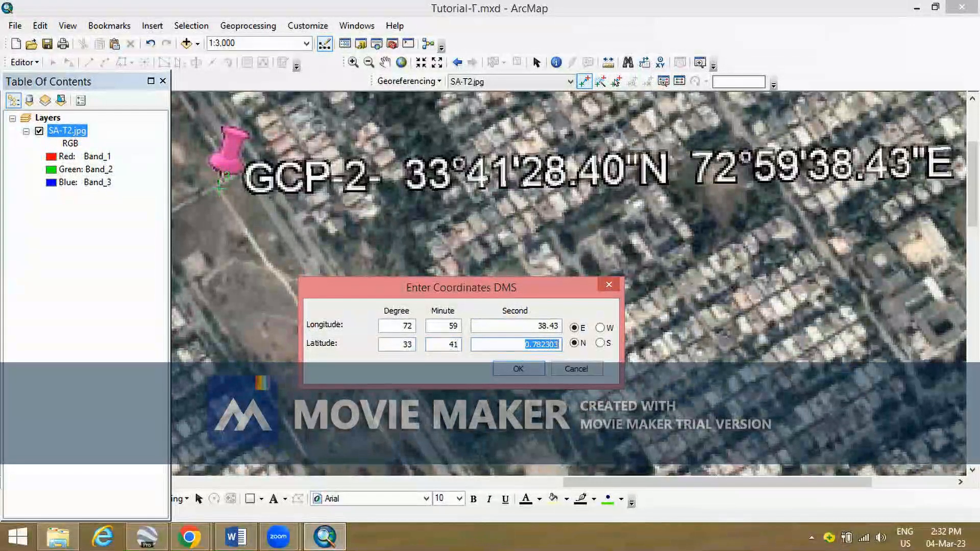
pyautogui.write('28.40')
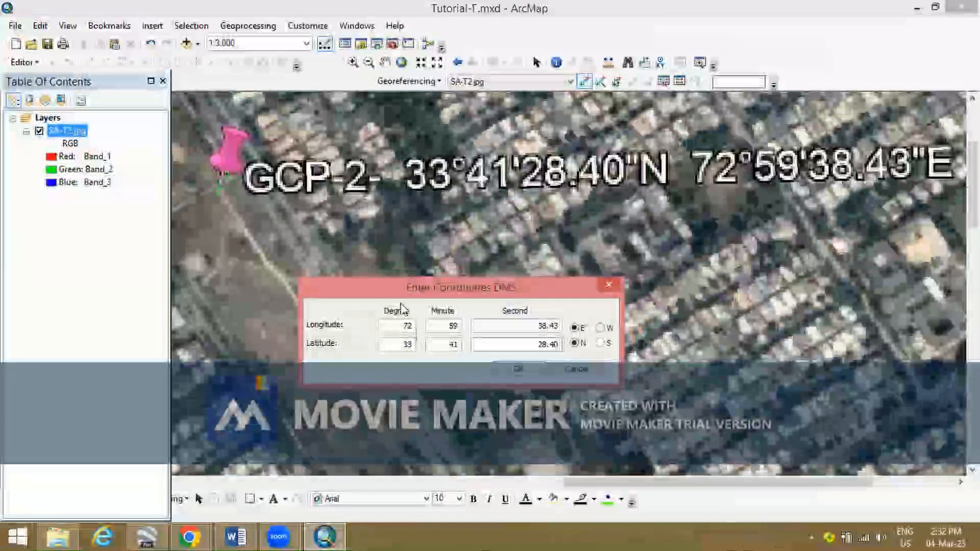
pyautogui.click(528, 376)
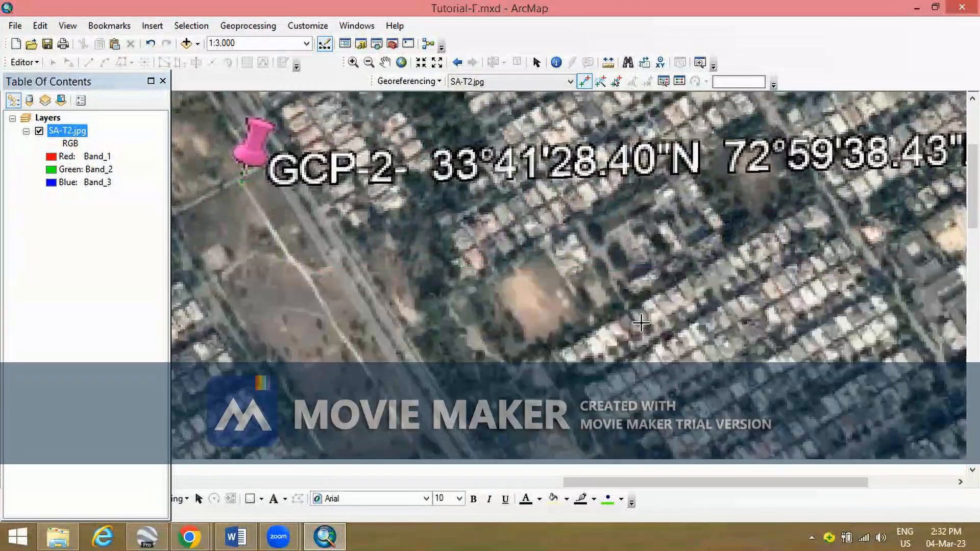
# Examine the overlapping GCP-4 and GCP-3A labels and their pin in the southwest part of the image
pyautogui.scroll(5, 641, 322)
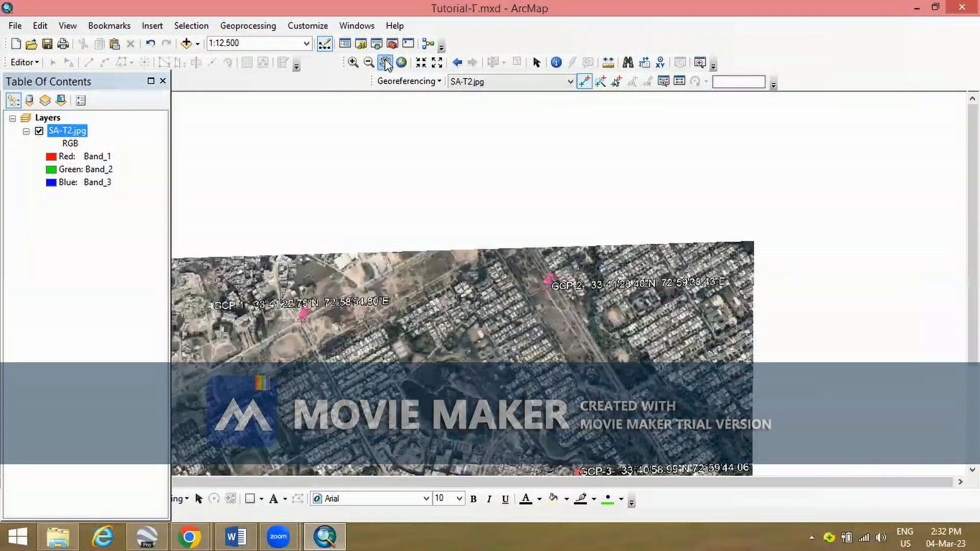
pyautogui.click(385, 62)
pyautogui.scroll(-5, 489, 337)
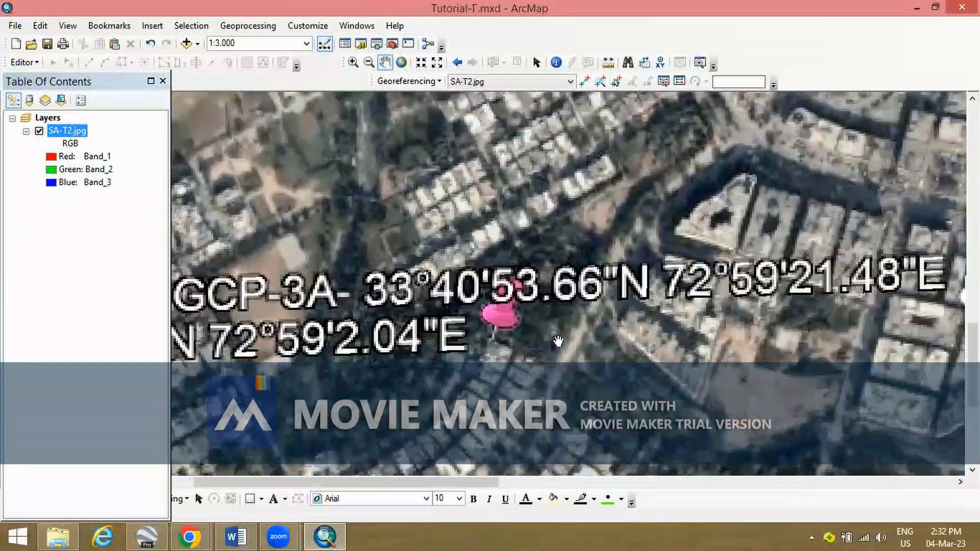
pyautogui.scroll(1, 584, 309)
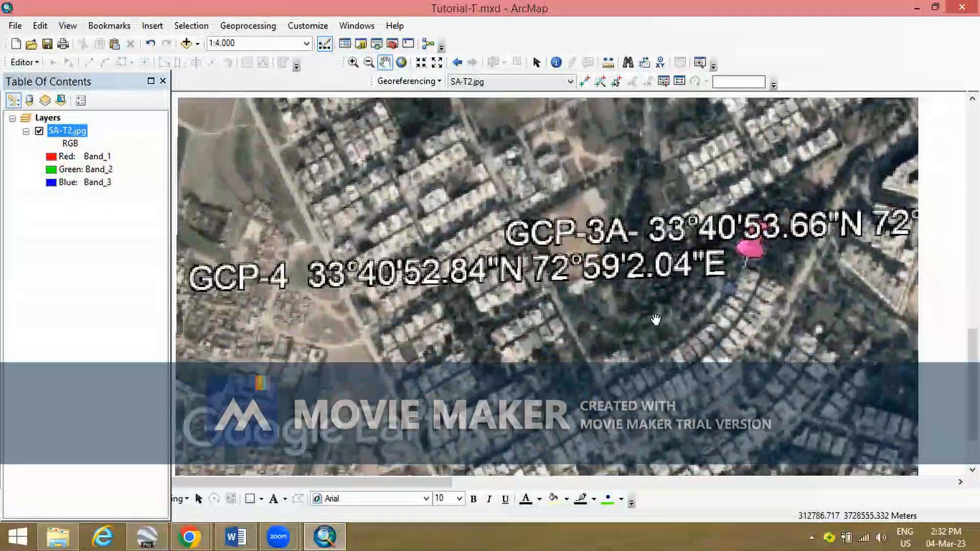
pyautogui.moveTo(673, 320); pyautogui.dragTo(662, 321)
pyautogui.moveTo(586, 354); pyautogui.dragTo(654, 296)
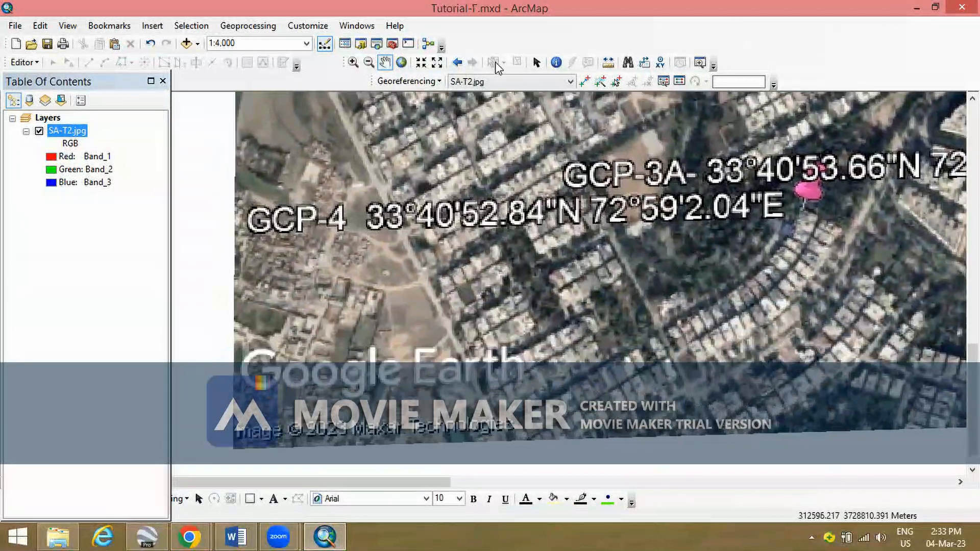
pyautogui.click(353, 63)
pyautogui.moveTo(219, 143); pyautogui.dragTo(889, 259)
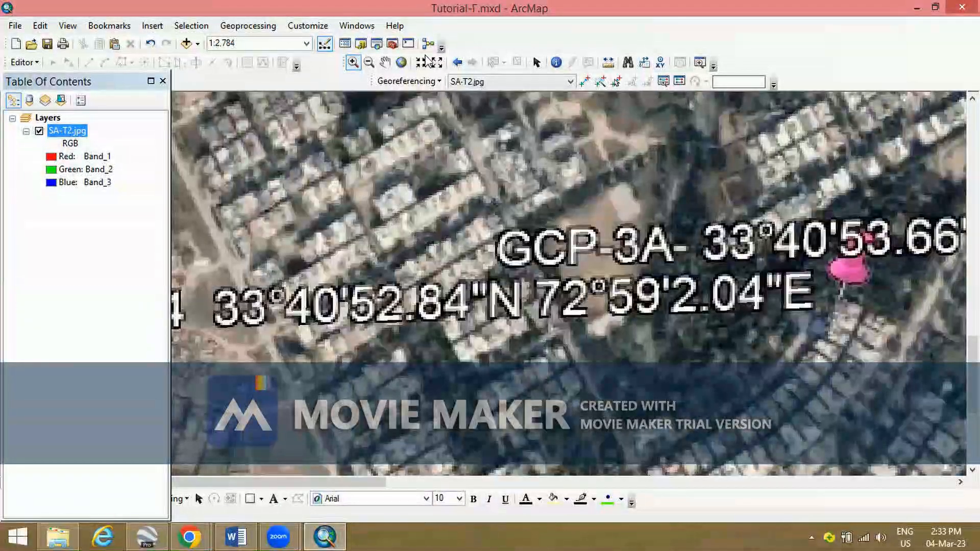
# Place a control point at the tip of the pink pin beside the GCP-4 and GCP-3A labels and open its DMS coordinate entry
pyautogui.click(385, 62)
pyautogui.moveTo(489, 236); pyautogui.dragTo(521, 167)
pyautogui.moveTo(592, 240); pyautogui.dragTo(570, 225)
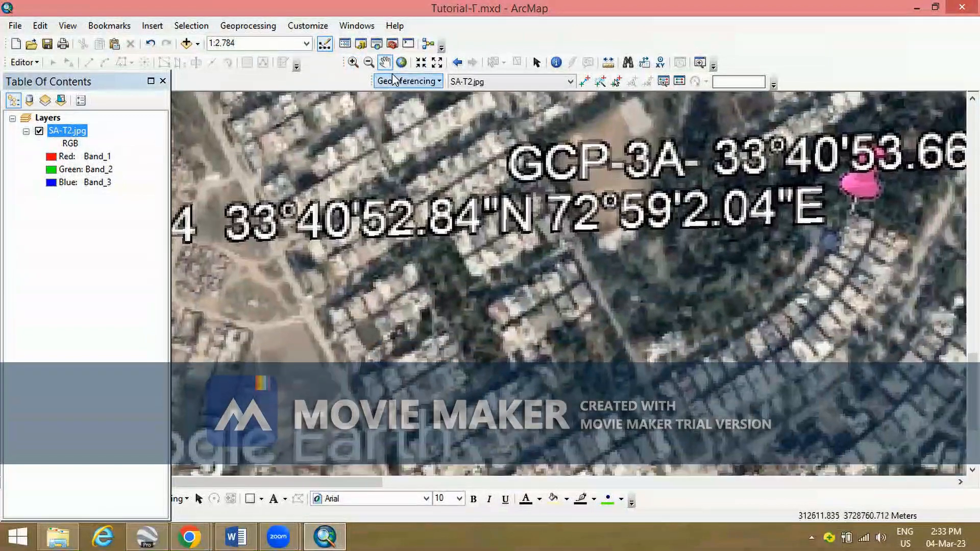
pyautogui.click(584, 82)
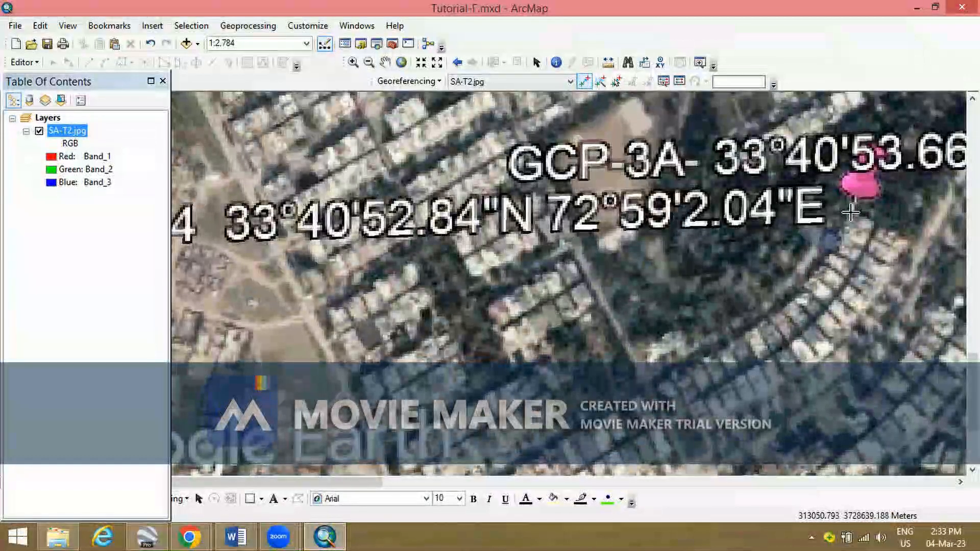
pyautogui.click(849, 210)
pyautogui.rightClick(849, 212)
pyautogui.click(869, 239)
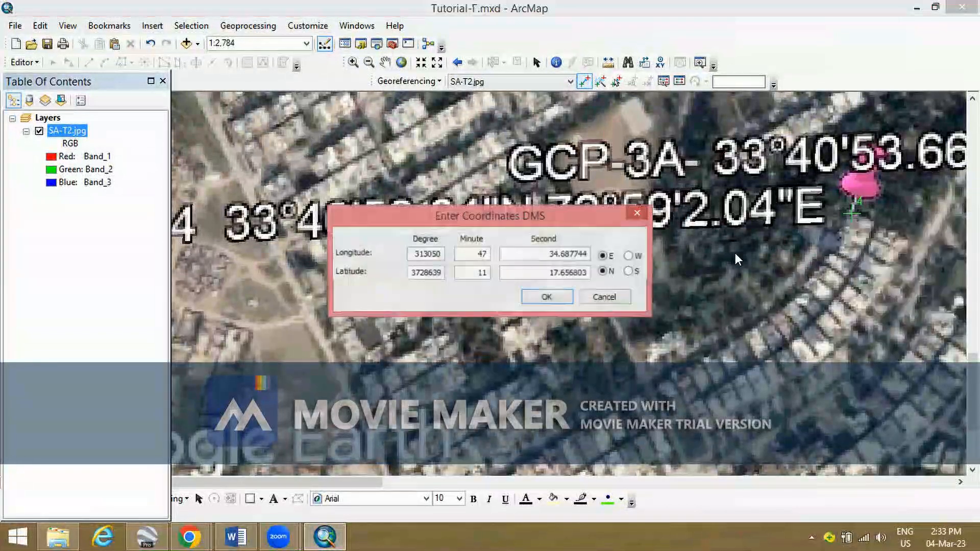
# Cancel the DMS coordinate entry and reopen it for the control point at the pink pin beside the GCP-4 label
pyautogui.moveTo(568, 219); pyautogui.dragTo(625, 301)
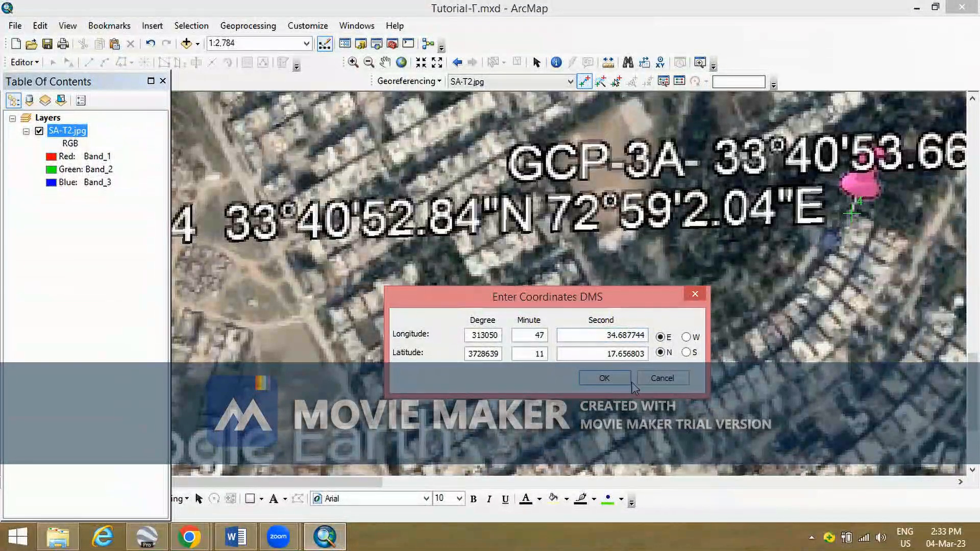
pyautogui.click(648, 381)
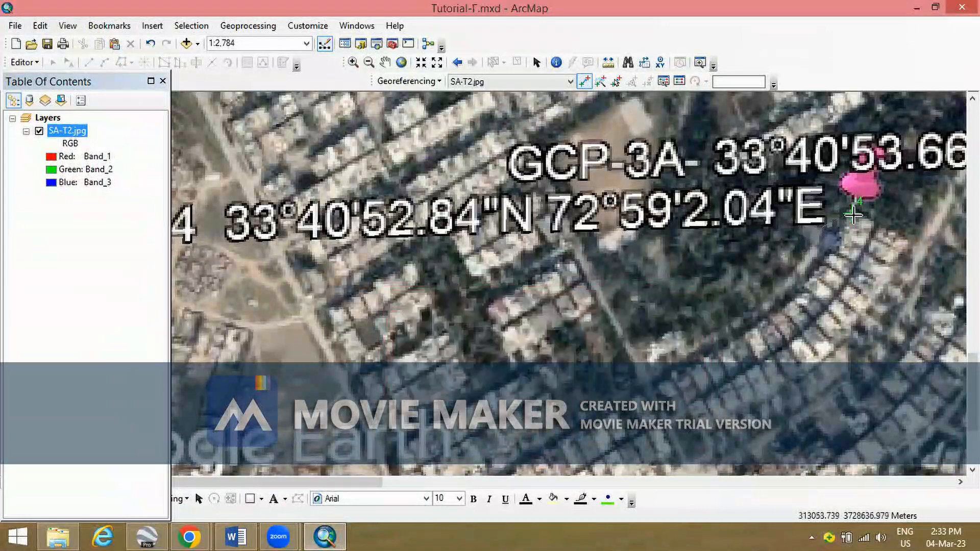
pyautogui.rightClick(852, 212)
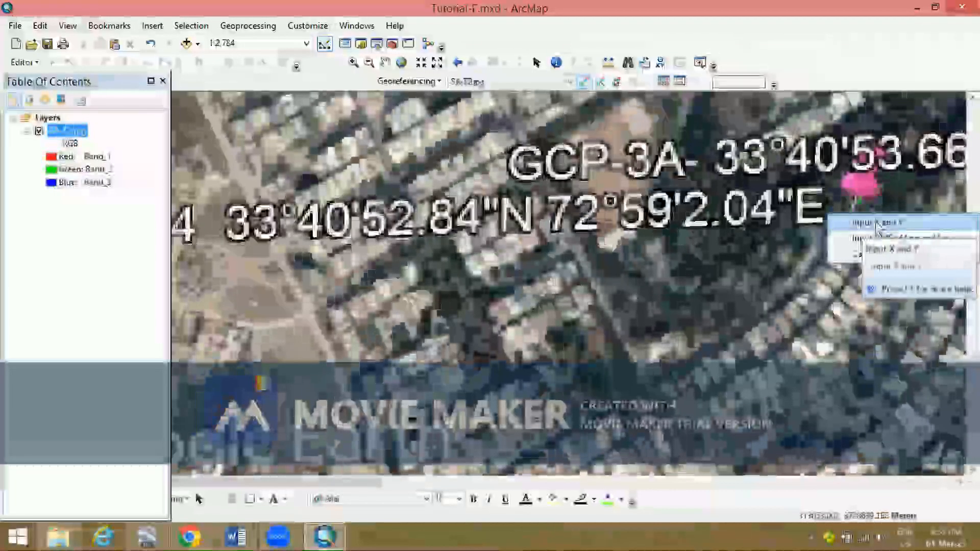
pyautogui.click(870, 239)
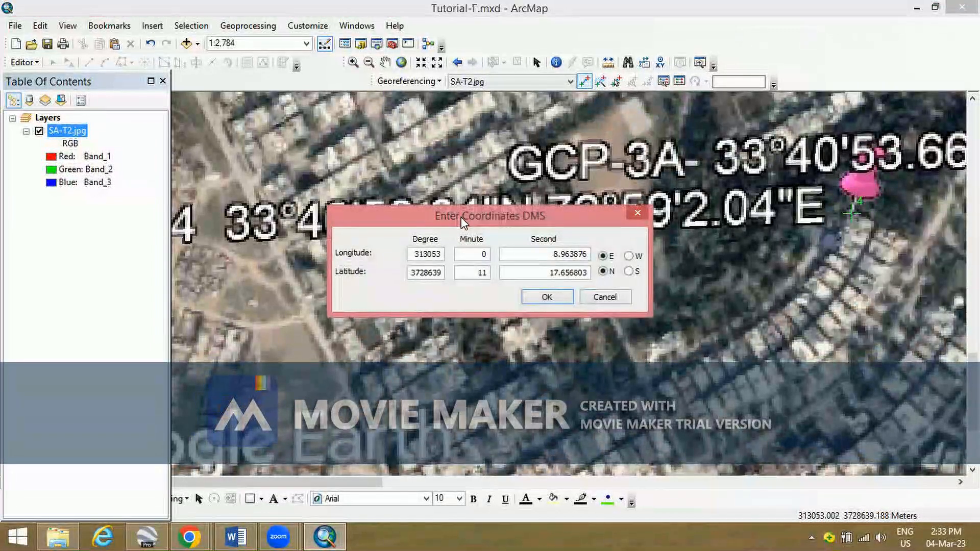
pyautogui.moveTo(461, 217); pyautogui.dragTo(501, 293)
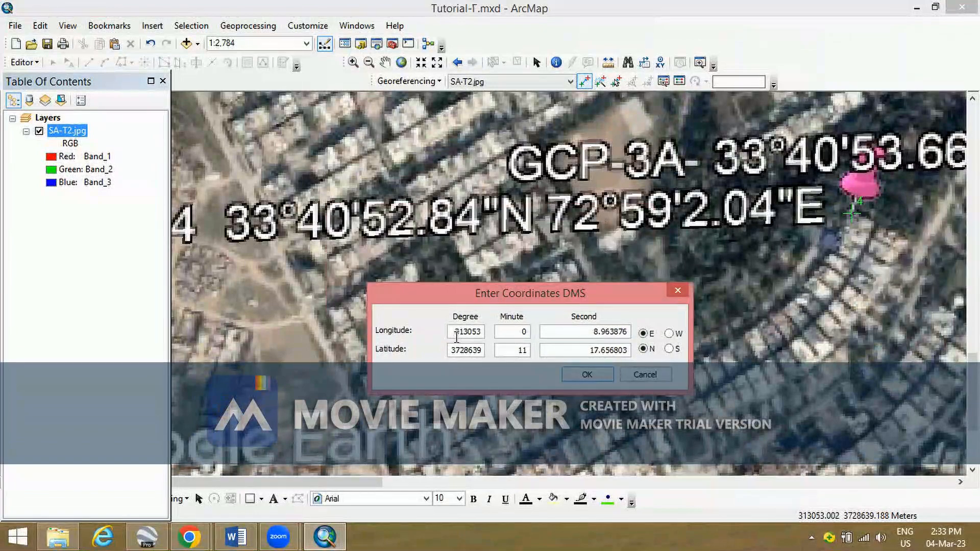
# Set the GCP-4 control point's DMS longitude to 72° 59' 2.04" E
pyautogui.moveTo(452, 332); pyautogui.dragTo(500, 329)
pyautogui.write('72')
pyautogui.moveTo(520, 328); pyautogui.dragTo(531, 334)
pyautogui.write('59')
pyautogui.moveTo(594, 334); pyautogui.dragTo(631, 333)
pyautogui.write('2.')
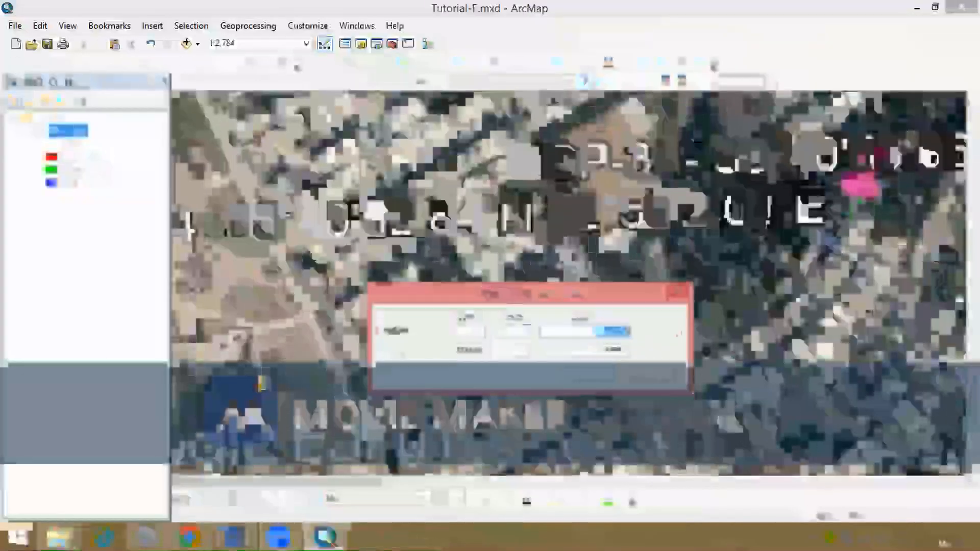
pyautogui.write('04')
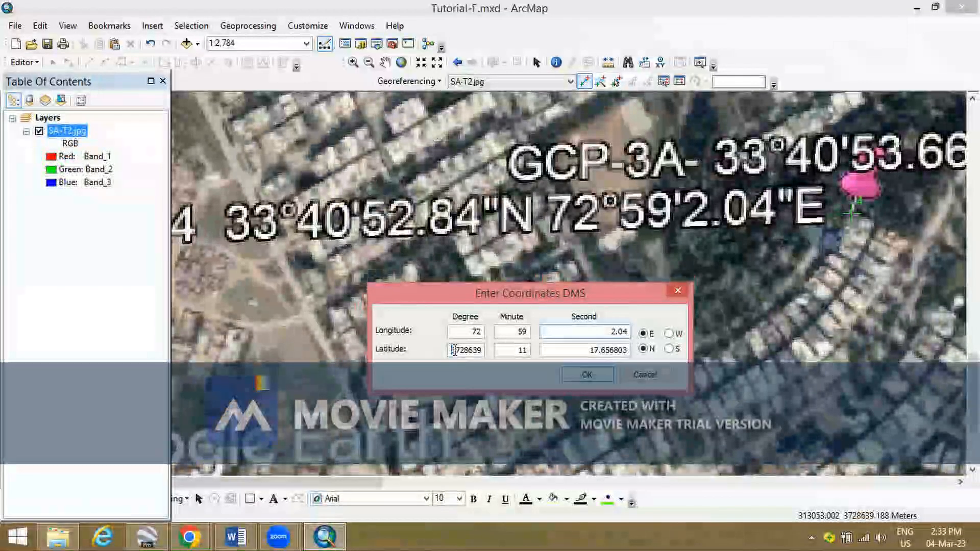
# Set the GCP-4 control point's latitude to 33° 40' 52.84" N and apply the coordinates
pyautogui.doubleClick(488, 350)
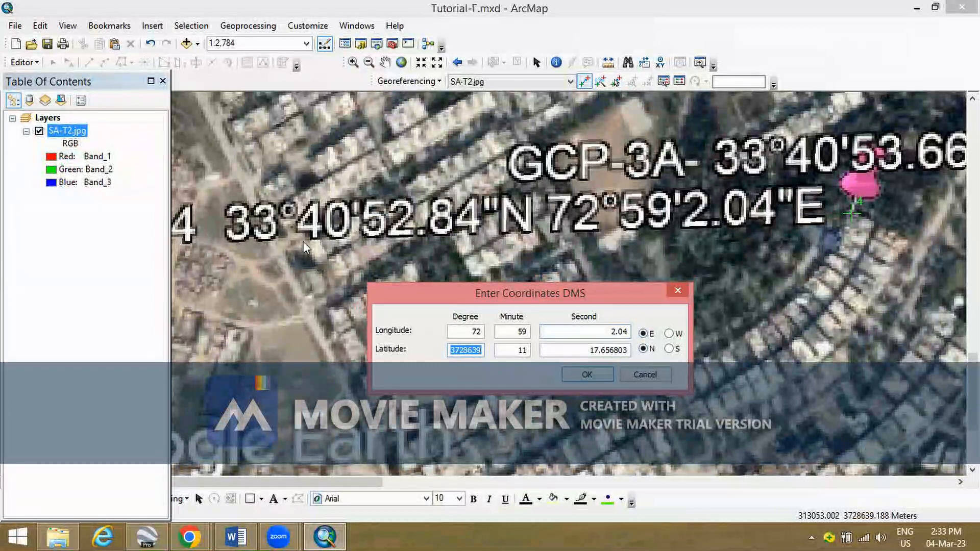
pyautogui.write('33')
pyautogui.doubleClick(526, 350)
pyautogui.write('40')
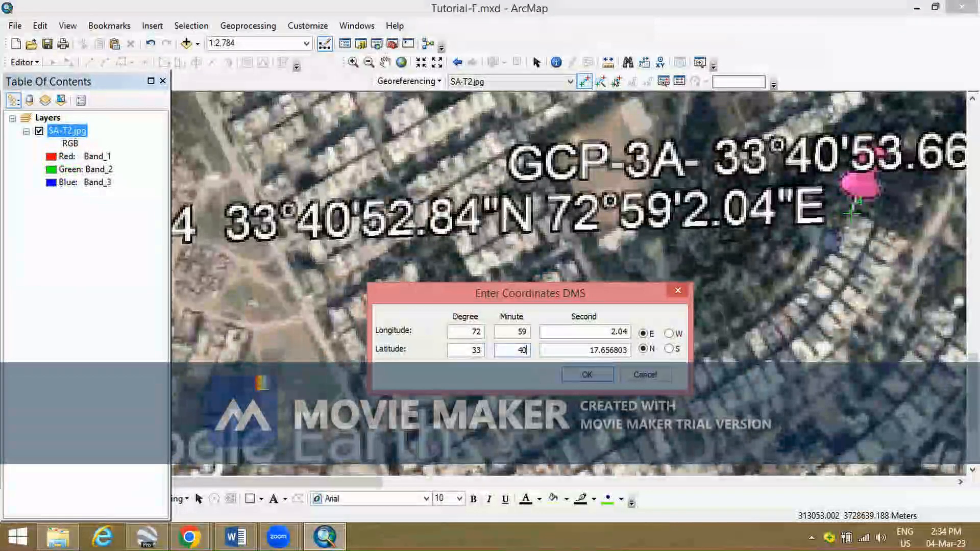
pyautogui.doubleClick(586, 348)
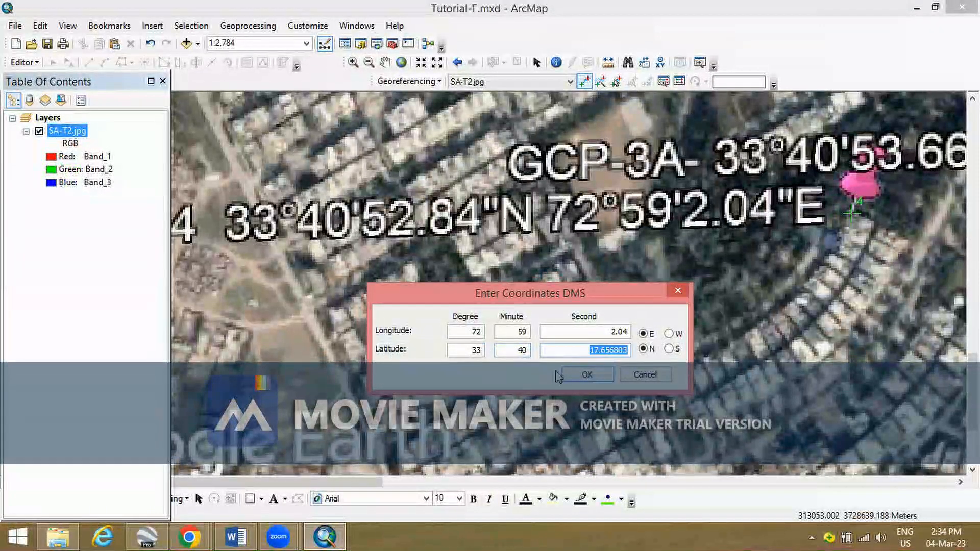
pyautogui.write('52.84')
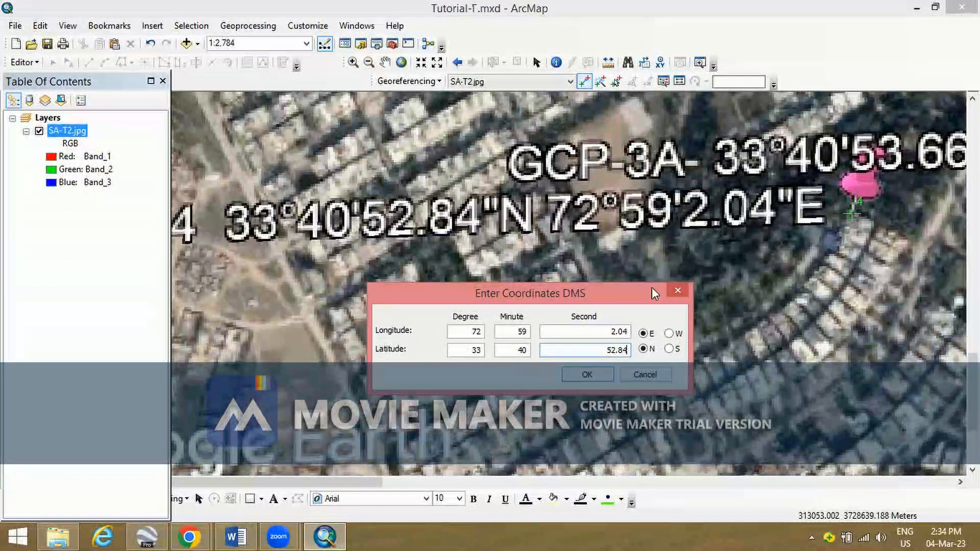
pyautogui.click(587, 375)
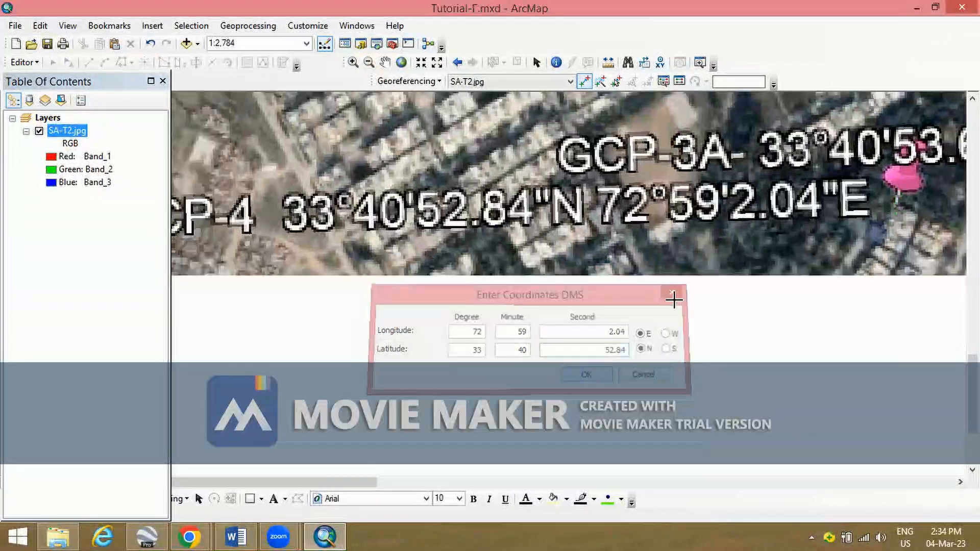
# Examine the whole georeferenced image and the placement of its four control points
pyautogui.scroll(-5, 681, 302)
pyautogui.click(385, 63)
pyautogui.moveTo(582, 254); pyautogui.dragTo(352, 315)
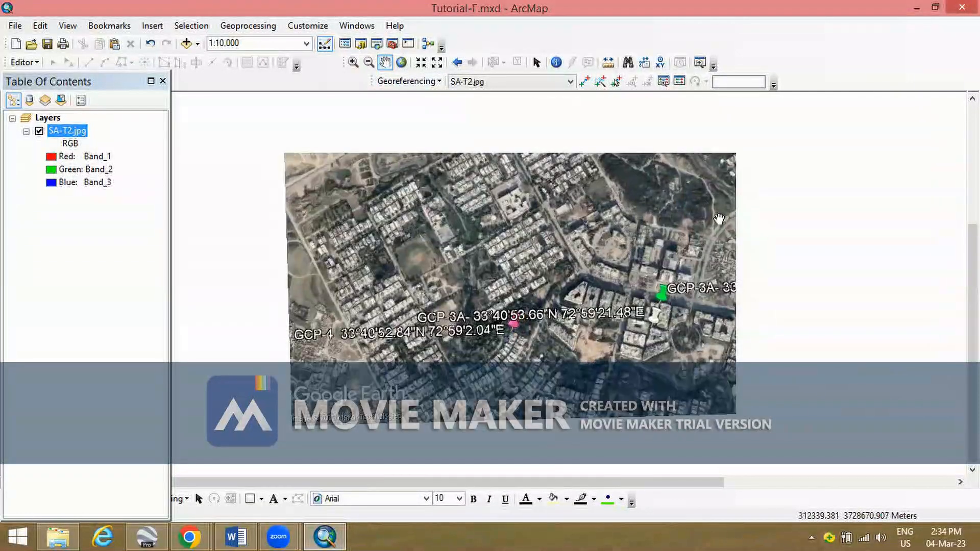
pyautogui.moveTo(676, 233); pyautogui.dragTo(602, 281)
pyautogui.scroll(-2, 667, 265)
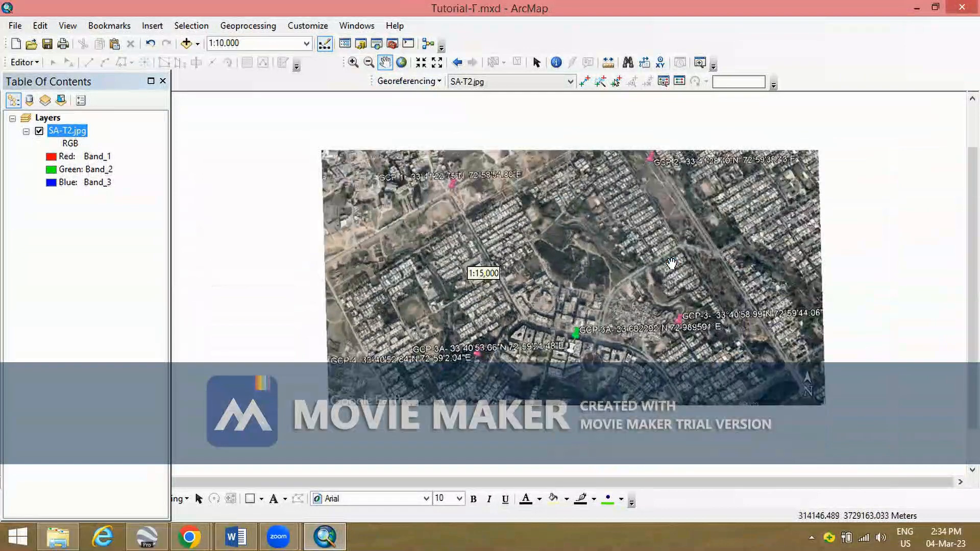
pyautogui.scroll(1, 648, 263)
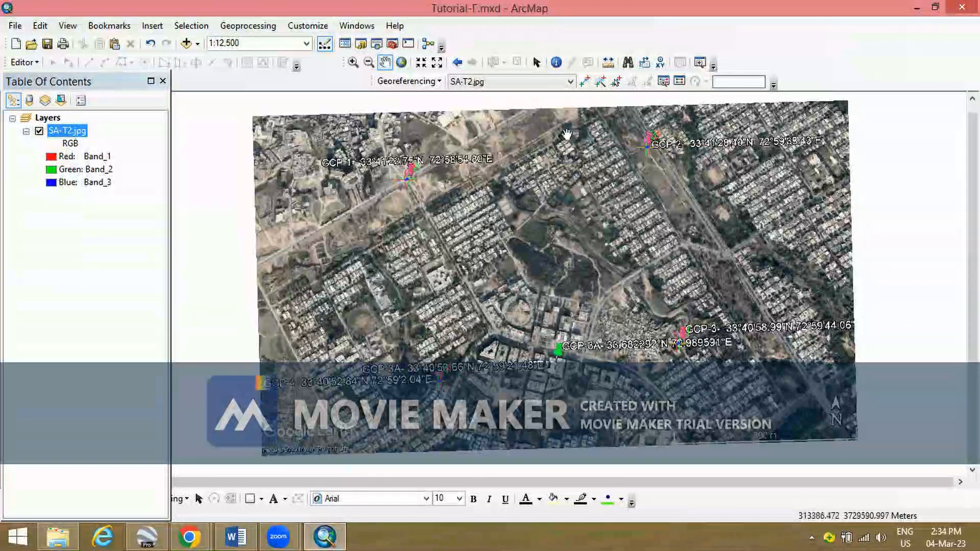
pyautogui.moveTo(688, 290); pyautogui.dragTo(684, 312)
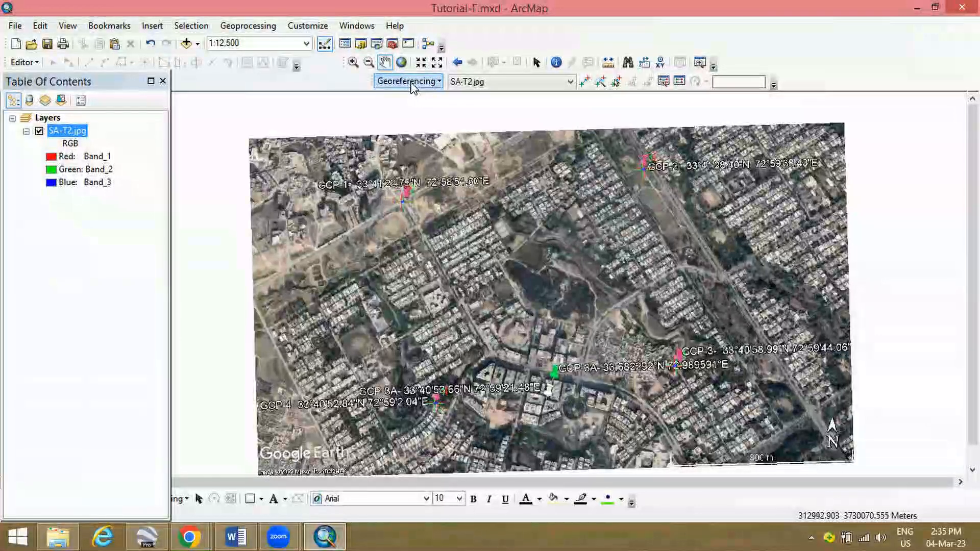
# Start rectifying SA-T2.jpg and check the output location for the new raster
pyautogui.click(412, 82)
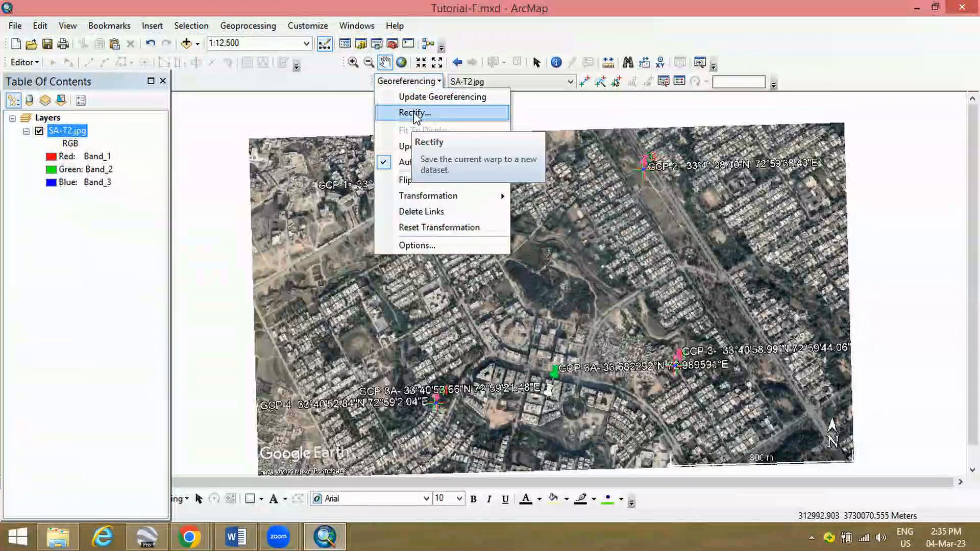
pyautogui.click(416, 114)
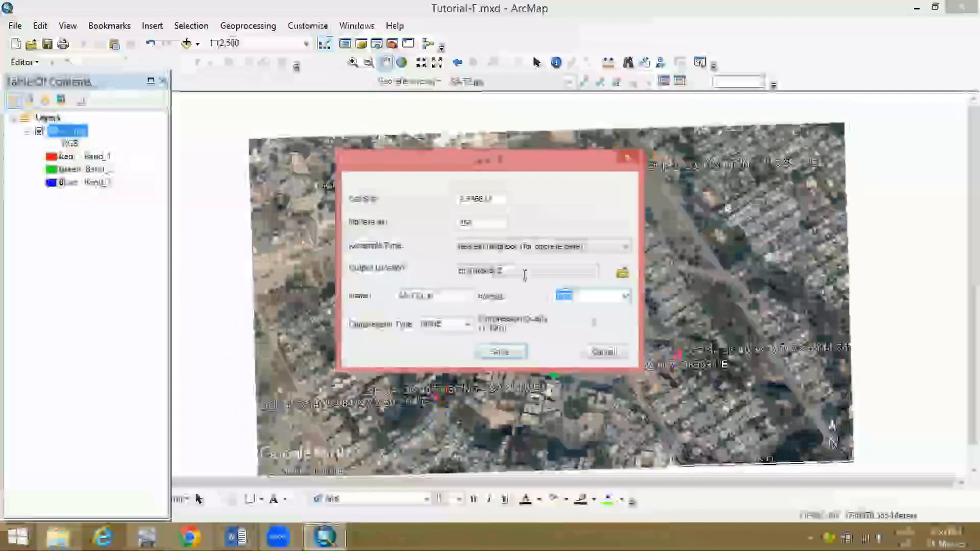
pyautogui.click(512, 272)
pyautogui.moveTo(470, 274); pyautogui.dragTo(602, 275)
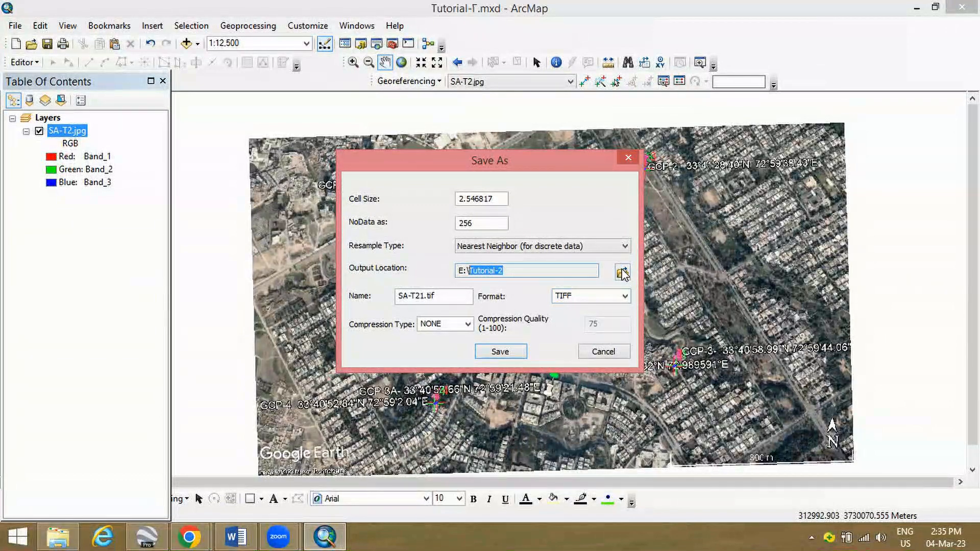
pyautogui.click(590, 268)
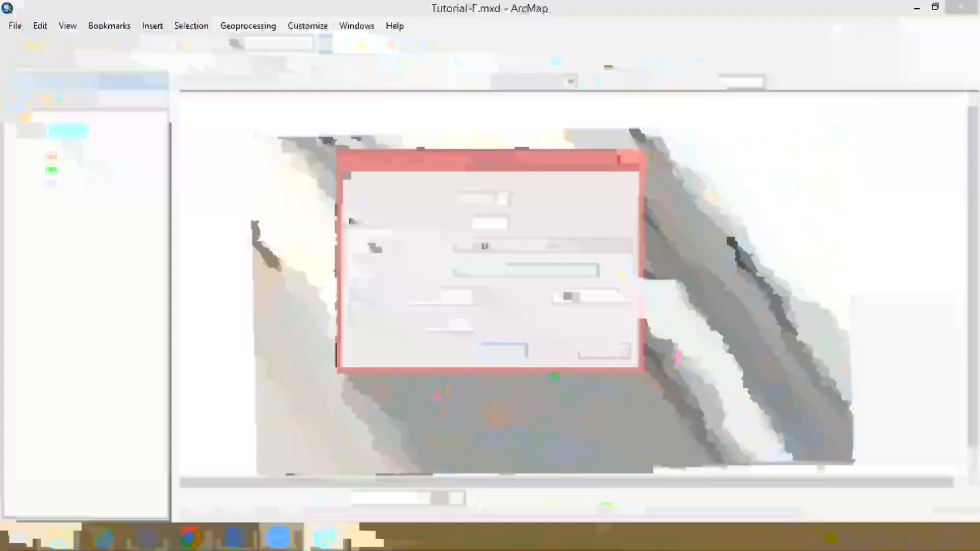
pyautogui.click(623, 273)
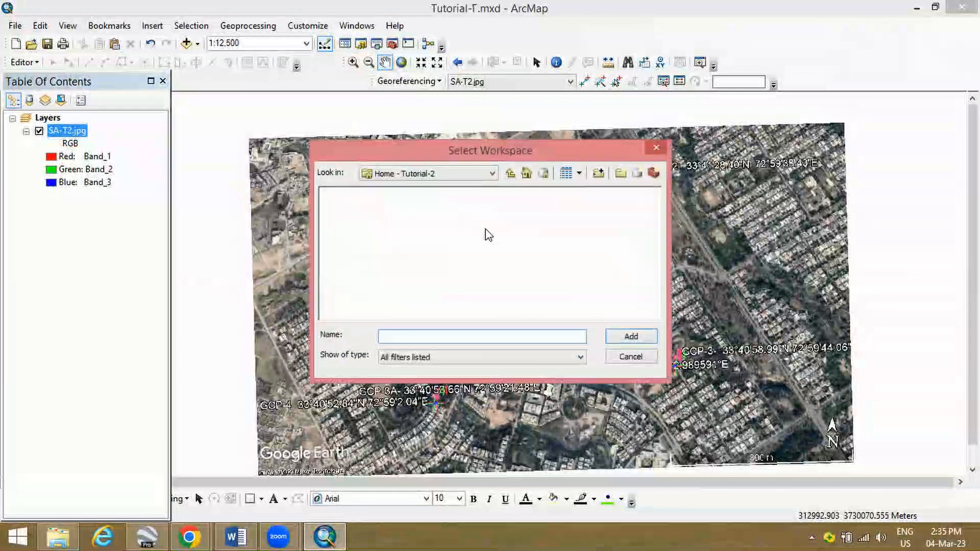
pyautogui.click(487, 175)
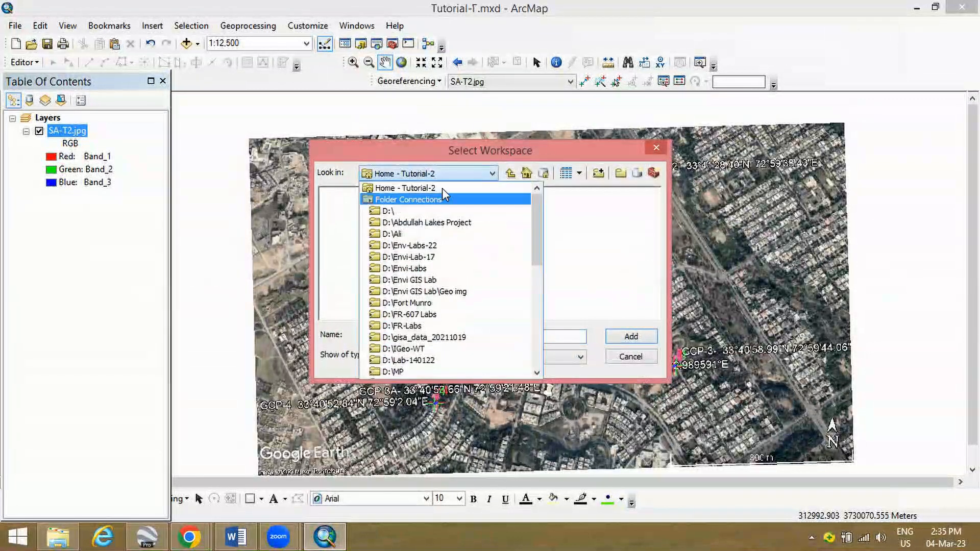
pyautogui.click(495, 173)
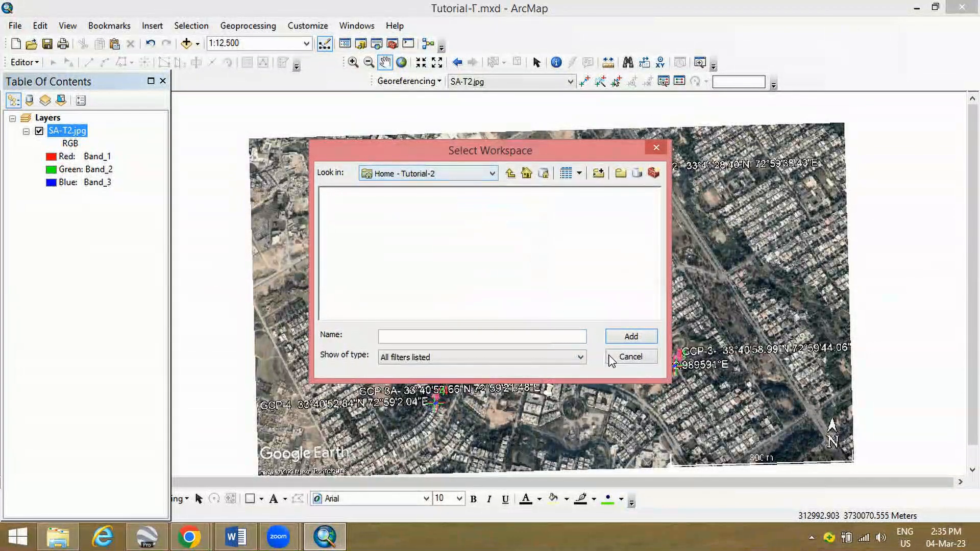
pyautogui.click(628, 359)
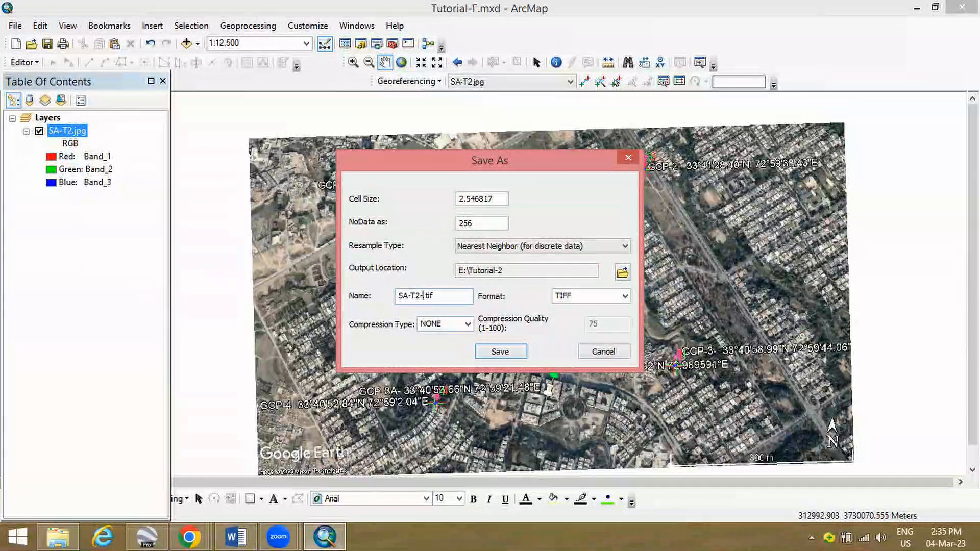
# Name the rectified output SA-T2-geo.tif, keep the TIFF format and save it in E:\Tutorial-2
pyautogui.write('o')
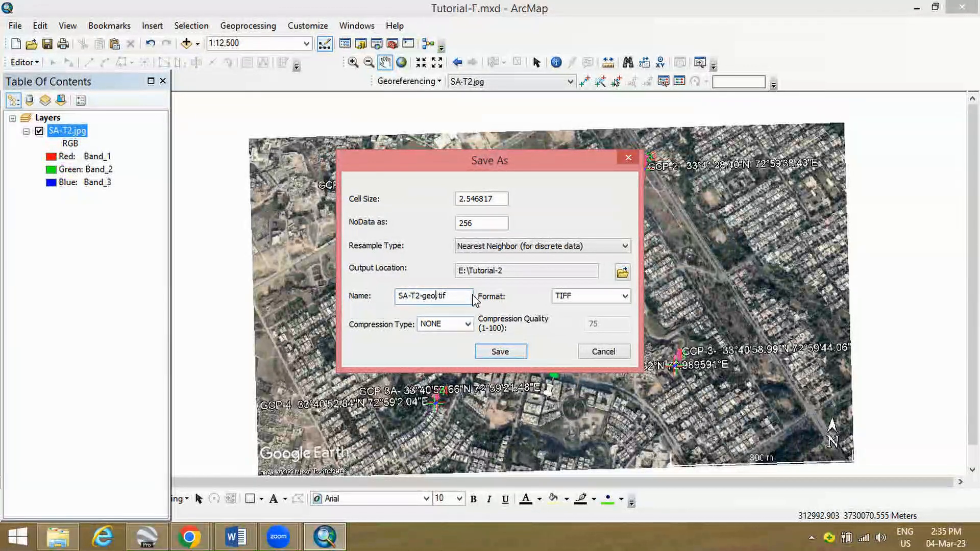
pyautogui.click(624, 296)
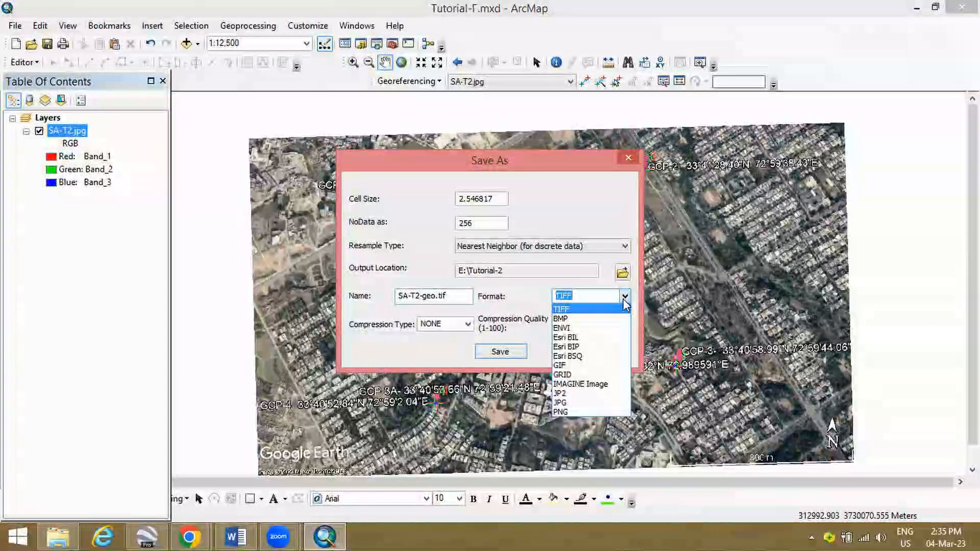
pyautogui.click(624, 297)
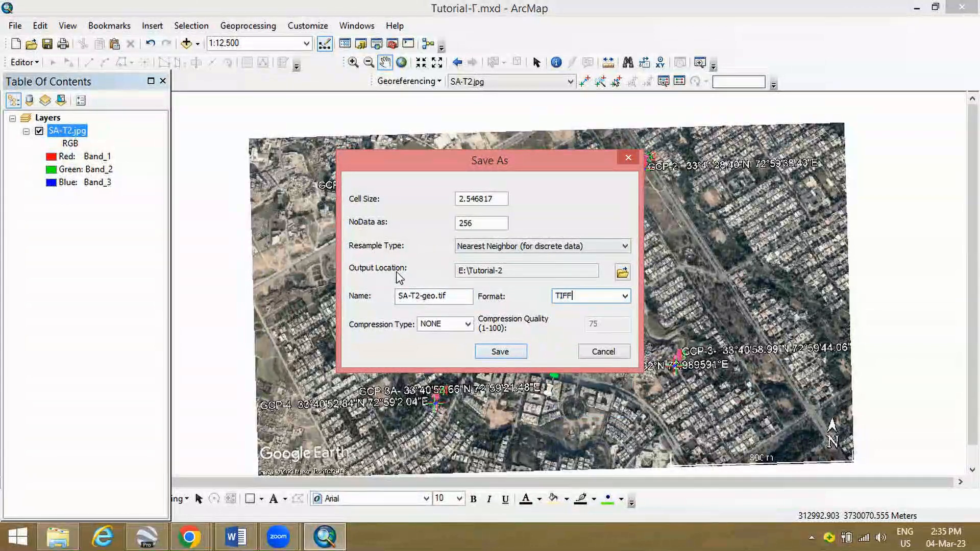
pyautogui.click(493, 351)
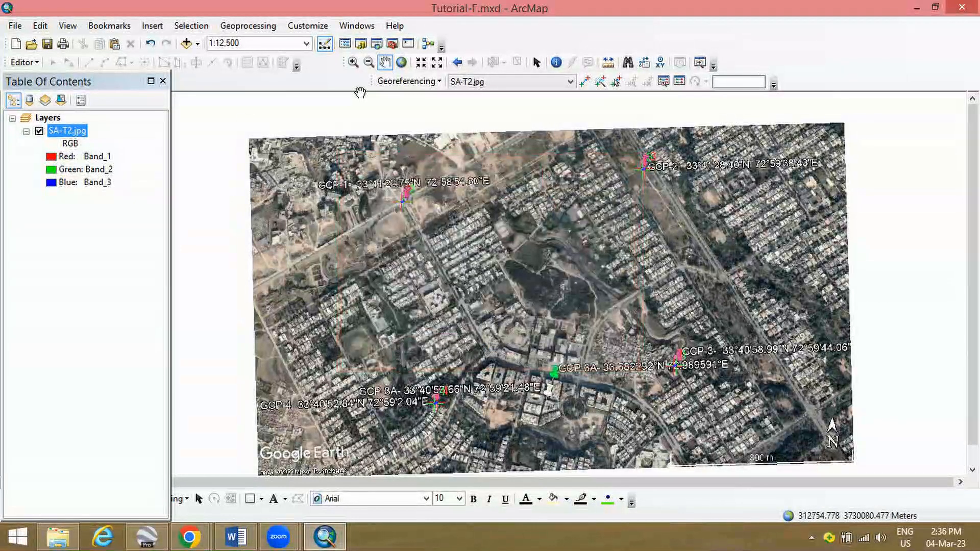
# Add the rectified raster SA-T2-geo.tif from the Tutorial-2 folder to the map
pyautogui.click(187, 43)
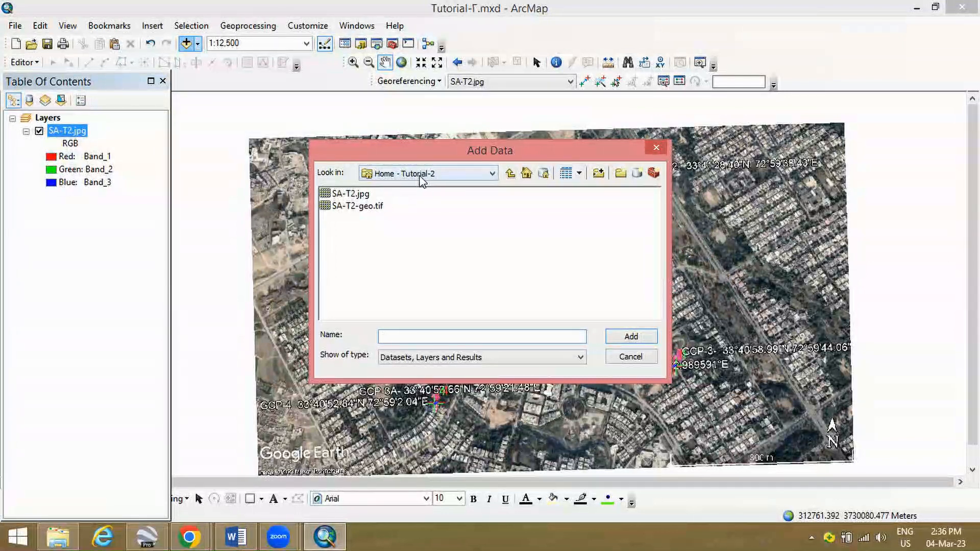
pyautogui.click(357, 206)
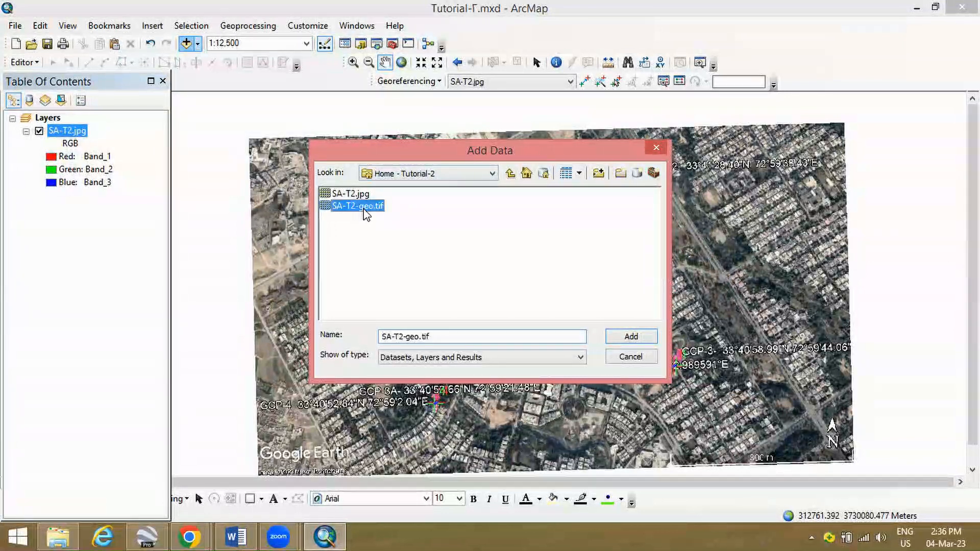
pyautogui.click(628, 341)
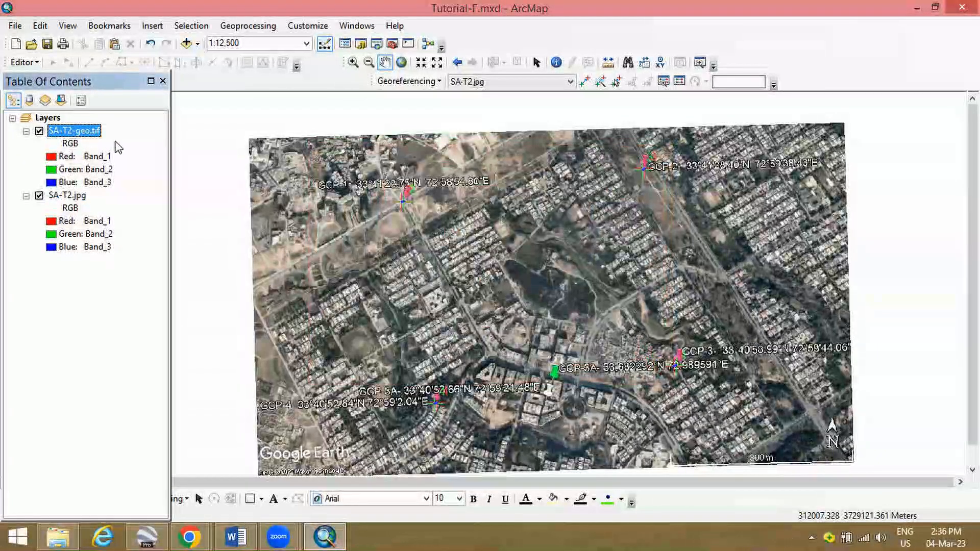
# Remove the original SA-T2.jpg layer from the map
pyautogui.click(95, 143)
pyautogui.rightClick(80, 199)
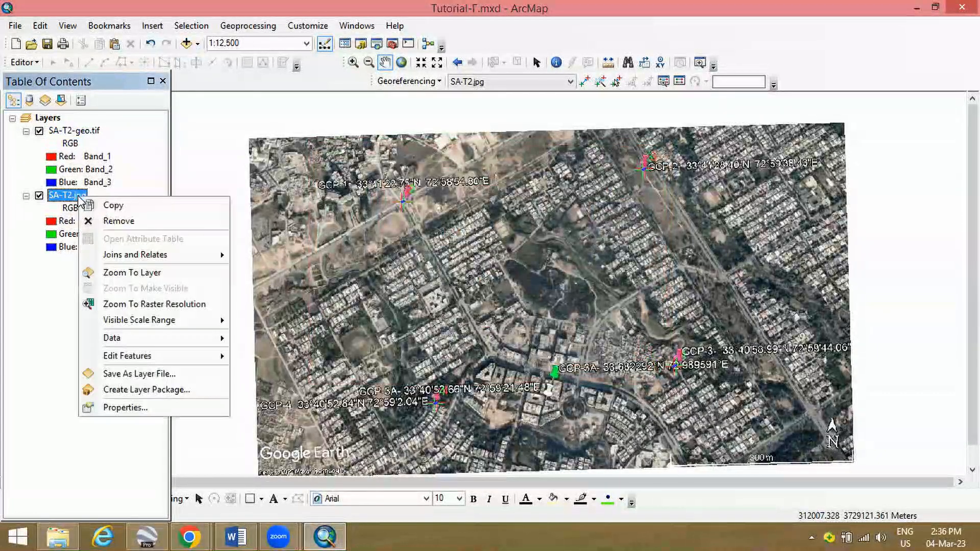
pyautogui.click(113, 221)
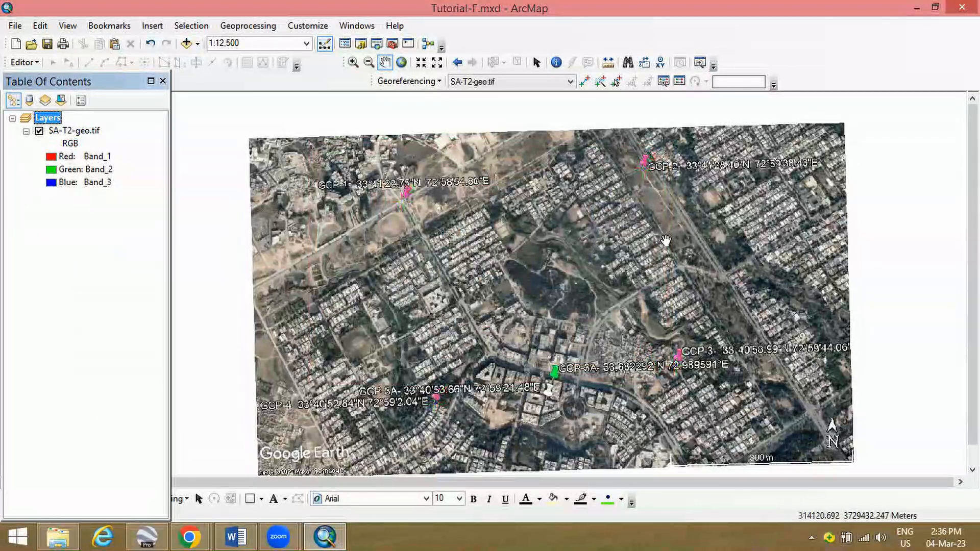
pyautogui.moveTo(646, 260); pyautogui.dragTo(656, 288)
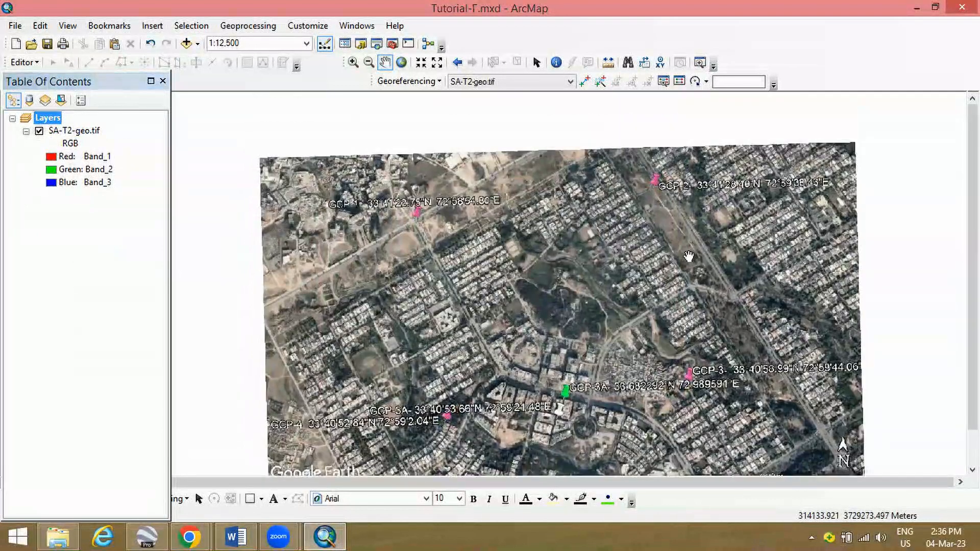
pyautogui.scroll(2, 688, 257)
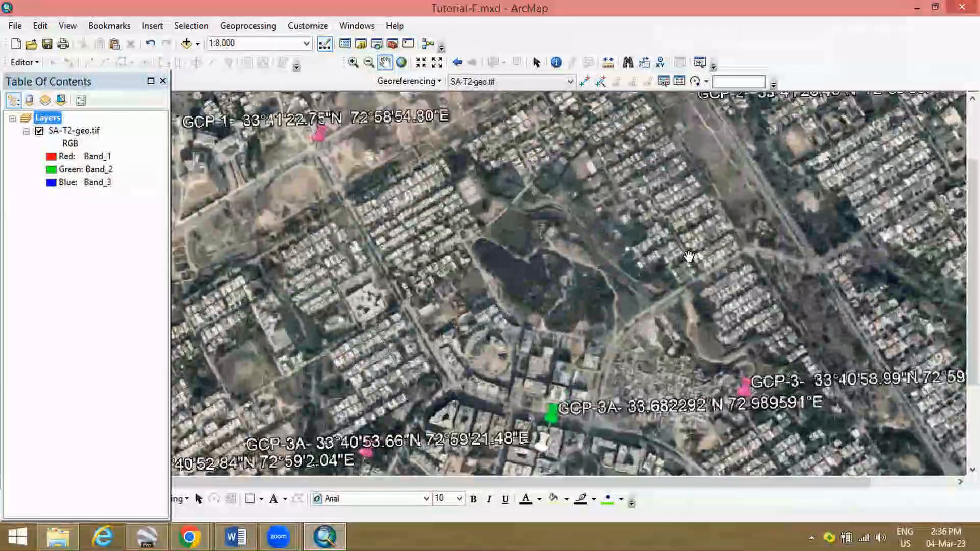
# Examine the full extent of the rectified SA-T2-geo.tif raster and its control point markers at 1:12,500 scale
pyautogui.scroll(-2, 688, 256)
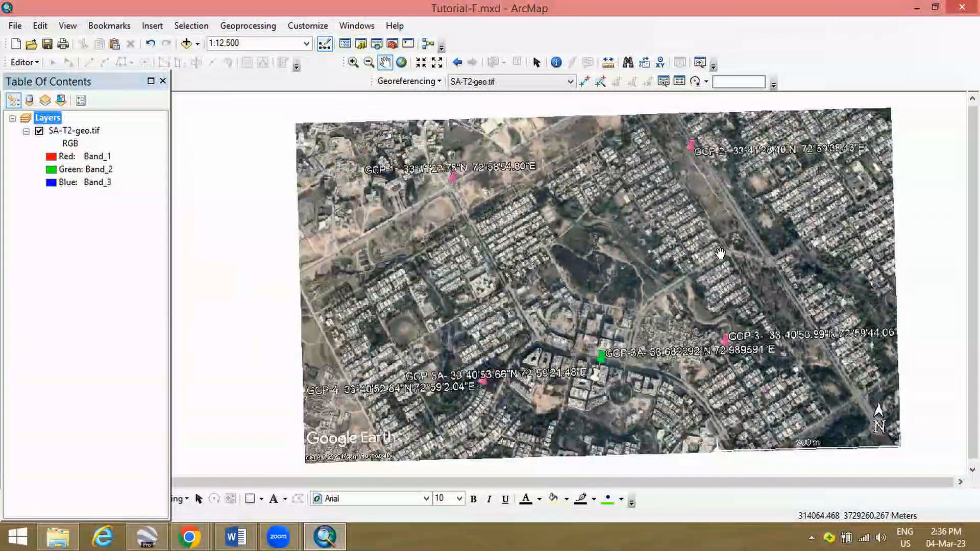
pyautogui.moveTo(714, 258); pyautogui.dragTo(653, 305)
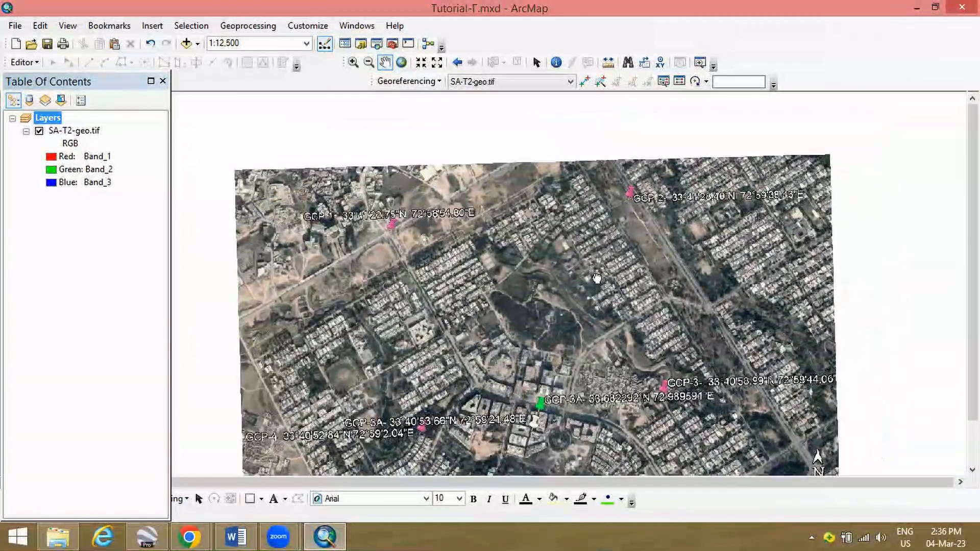
pyautogui.moveTo(597, 278); pyautogui.dragTo(643, 255)
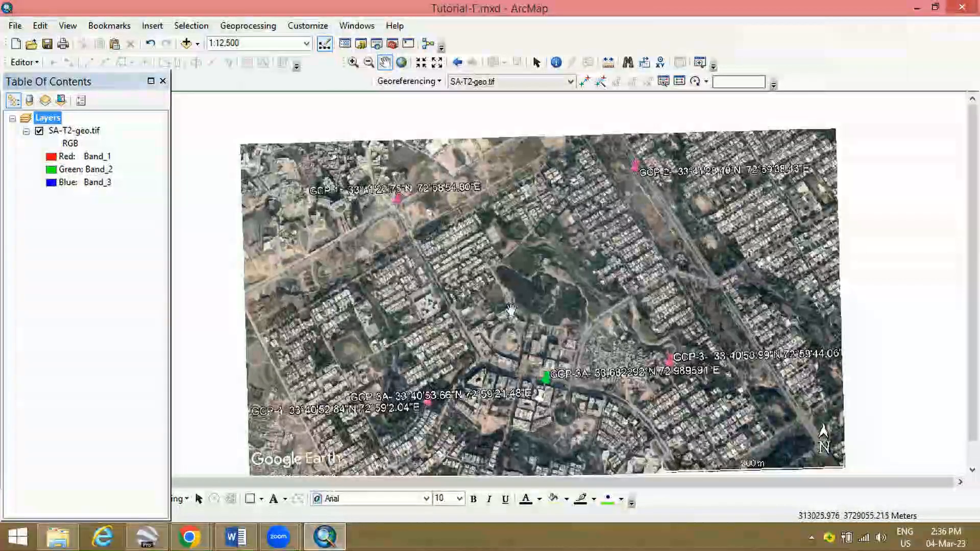
pyautogui.moveTo(603, 296); pyautogui.dragTo(604, 287)
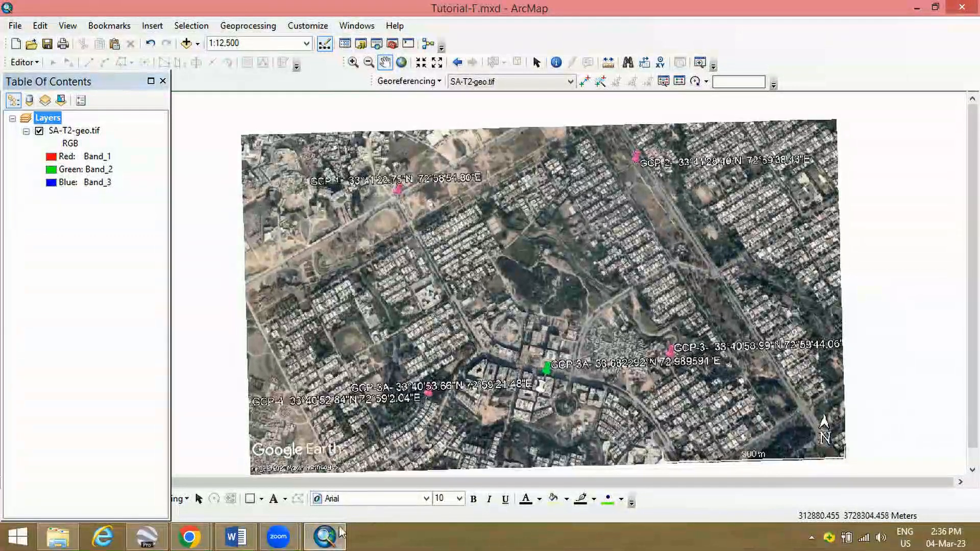
pyautogui.moveTo(437, 440); pyautogui.dragTo(447, 418)
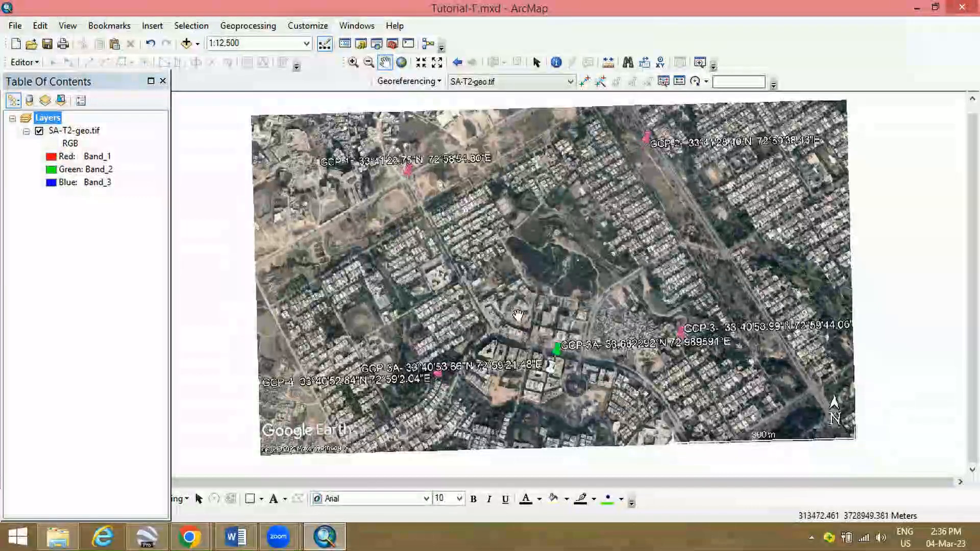
pyautogui.moveTo(518, 310); pyautogui.dragTo(519, 305)
pyautogui.moveTo(580, 276); pyautogui.dragTo(581, 271)
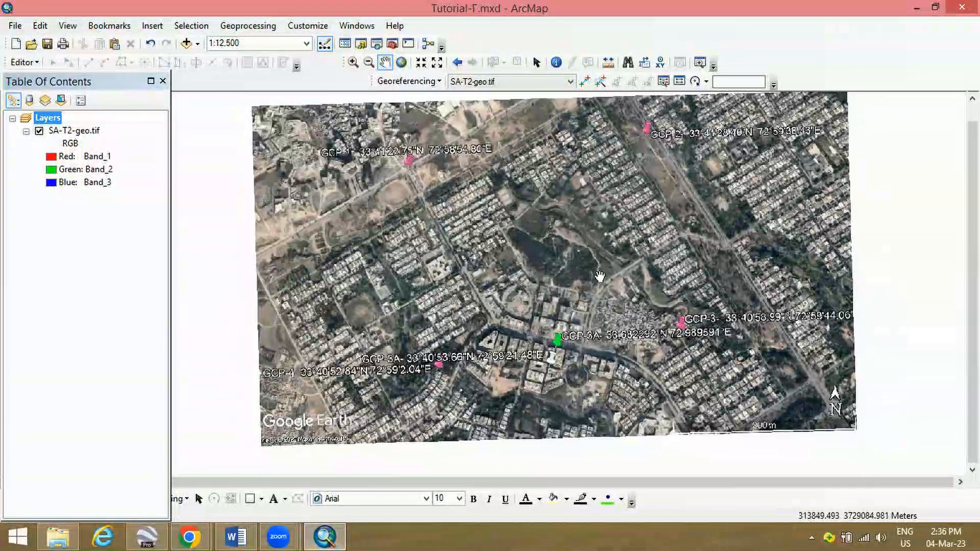
pyautogui.moveTo(634, 248); pyautogui.dragTo(615, 260)
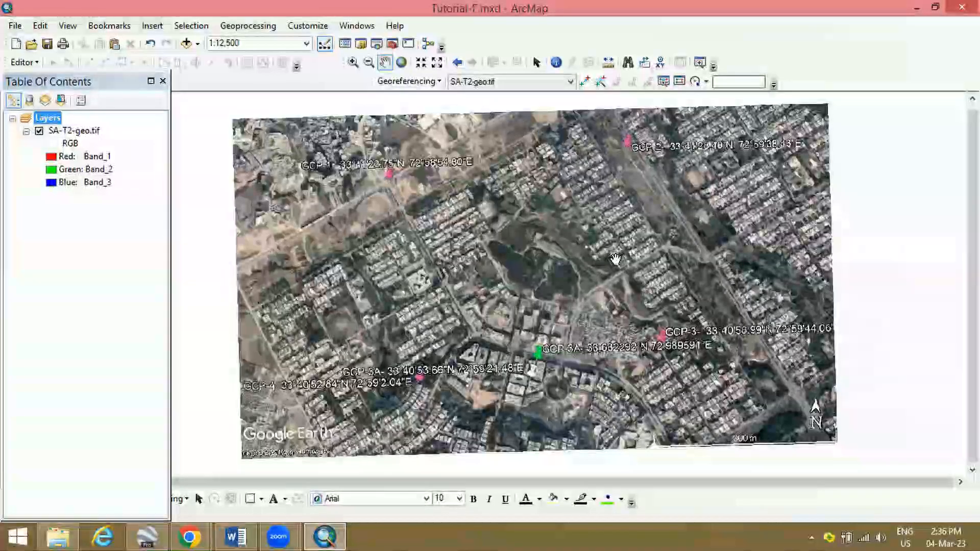